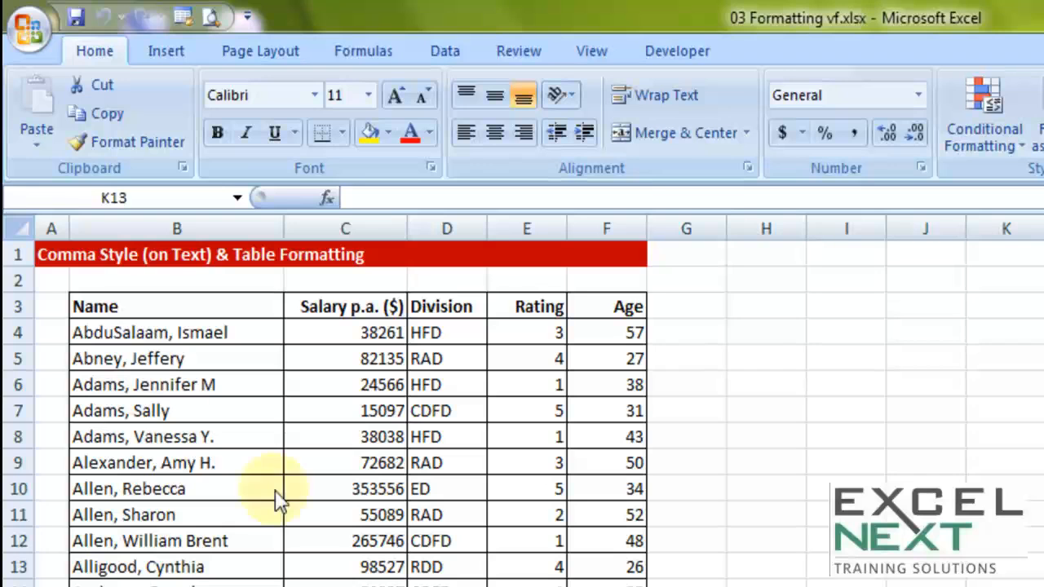
{"action": "left_click_drag", "start_coordinate": [158, 303], "coordinate": [158, 586]}
{"action": "left_click_drag", "start_coordinate": [354, 305], "coordinate": [354, 586]}
{"action": "left_click_drag", "start_coordinate": [454, 327], "coordinate": [454, 586]}
{"action": "left_click_drag", "start_coordinate": [541, 308], "coordinate": [536, 586]}
{"action": "left_click_drag", "start_coordinate": [606, 280], "coordinate": [611, 586]}
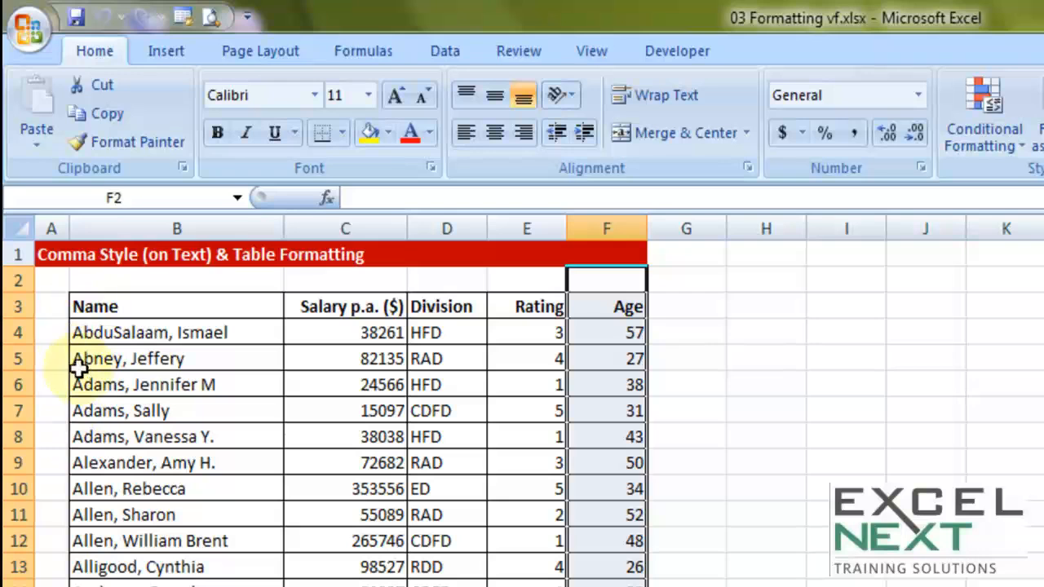
Step: Try inserting a leading space before the name in cell B4 and undo it
{"action": "left_click", "coordinate": [73, 332]}
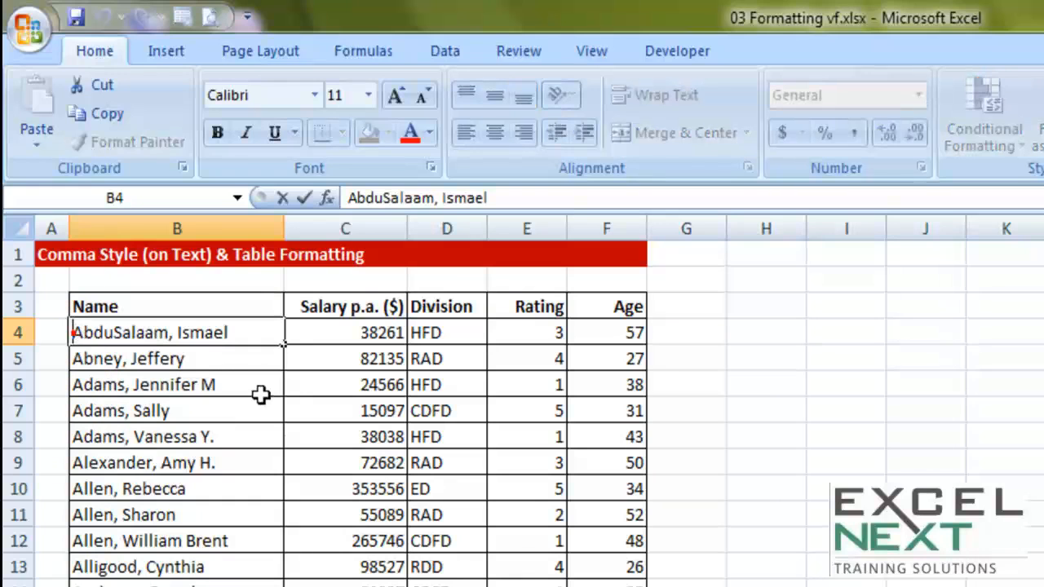
{"action": "left_click", "coordinate": [166, 456]}
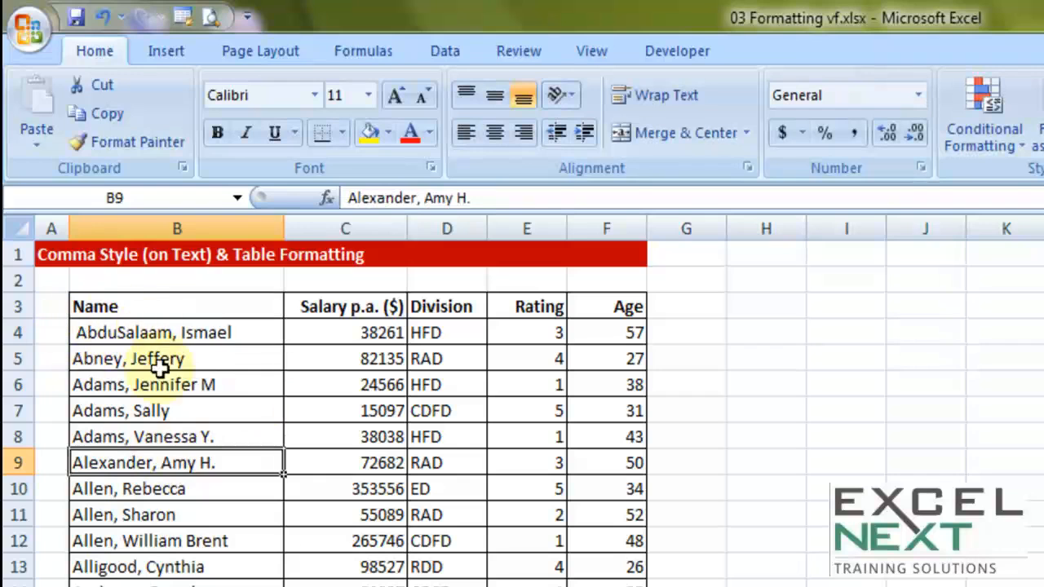
{"action": "key", "text": "ctrl+z"}
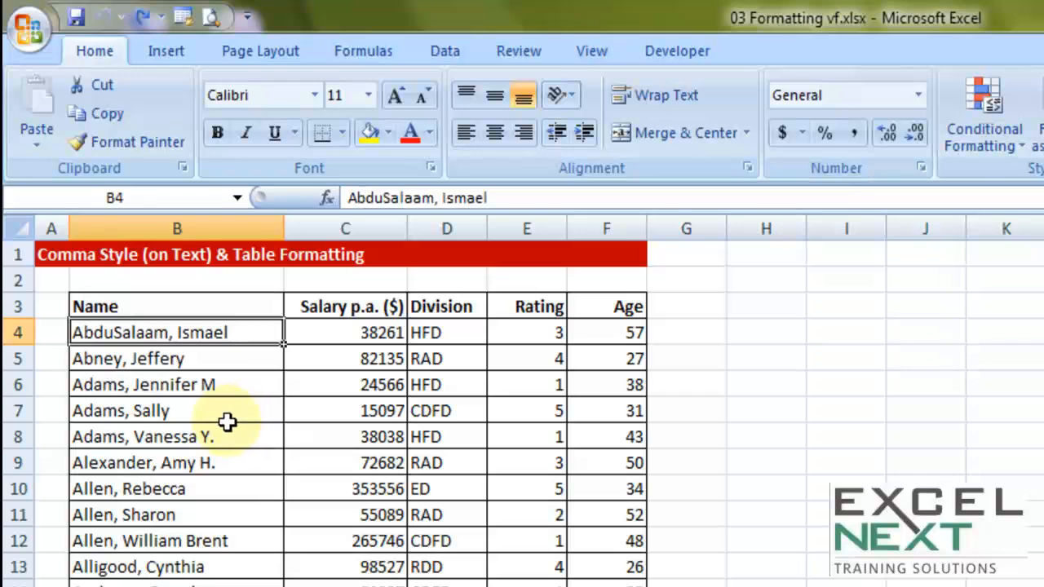
Step: Apply the Comma Style to column B and check the text content of cell B4
{"action": "left_click", "coordinate": [172, 225]}
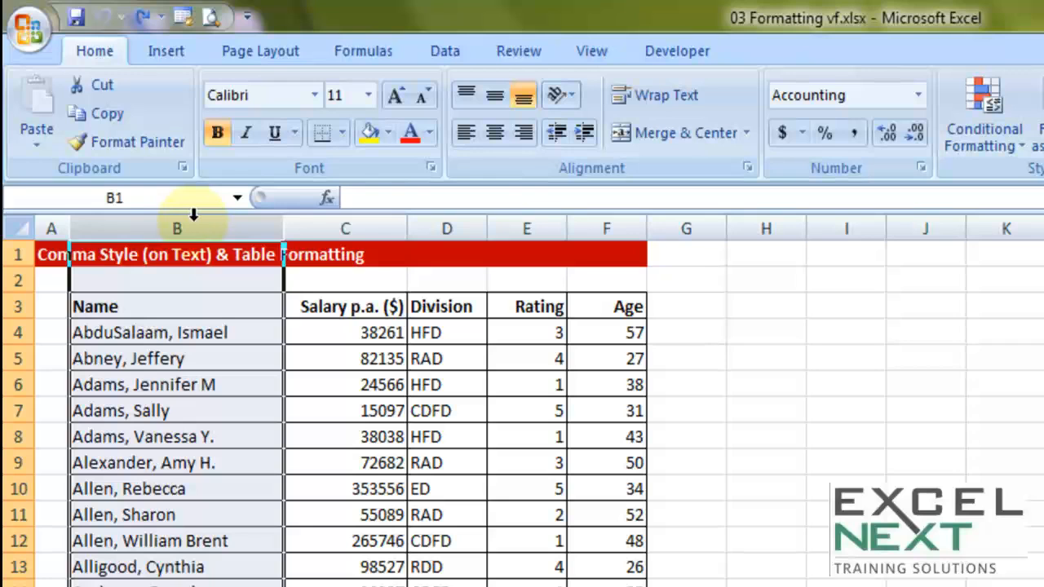
{"action": "left_click", "coordinate": [856, 135]}
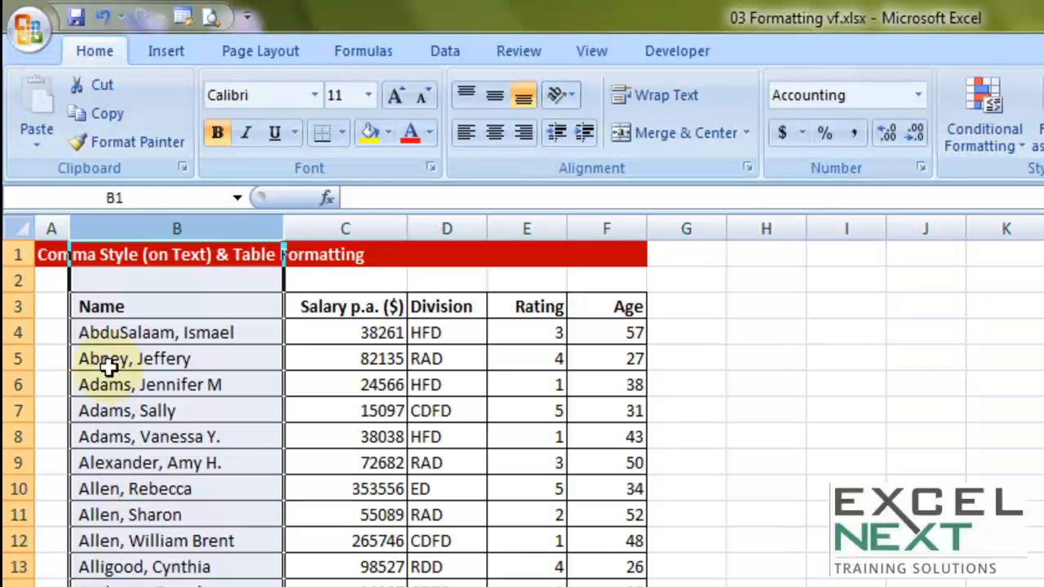
{"action": "left_click", "coordinate": [82, 332]}
{"action": "double_click", "coordinate": [81, 332]}
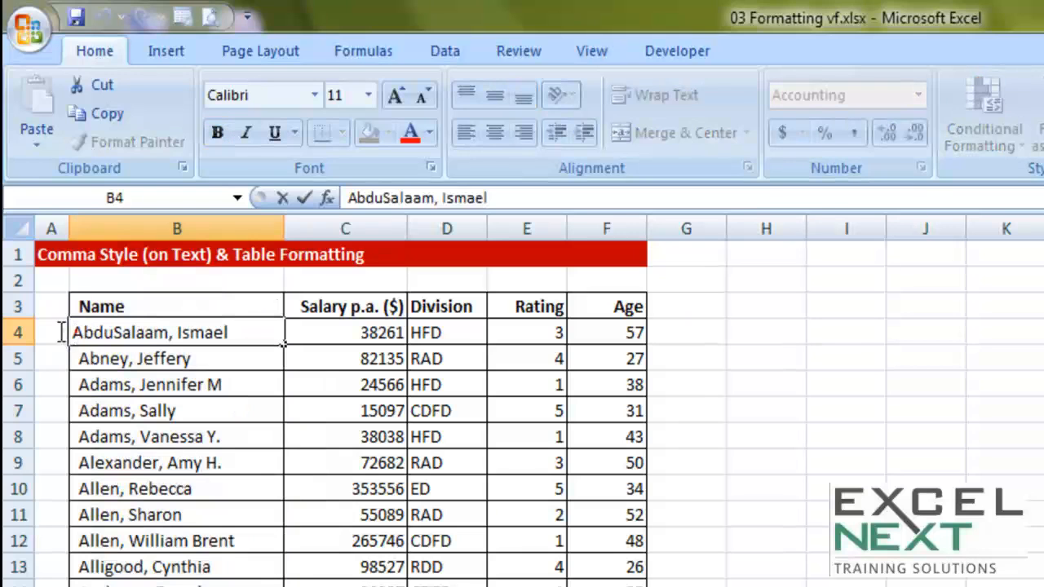
{"action": "left_click", "coordinate": [128, 434]}
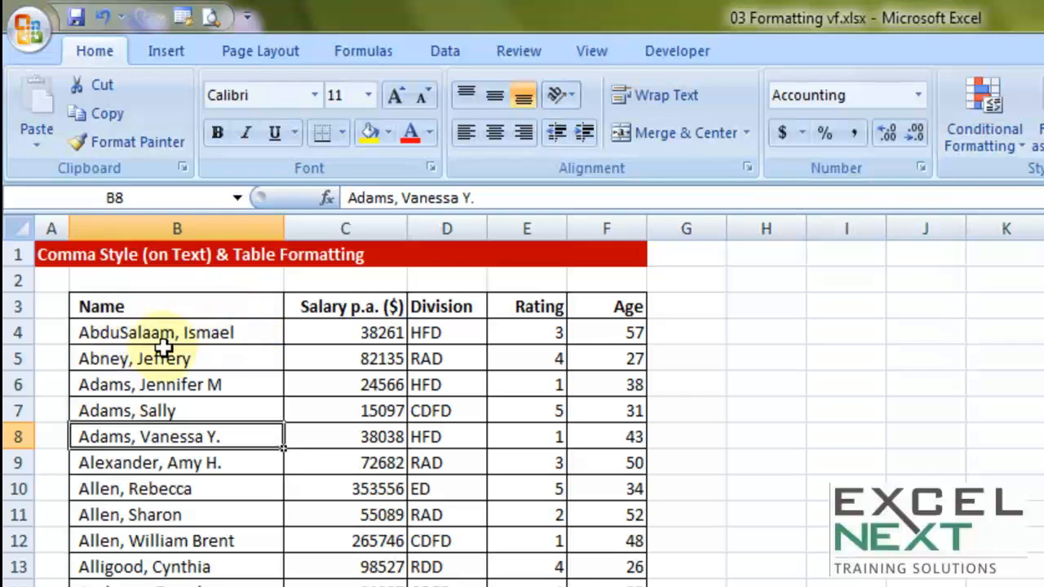
Step: Reset the number format of column B to General
{"action": "left_click", "coordinate": [171, 217]}
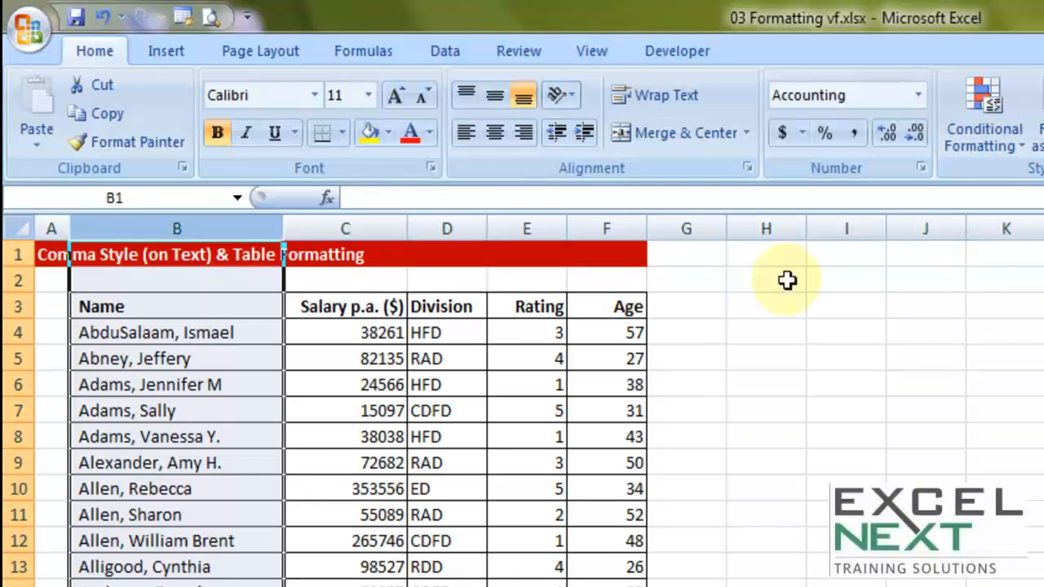
{"action": "left_click", "coordinate": [918, 95]}
{"action": "left_click", "coordinate": [897, 133]}
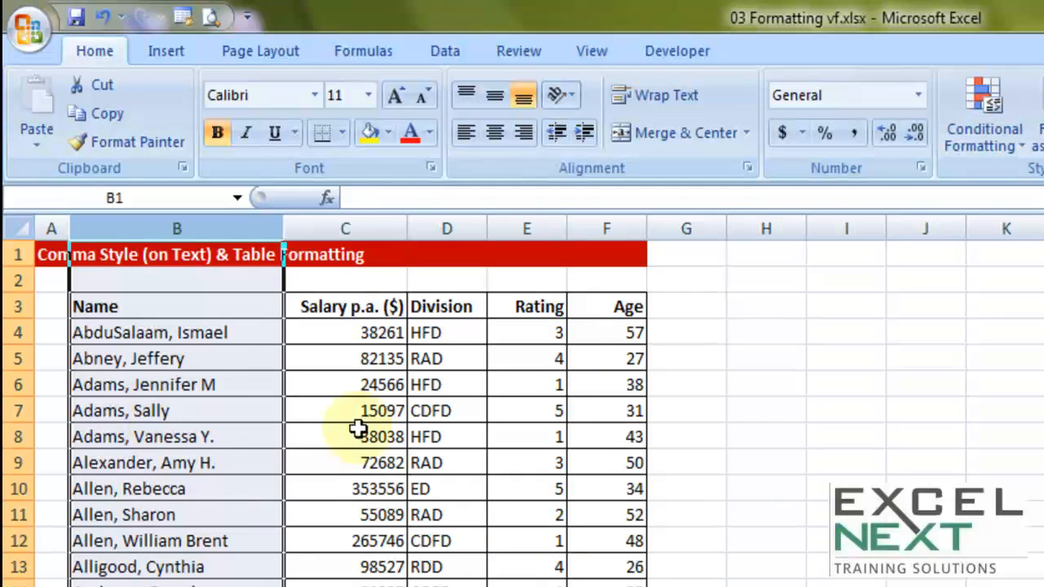
Step: Try the Comma Style on the salary column C and undo it
{"action": "left_click", "coordinate": [364, 218]}
{"action": "left_click", "coordinate": [853, 136]}
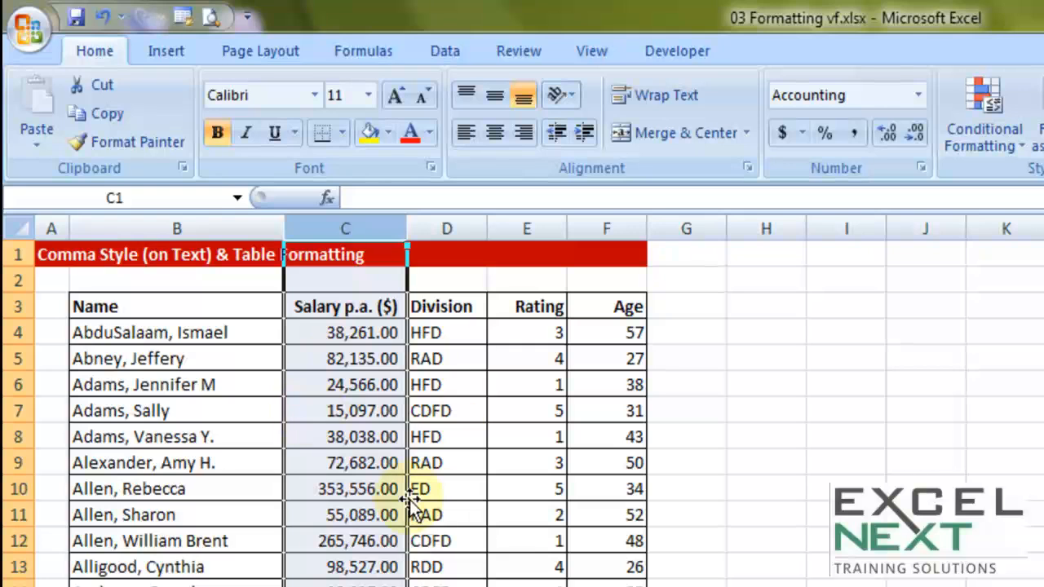
{"action": "key", "text": "ctrl+z"}
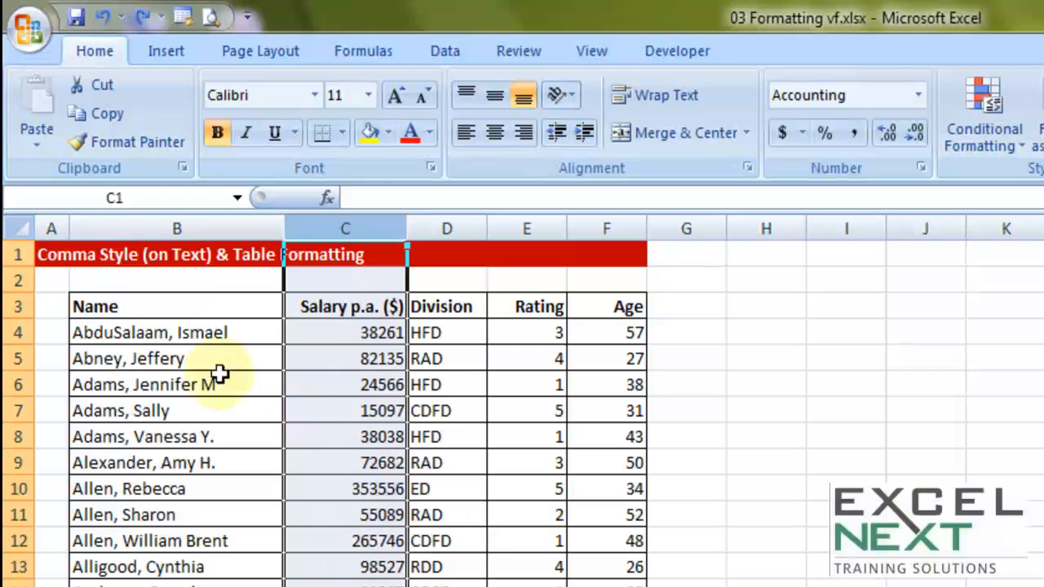
Step: Apply the Comma Style to the Name column B to indent its text
{"action": "left_click", "coordinate": [90, 228]}
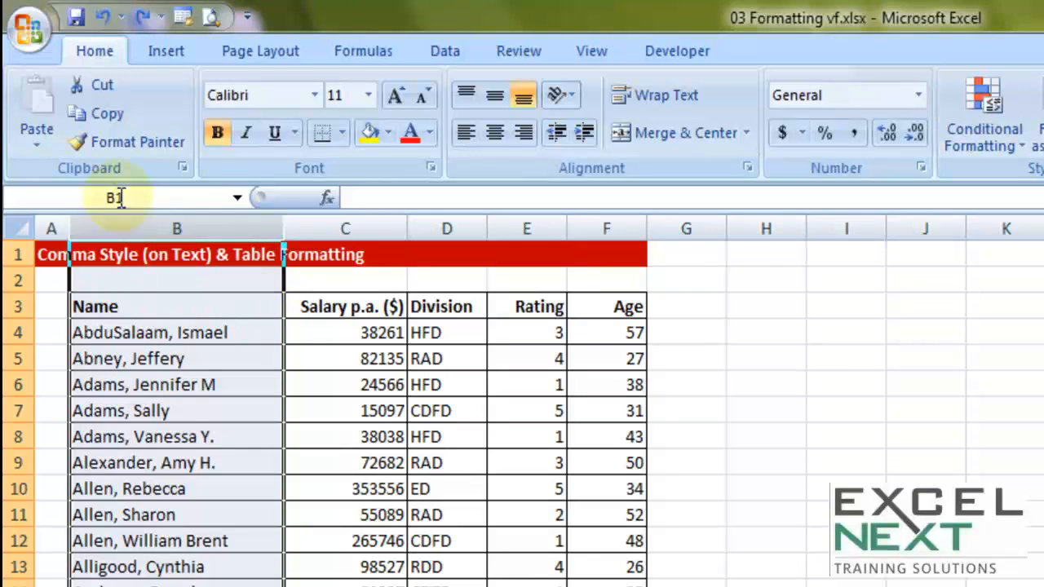
{"action": "left_click", "coordinate": [855, 137]}
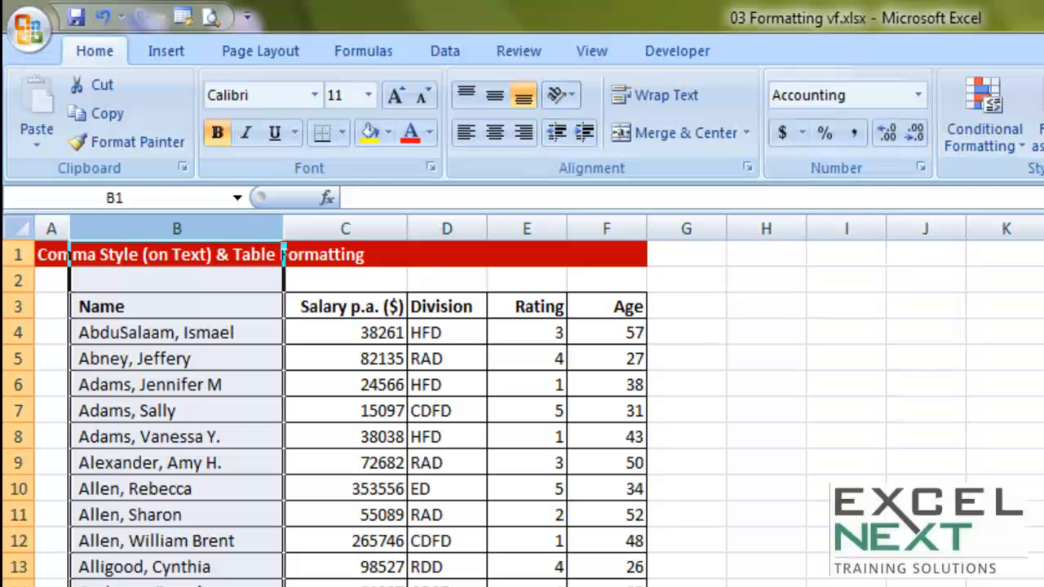
{"action": "left_click", "coordinate": [114, 586]}
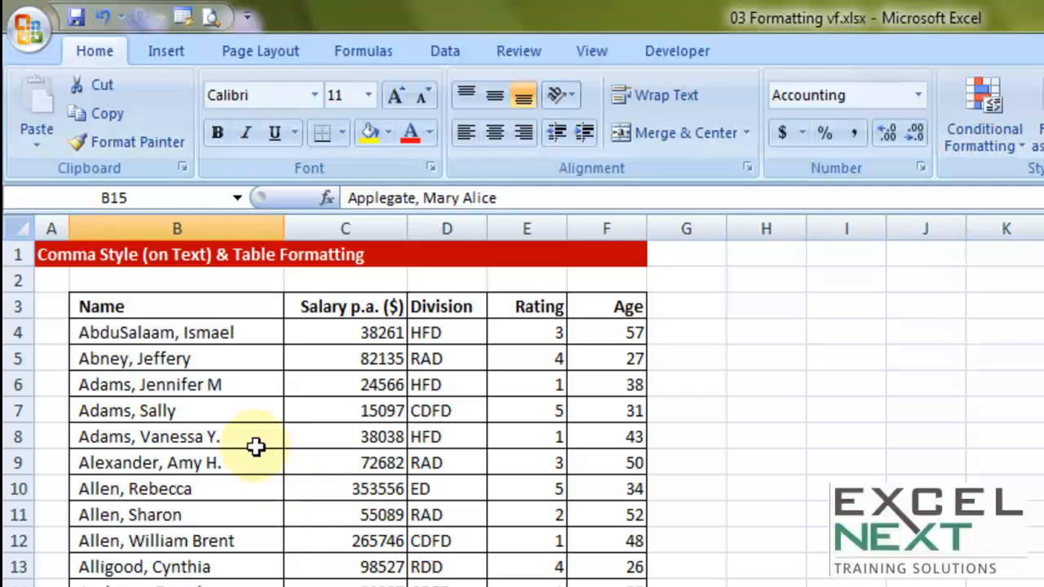
Step: Create a table with headers from the data range B3:F40
{"action": "left_click", "coordinate": [234, 358]}
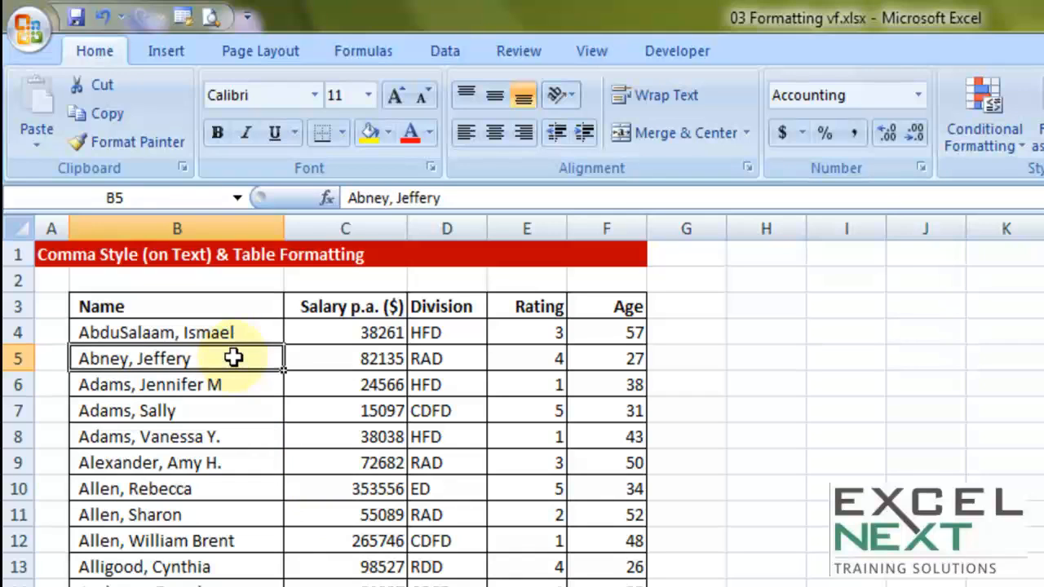
{"action": "key", "text": "ctrl+a"}
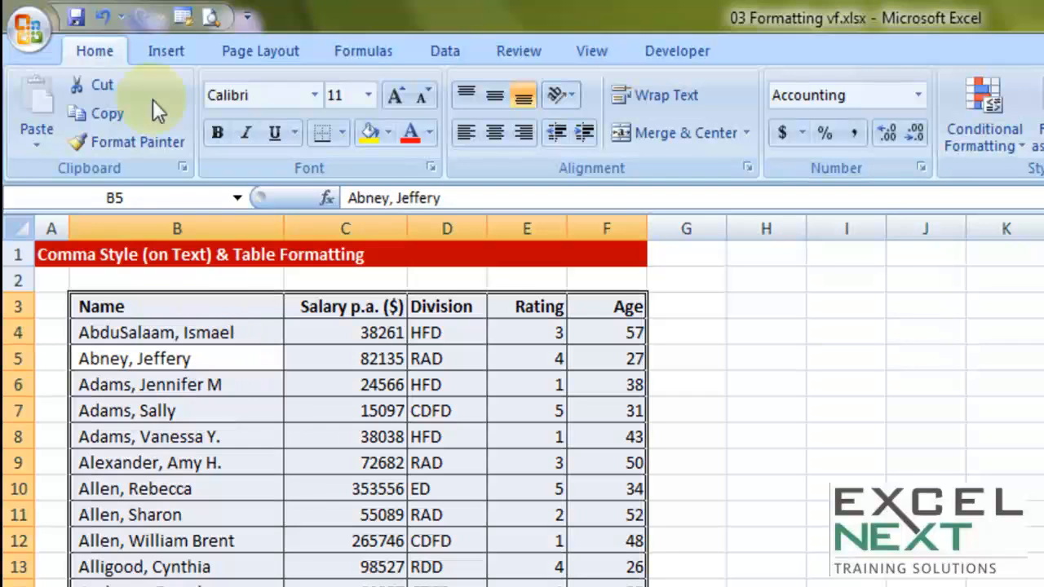
{"action": "left_click", "coordinate": [163, 55]}
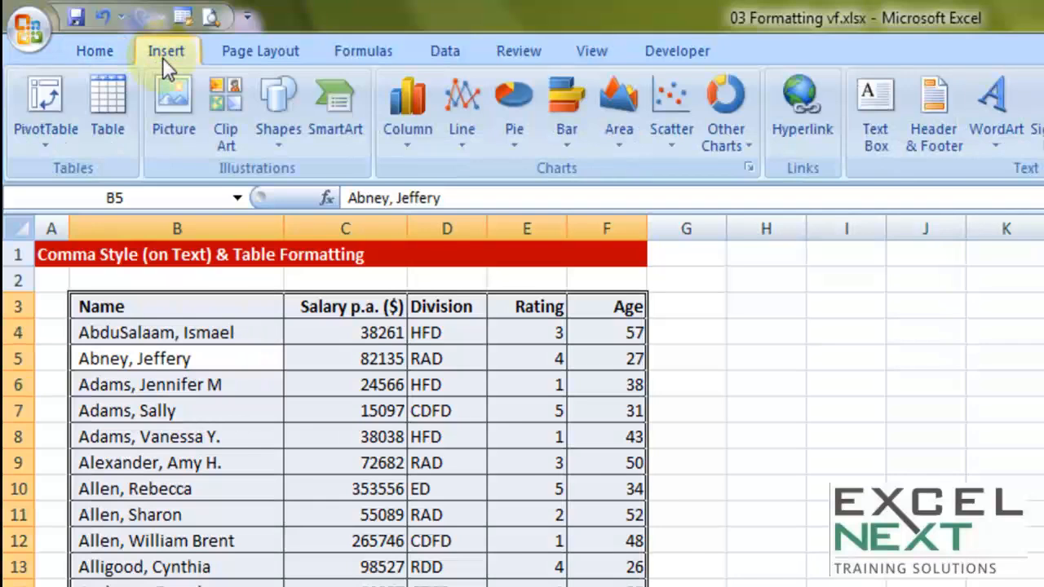
{"action": "left_click", "coordinate": [106, 122]}
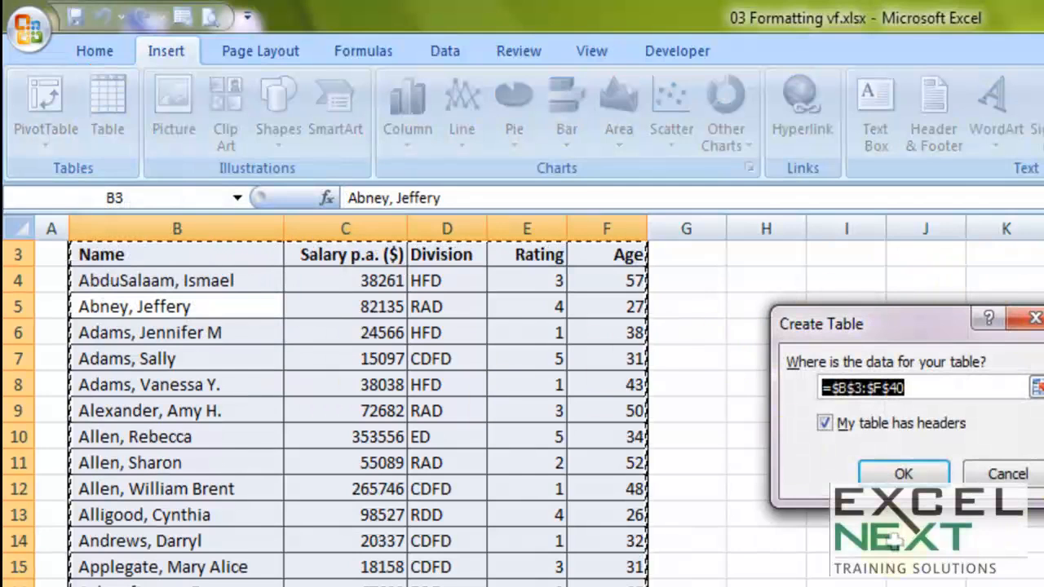
{"action": "left_click", "coordinate": [901, 476]}
{"action": "left_click", "coordinate": [901, 475]}
{"action": "left_click", "coordinate": [548, 460]}
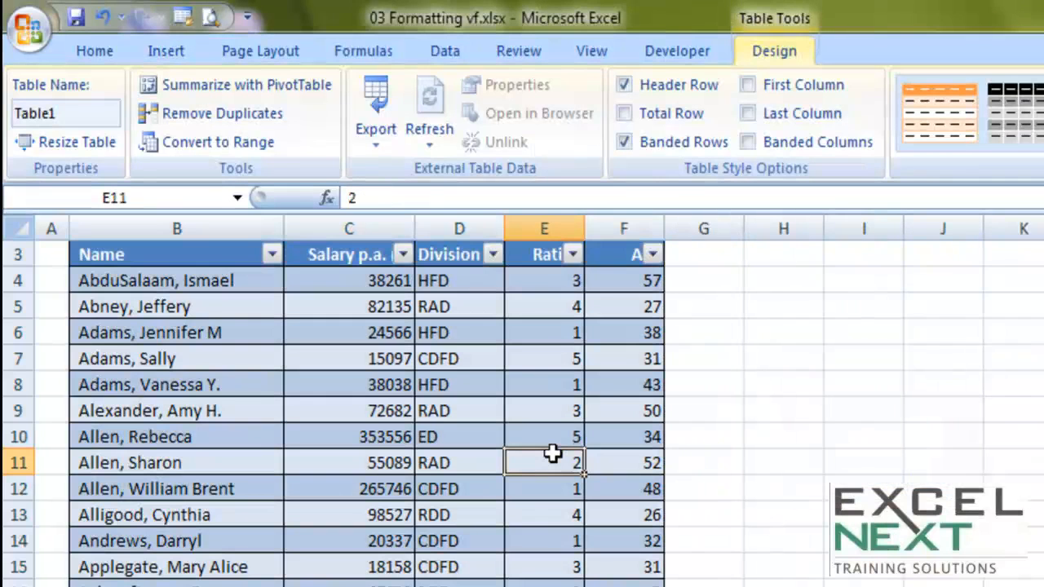
Step: Apply the orange table style to the new table
{"action": "scroll", "coordinate": [530, 460], "scroll_direction": "up", "scroll_amount": 1}
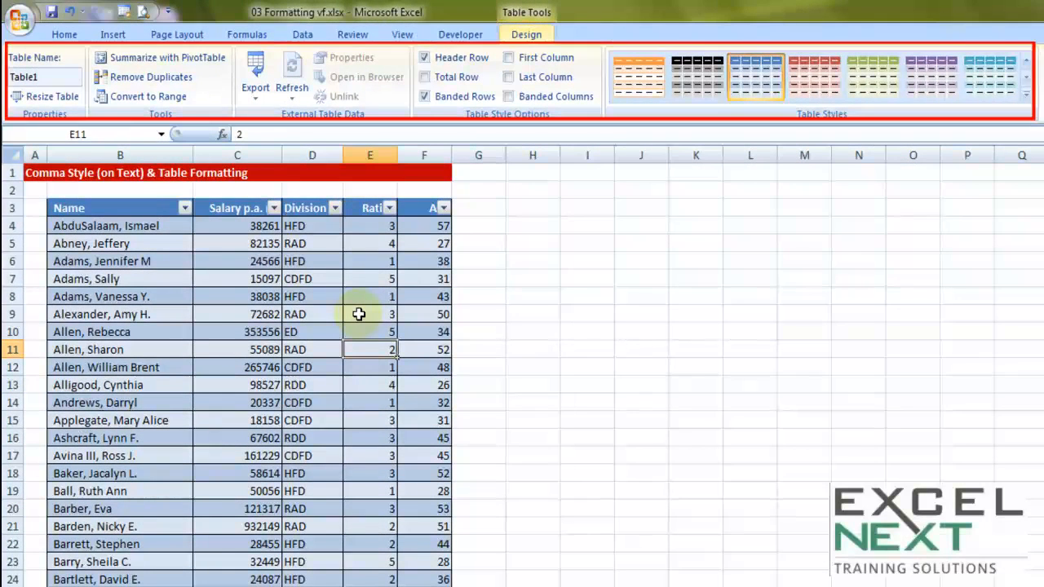
{"action": "left_click", "coordinate": [697, 78]}
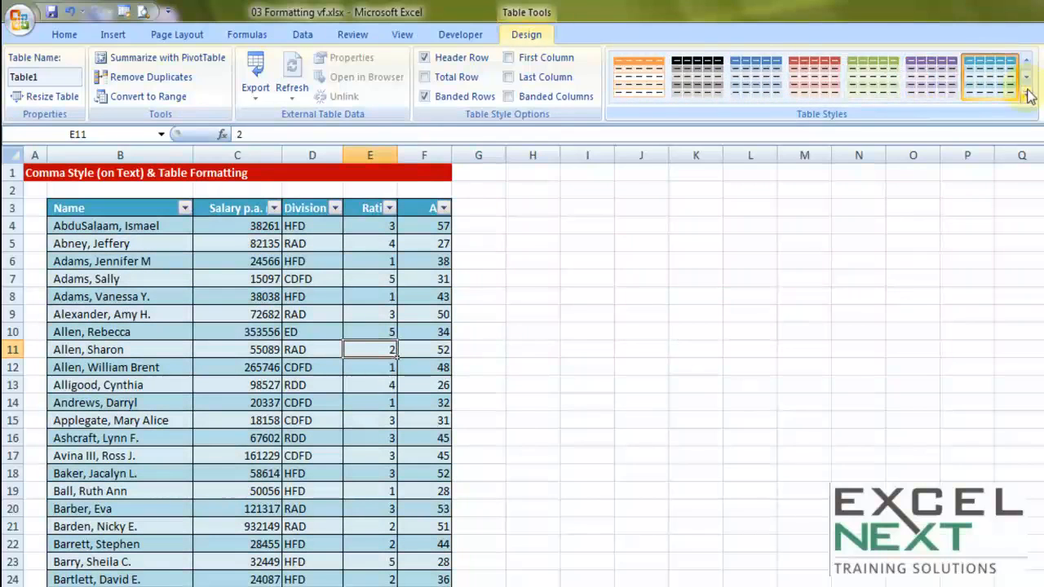
{"action": "left_click", "coordinate": [643, 84]}
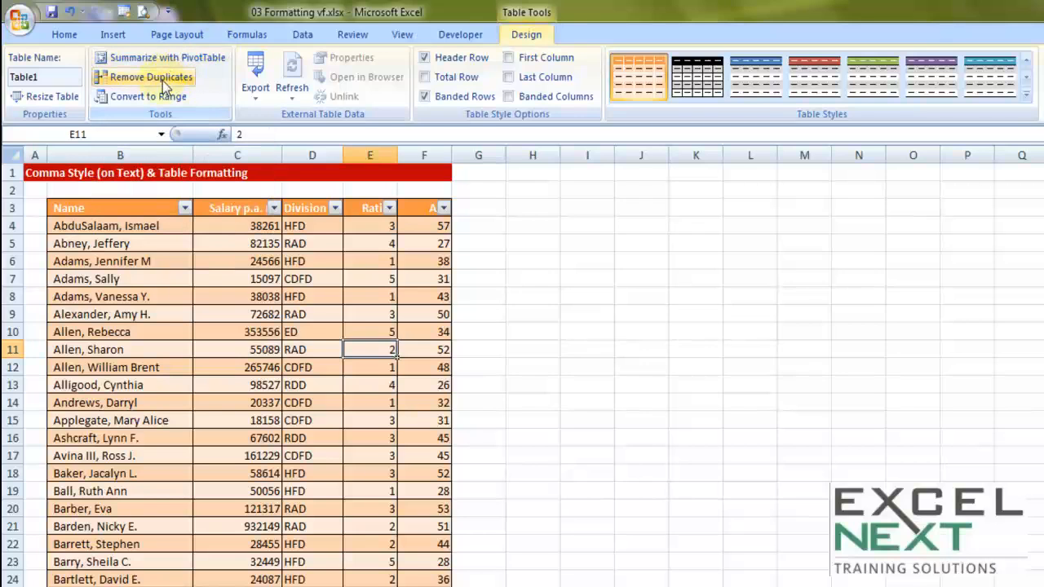
Step: Undo the orange table style, stepping back to the teal one
{"action": "left_click", "coordinate": [269, 314]}
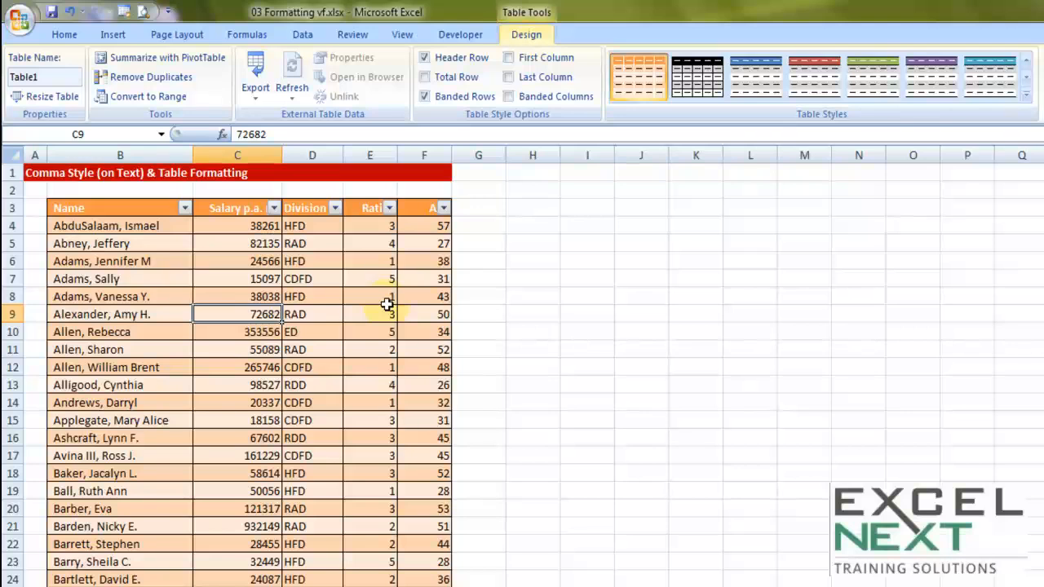
{"action": "key", "text": "ctrl+z"}
{"action": "key", "text": "ctrl+z"}
{"action": "key", "text": "ctrl+y"}
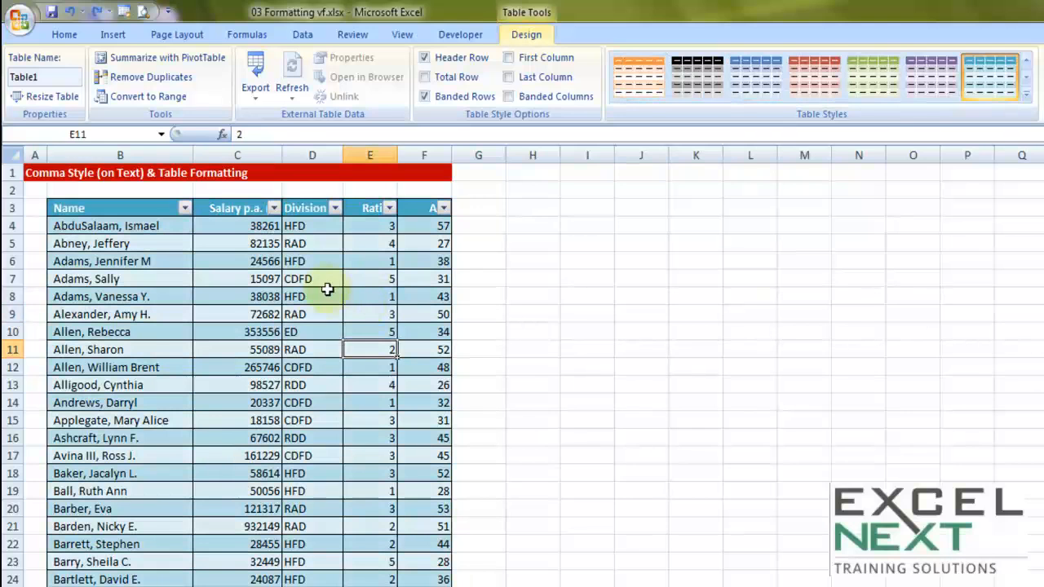
Step: Convert the table to a normal range of cells
{"action": "left_click", "coordinate": [326, 290]}
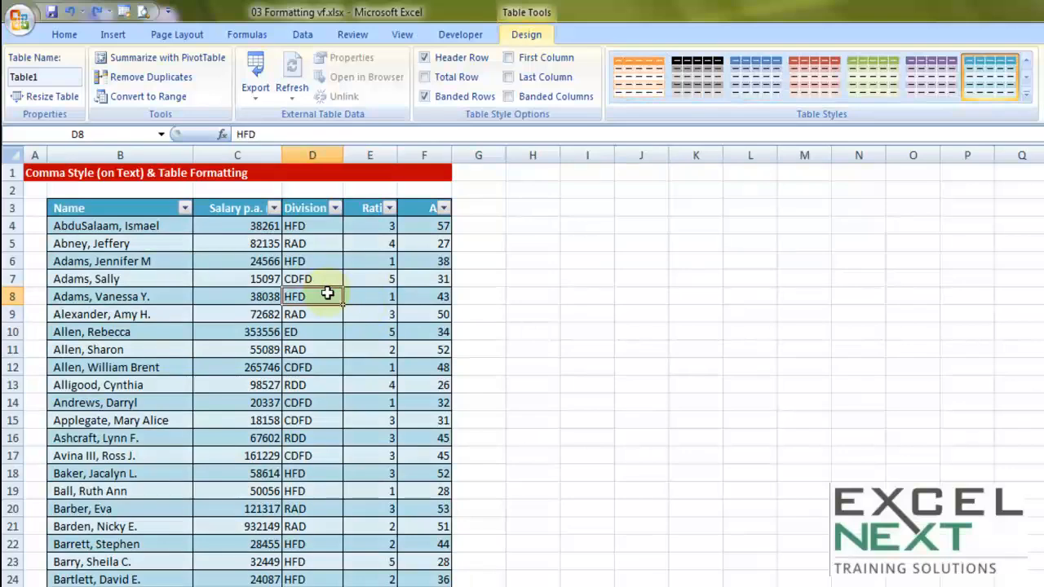
{"action": "key", "text": "ctrl+a"}
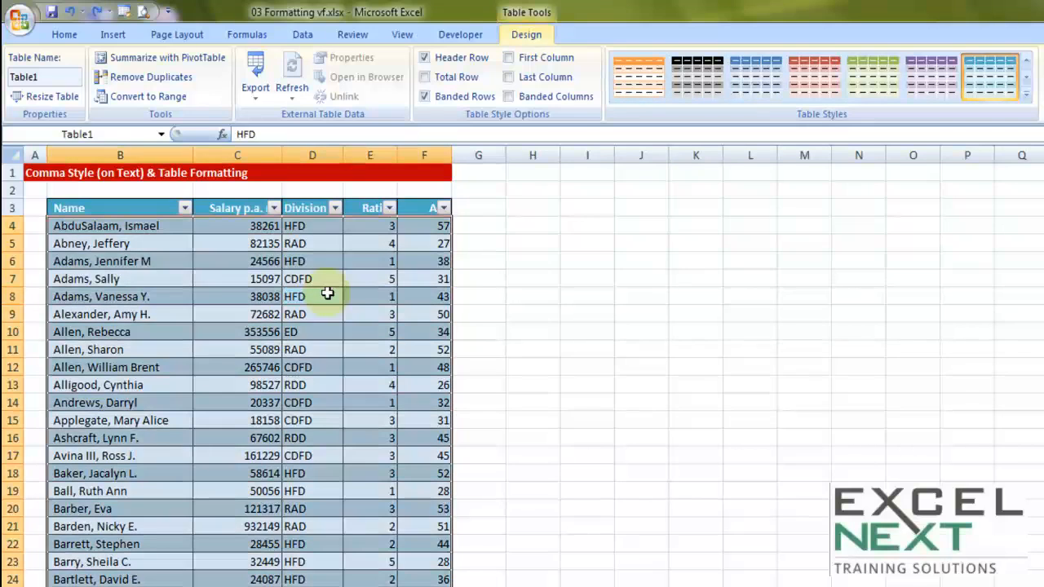
{"action": "left_click", "coordinate": [148, 97]}
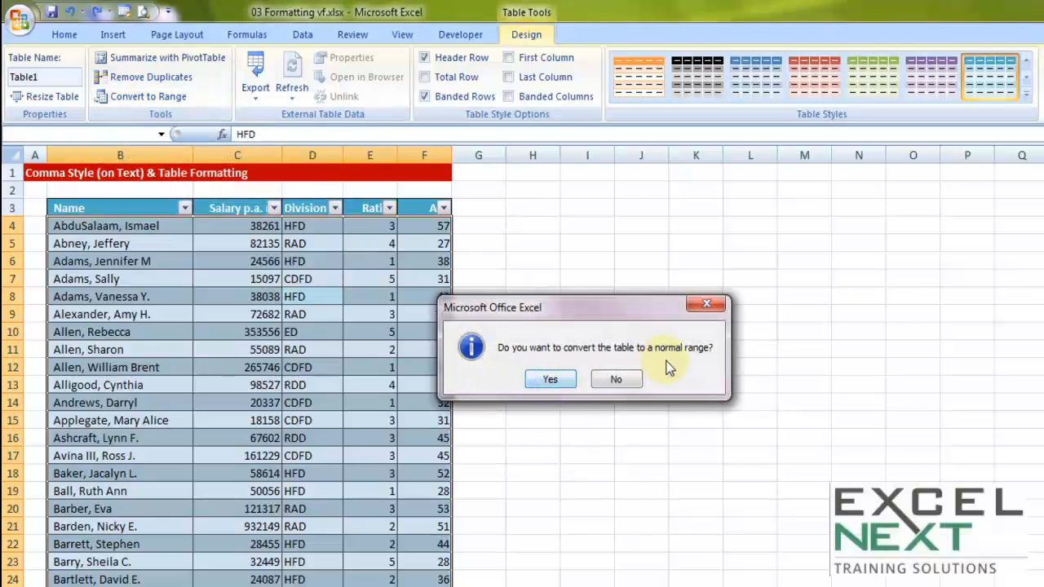
{"action": "left_click", "coordinate": [563, 380]}
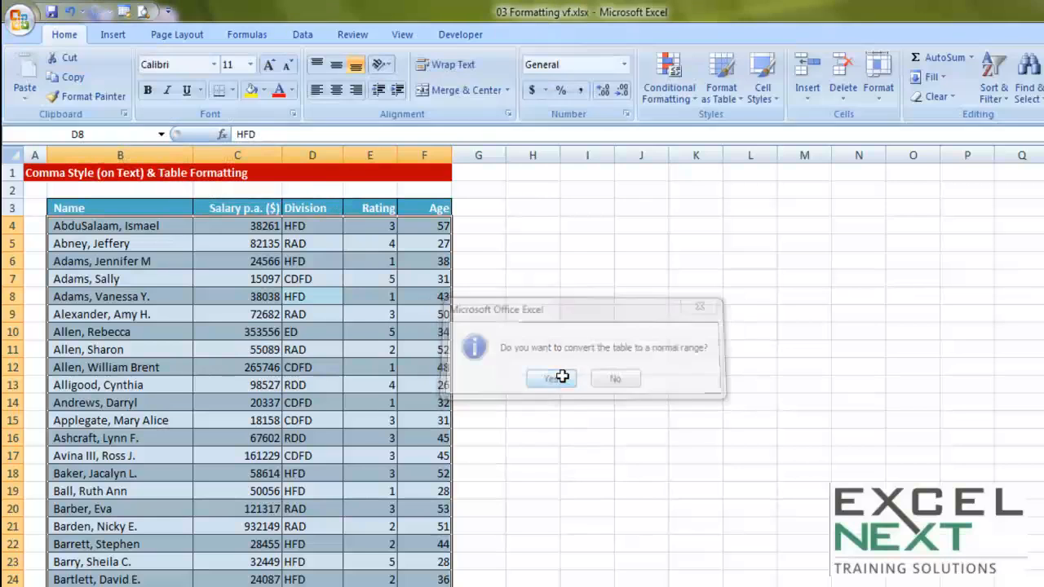
{"action": "left_click", "coordinate": [189, 258]}
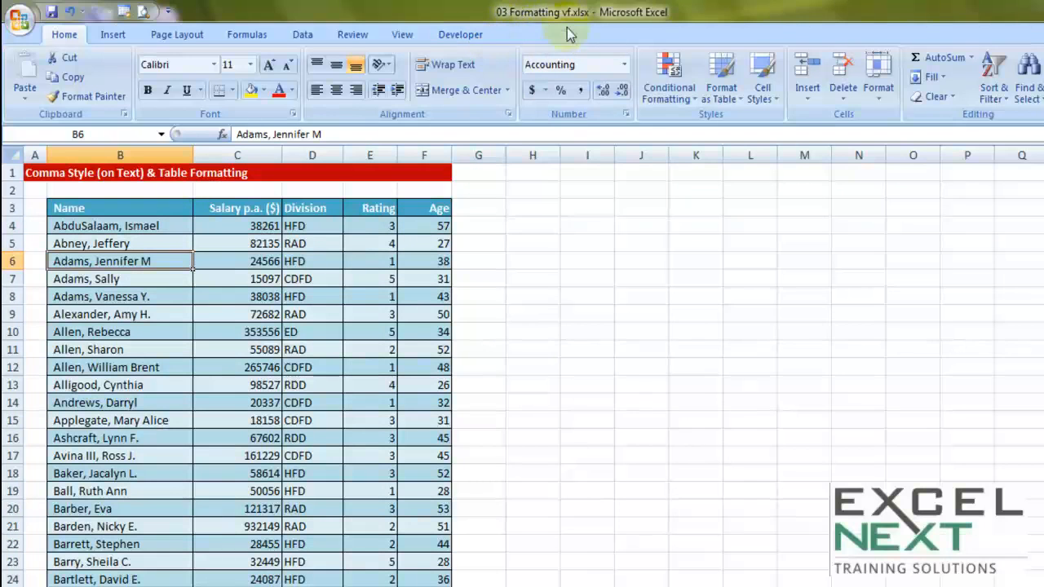
Step: Remove the fill colour from the whole data range, including its header row
{"action": "left_click", "coordinate": [351, 299]}
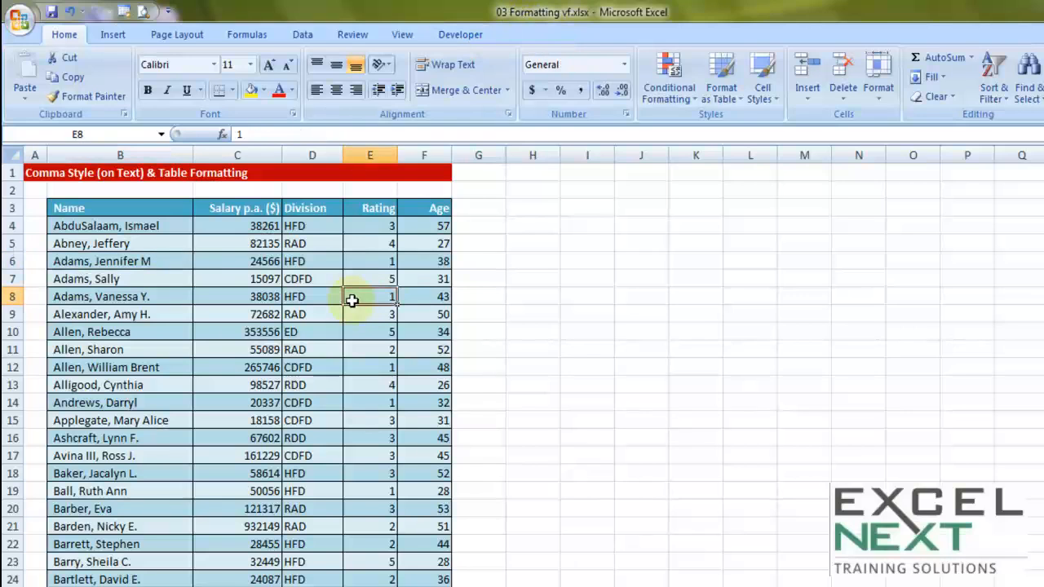
{"action": "key", "text": "ctrl+a"}
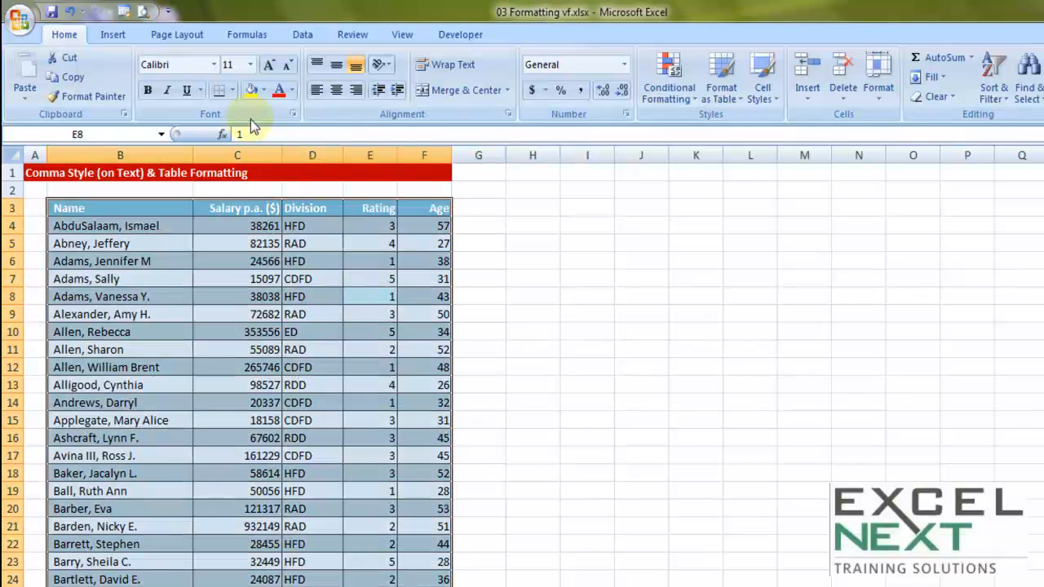
{"action": "left_click", "coordinate": [264, 91]}
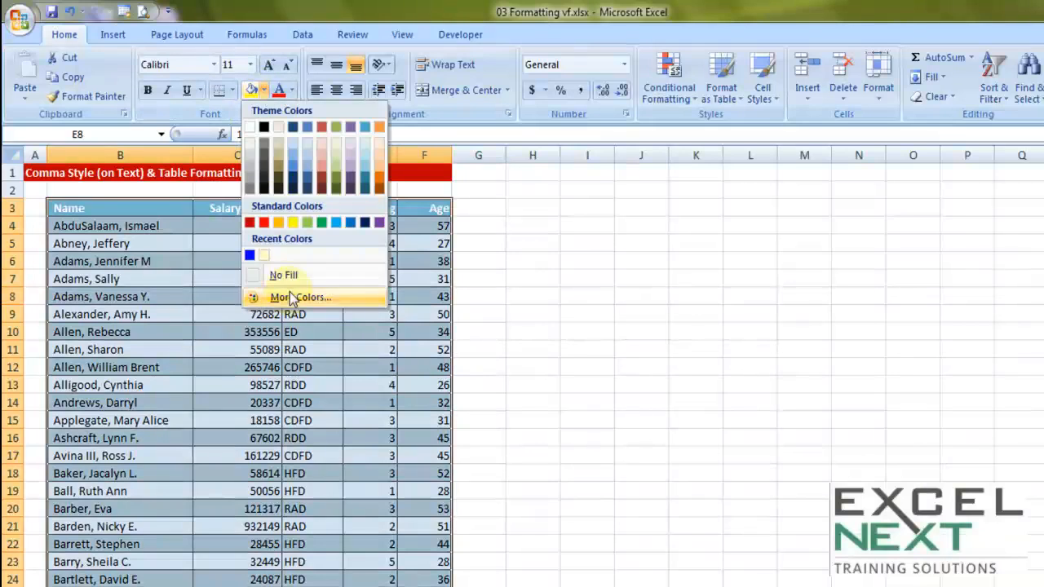
{"action": "left_click", "coordinate": [290, 274]}
{"action": "left_click", "coordinate": [261, 332]}
Step: Set the font colour of the header cells B3:F3 to red
{"action": "left_click_drag", "start_coordinate": [126, 208], "coordinate": [440, 208]}
{"action": "left_click", "coordinate": [279, 92]}
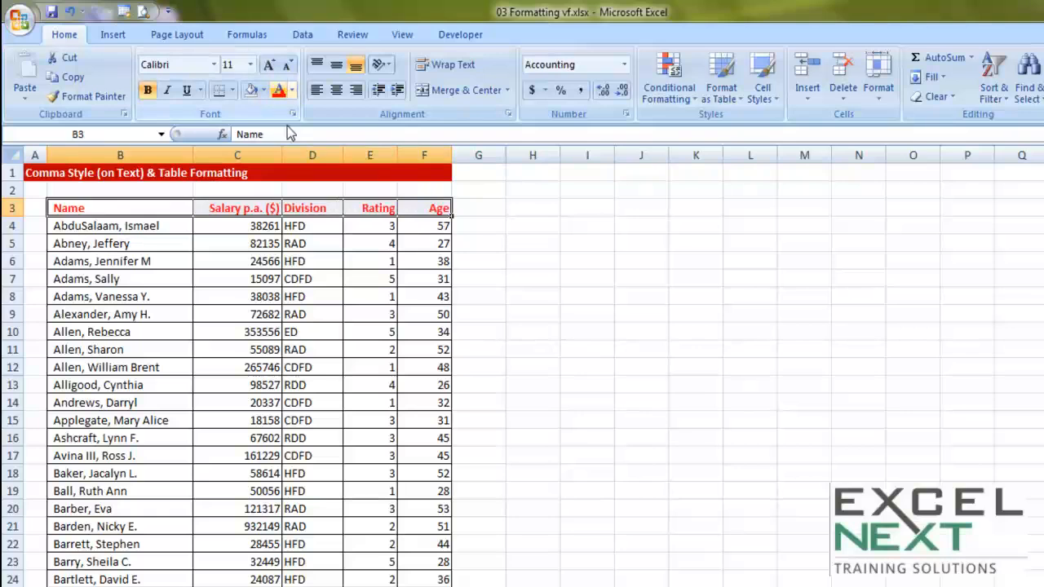
{"action": "left_click", "coordinate": [407, 331]}
{"action": "left_click", "coordinate": [269, 349]}
{"action": "left_click", "coordinate": [294, 292]}
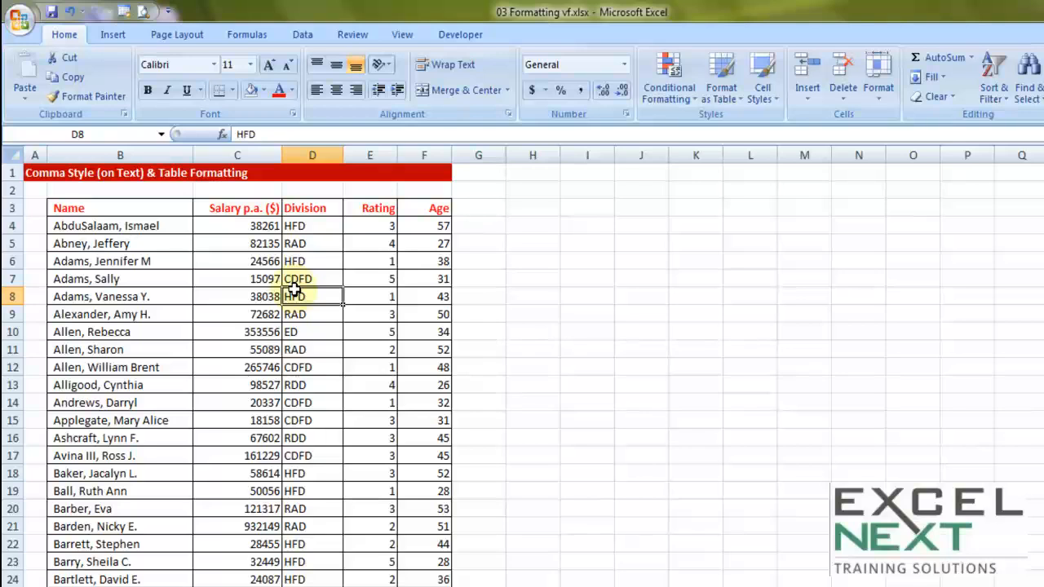
Step: Select the entire employee data range and switch to Sheet2 with the formatting tips
{"action": "left_click", "coordinate": [120, 155]}
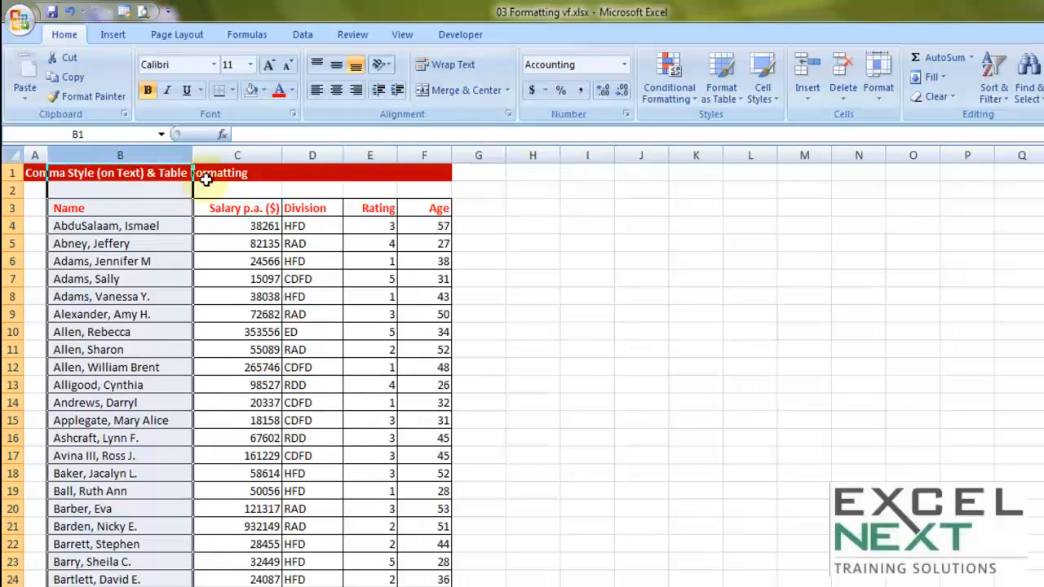
{"action": "left_click", "coordinate": [287, 259]}
{"action": "key", "text": "ctrl+a"}
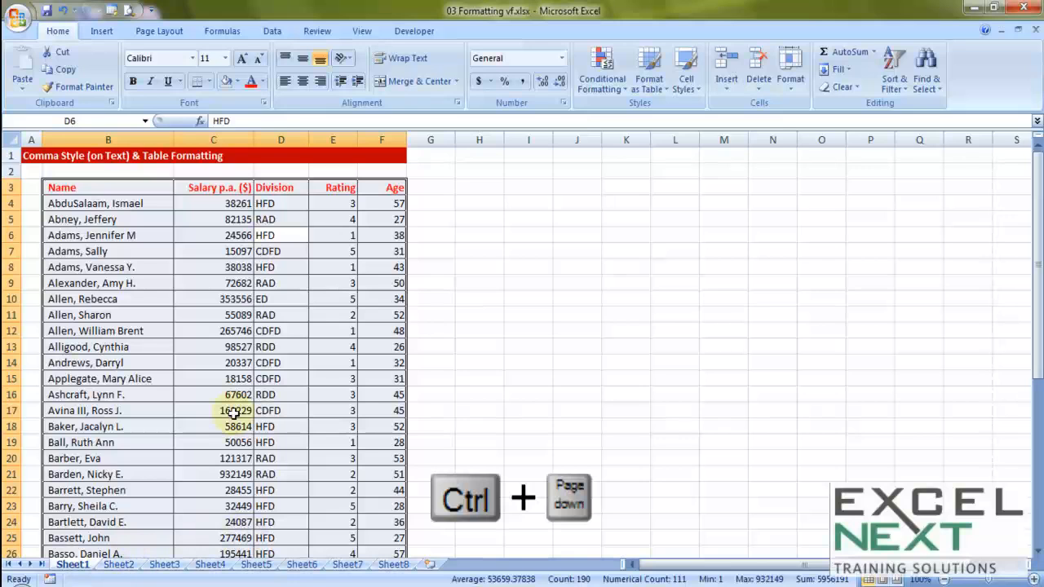
{"action": "key", "text": "ctrl+Next"}
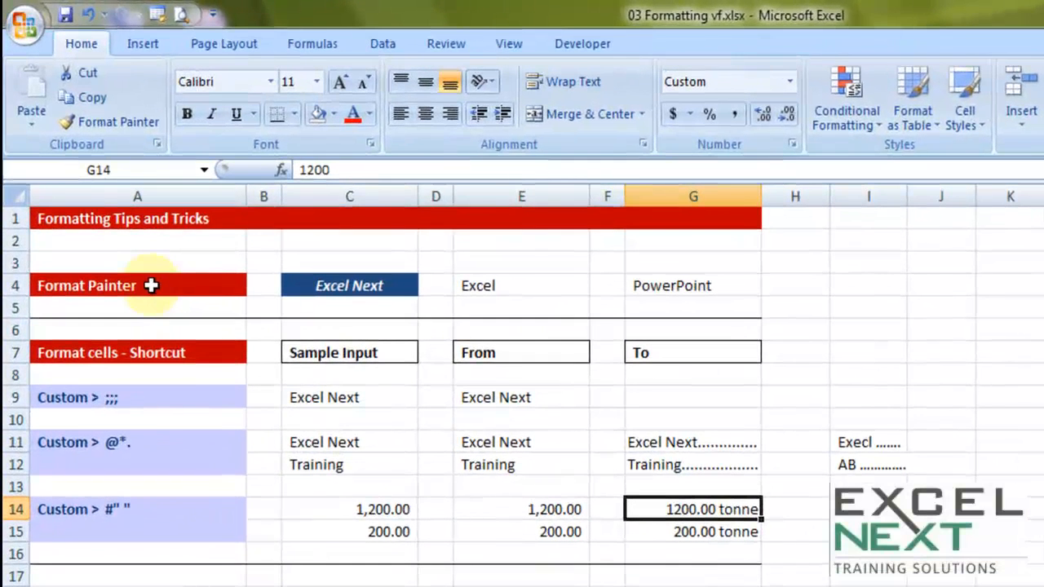
{"action": "left_click", "coordinate": [144, 284]}
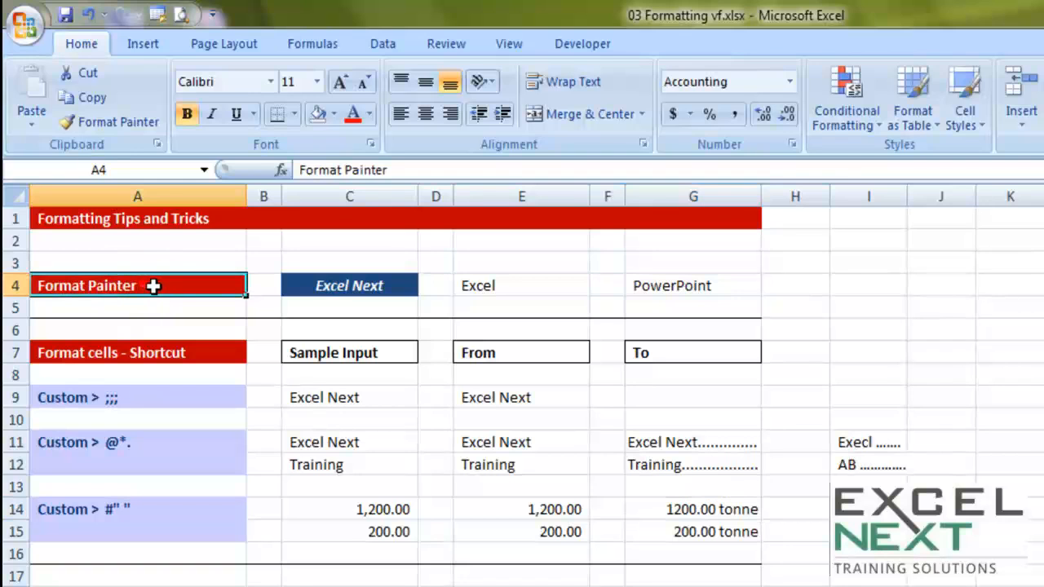
{"action": "left_click", "coordinate": [106, 122]}
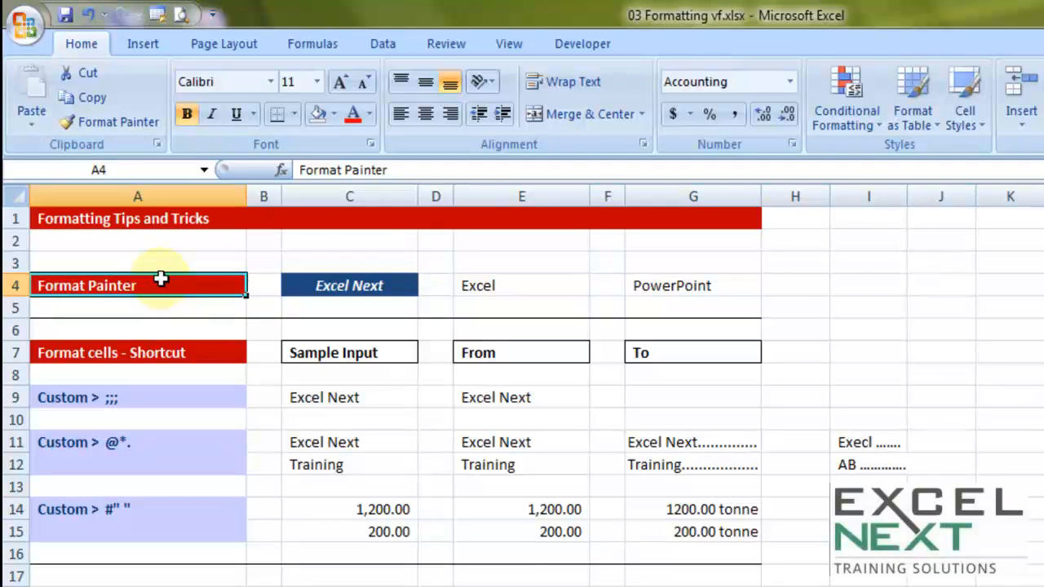
{"action": "left_click", "coordinate": [337, 283]}
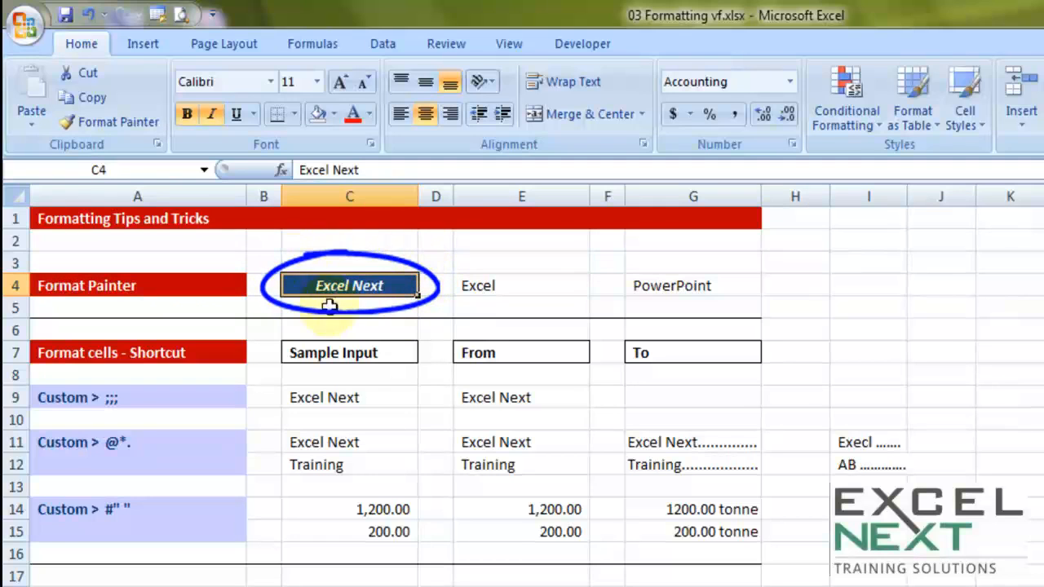
{"action": "left_click", "coordinate": [909, 268]}
{"action": "left_click", "coordinate": [1043, 353]}
{"action": "left_click", "coordinate": [1043, 464]}
{"action": "left_click", "coordinate": [1017, 303]}
{"action": "left_click", "coordinate": [917, 307]}
{"action": "left_click", "coordinate": [938, 416]}
{"action": "left_click", "coordinate": [938, 509]}
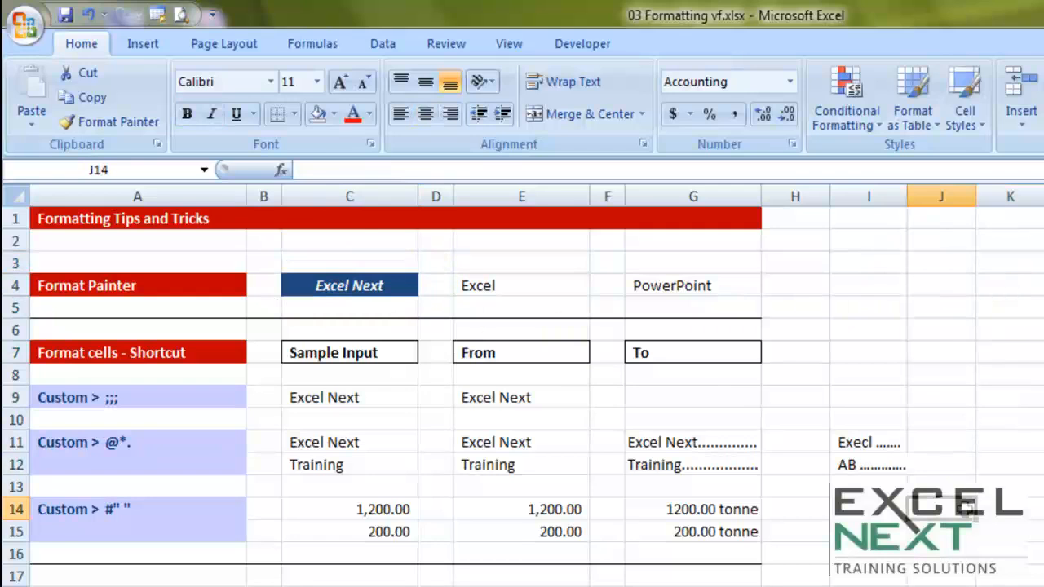
Step: Copy the formatting of the blue Excel Next cell C4 to cell I4 with Format Painter
{"action": "left_click", "coordinate": [310, 287]}
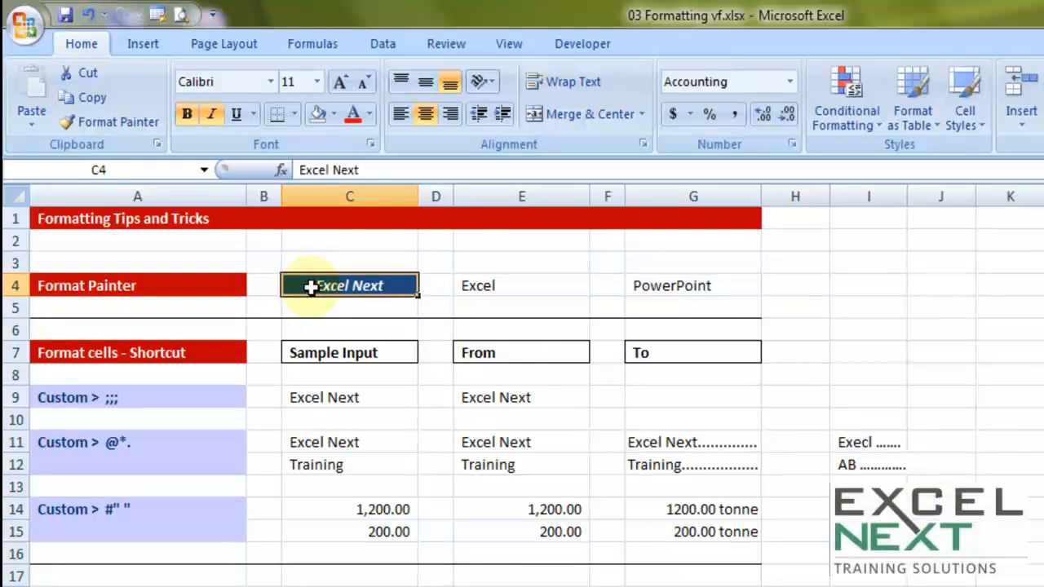
{"action": "left_click", "coordinate": [107, 120]}
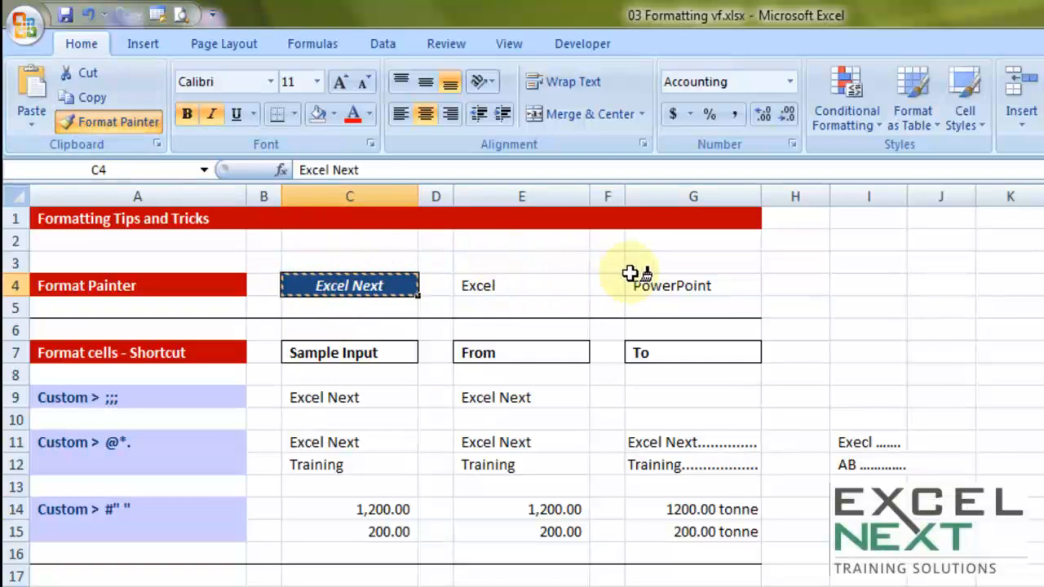
{"action": "left_click", "coordinate": [864, 284]}
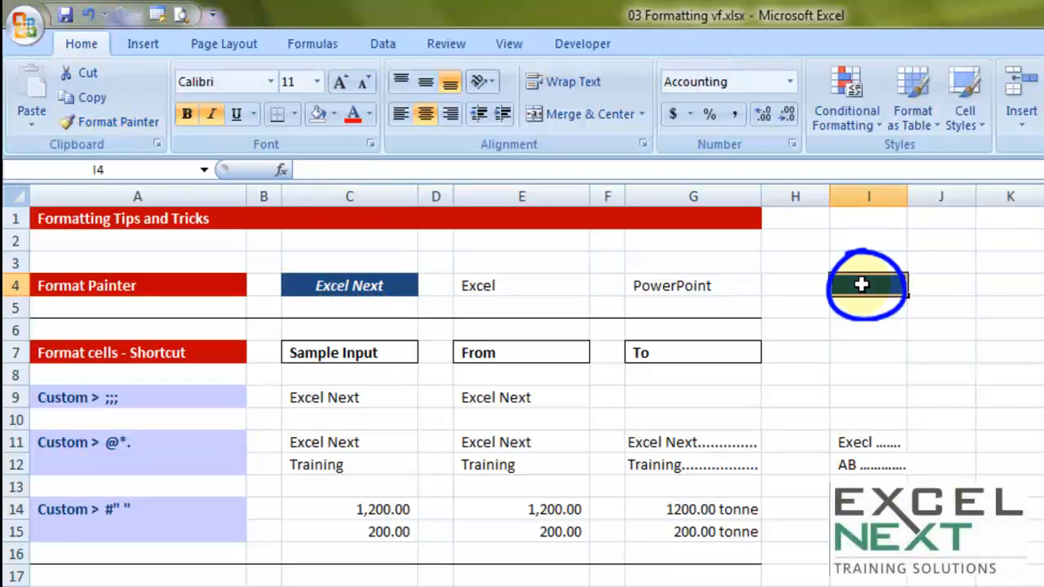
{"action": "left_click", "coordinate": [963, 292]}
{"action": "left_click", "coordinate": [950, 334]}
{"action": "left_click", "coordinate": [903, 395]}
{"action": "left_click", "coordinate": [914, 352]}
{"action": "left_click", "coordinate": [940, 310]}
{"action": "left_click", "coordinate": [1006, 284]}
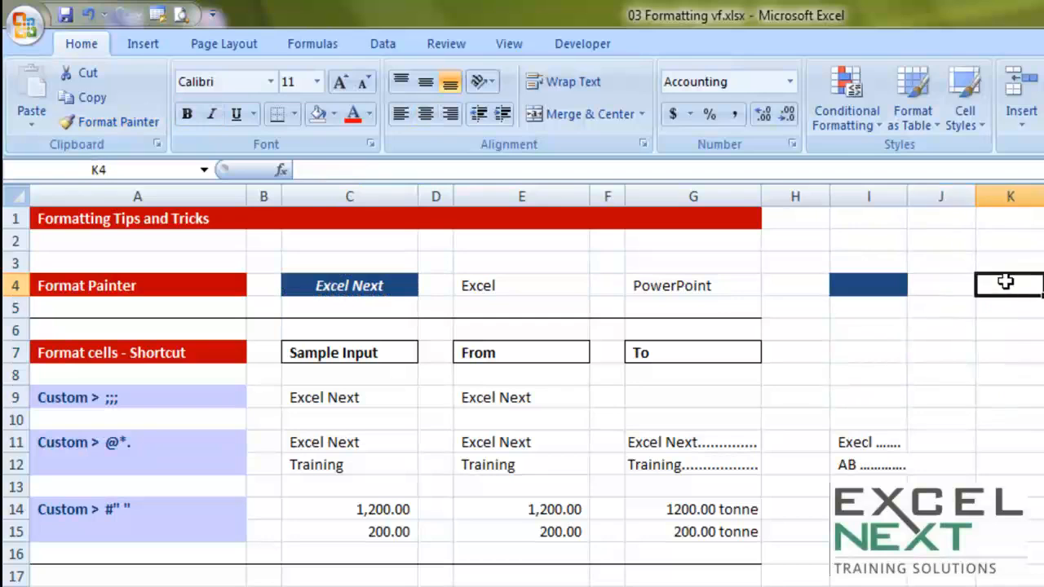
{"action": "left_click", "coordinate": [1012, 245]}
{"action": "left_click", "coordinate": [937, 239]}
{"action": "left_click", "coordinate": [895, 329]}
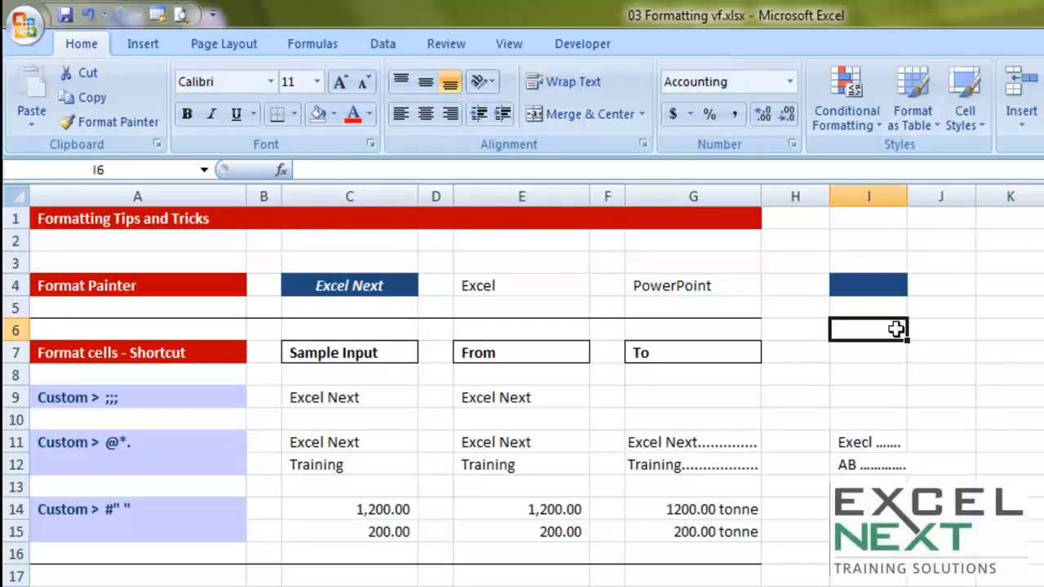
Step: Copy the formatting of cell C4 to cell I10 with a single use of Format Painter
{"action": "left_click", "coordinate": [396, 286]}
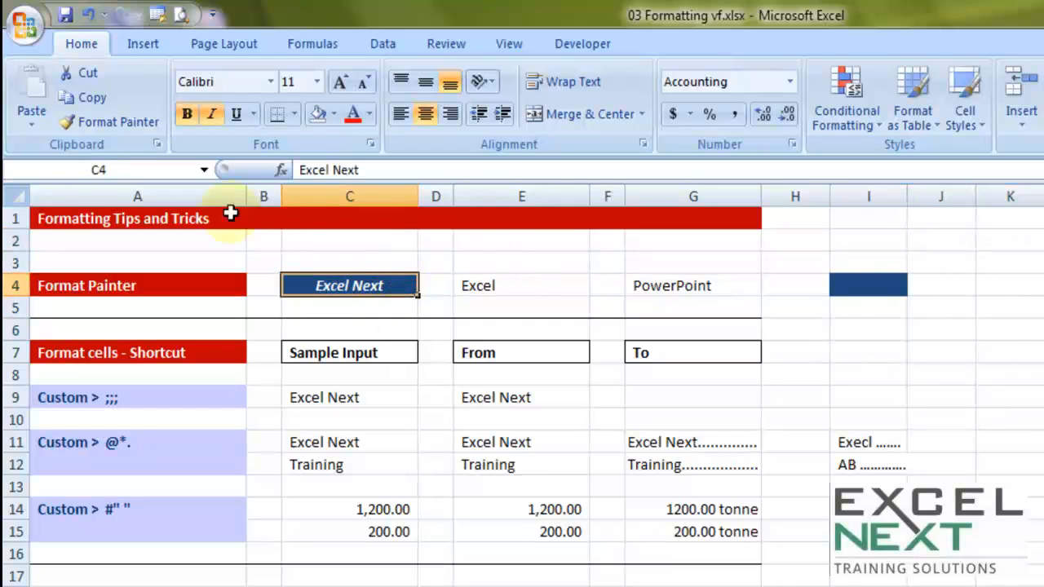
{"action": "left_click", "coordinate": [111, 125]}
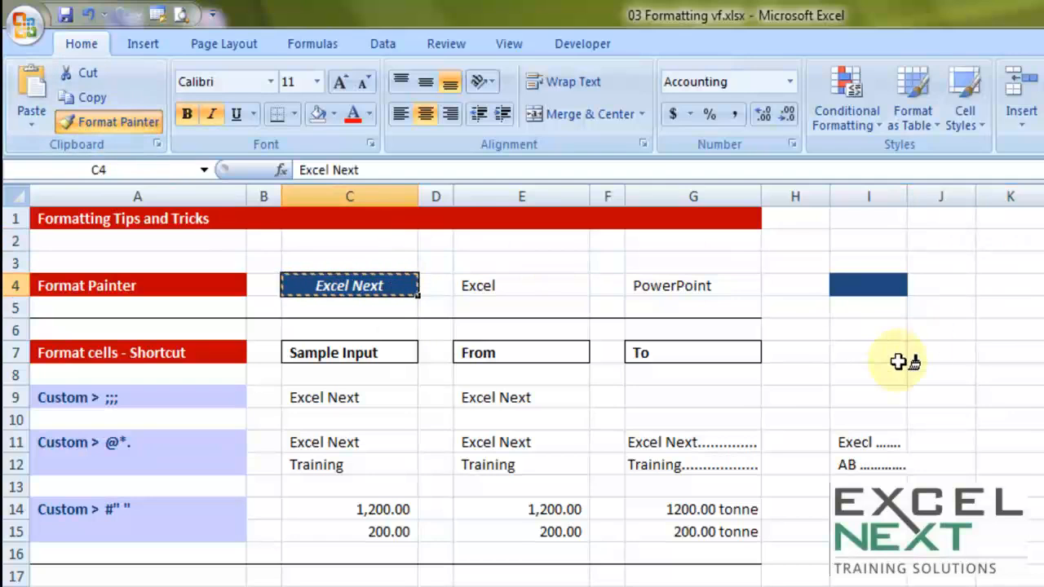
{"action": "left_click", "coordinate": [869, 419]}
{"action": "left_click", "coordinate": [1041, 508]}
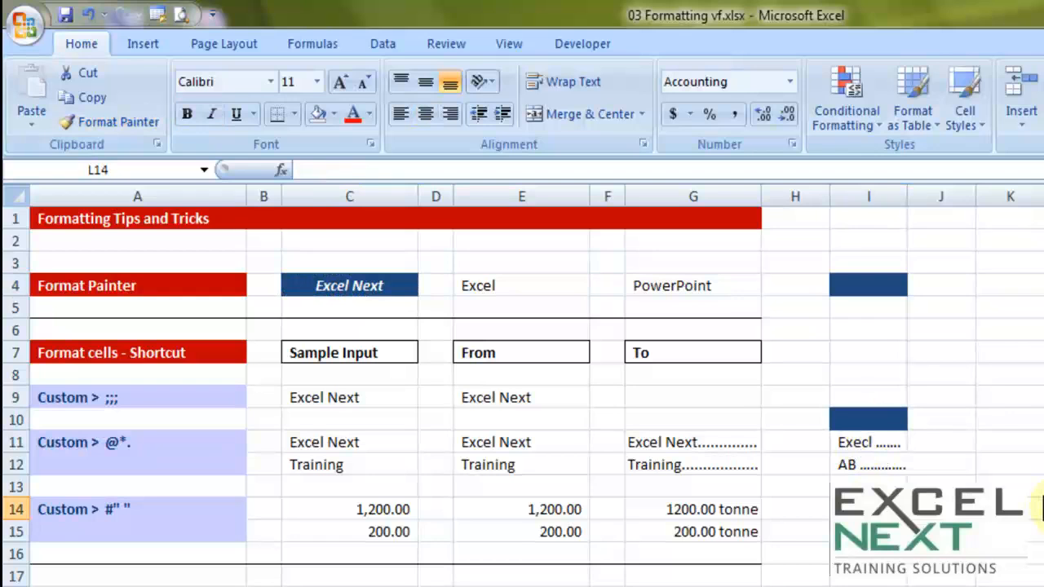
Step: Lock Format Painter on cell C4 and paint its formatting onto J2, J4, J6, I8, I12, I11 and K7, ending with the painter off
{"action": "left_click", "coordinate": [336, 278]}
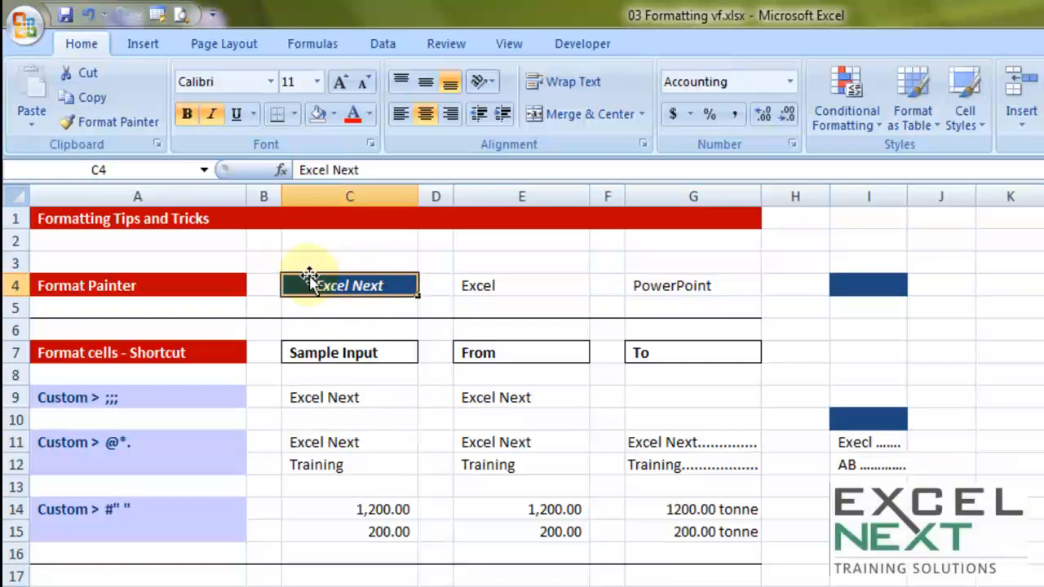
{"action": "left_click", "coordinate": [107, 125]}
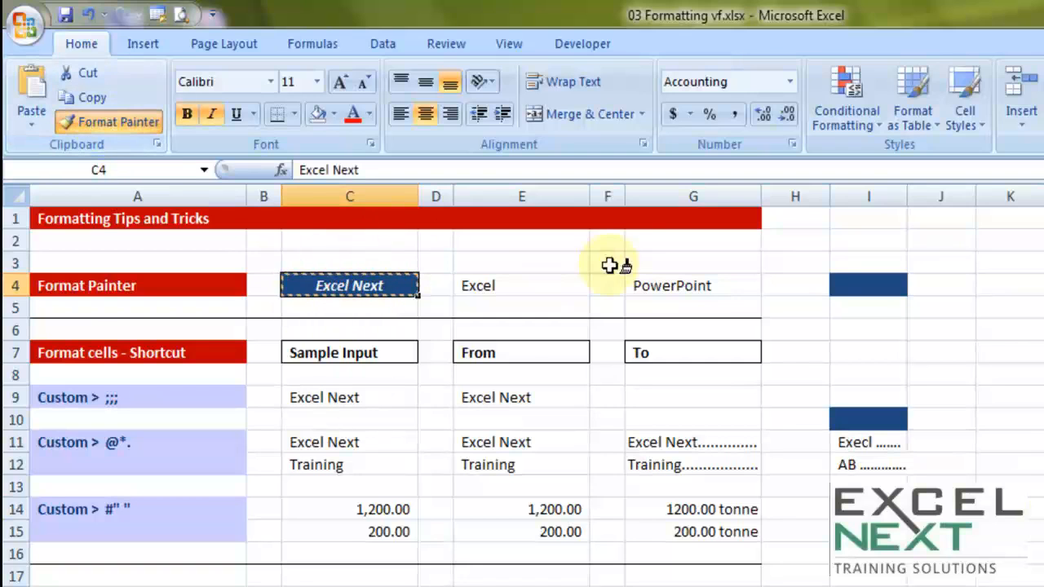
{"action": "left_click", "coordinate": [964, 241]}
{"action": "left_click", "coordinate": [964, 291]}
{"action": "left_click", "coordinate": [936, 329]}
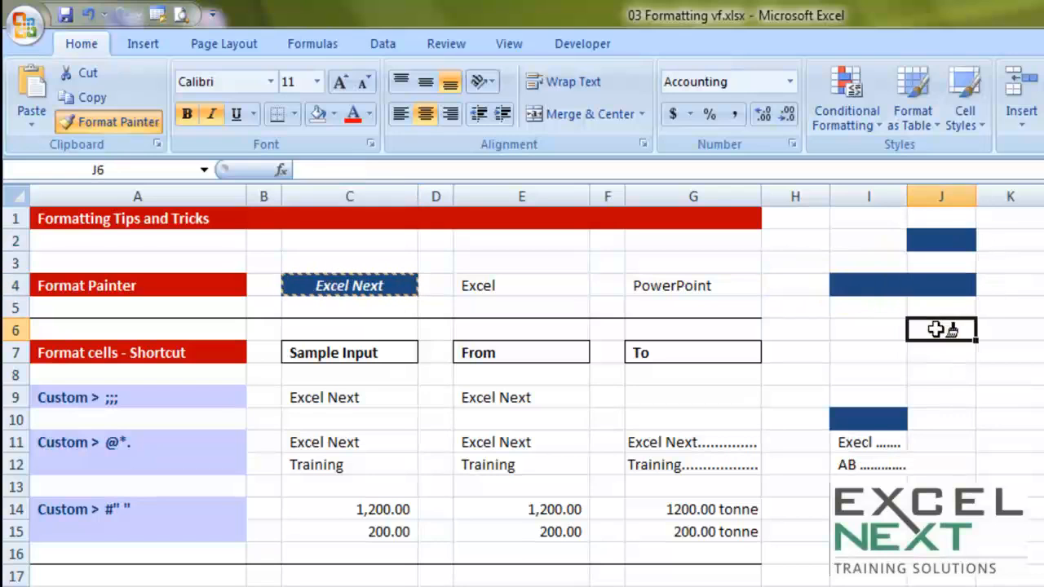
{"action": "left_click", "coordinate": [870, 374]}
{"action": "left_click", "coordinate": [870, 467]}
{"action": "left_click", "coordinate": [884, 444]}
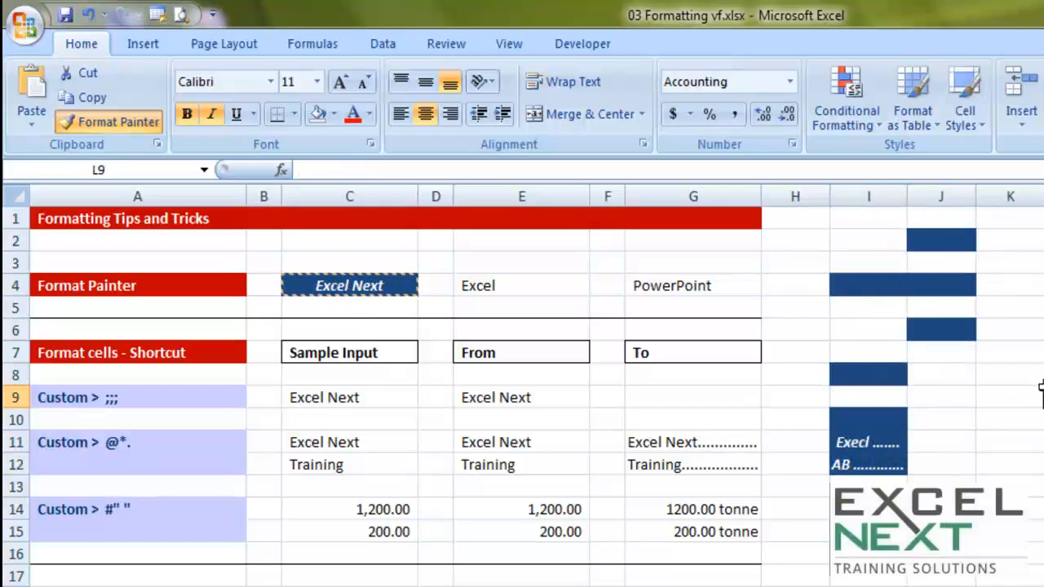
{"action": "left_click", "coordinate": [980, 350]}
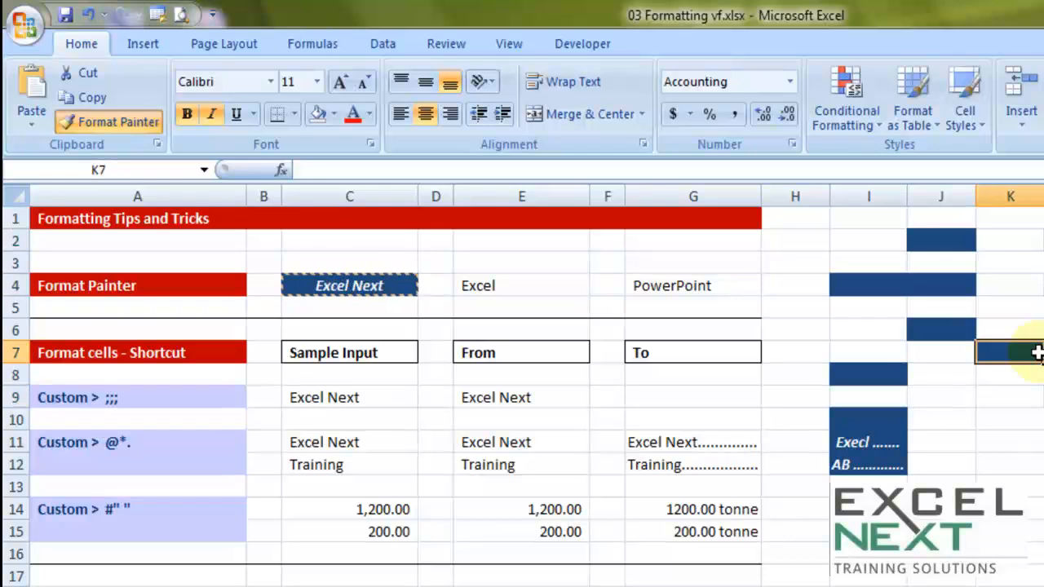
{"action": "key", "text": "Escape"}
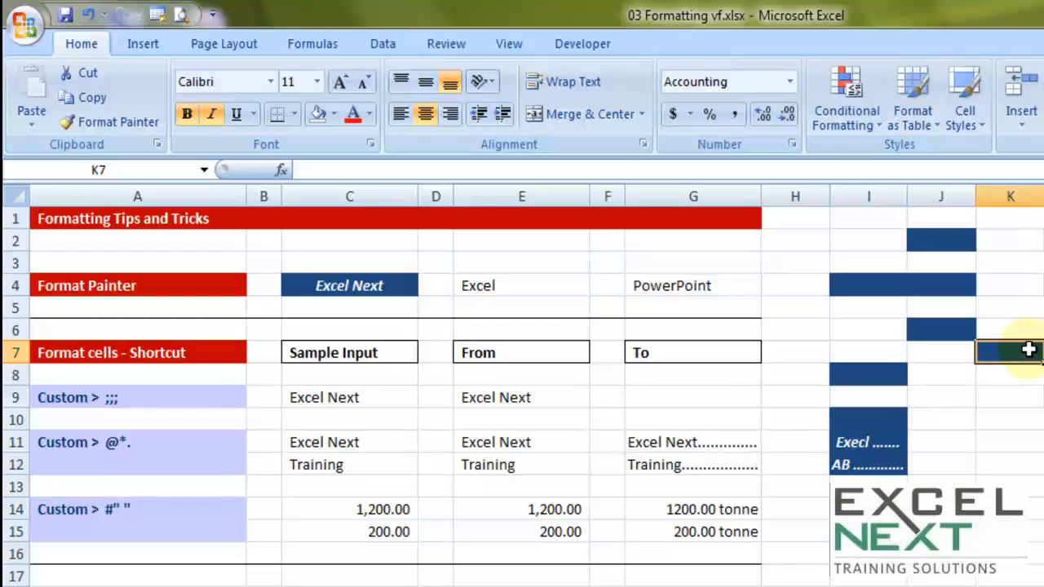
Step: Delete columns I to K together with their painted cells
{"action": "left_click", "coordinate": [832, 330]}
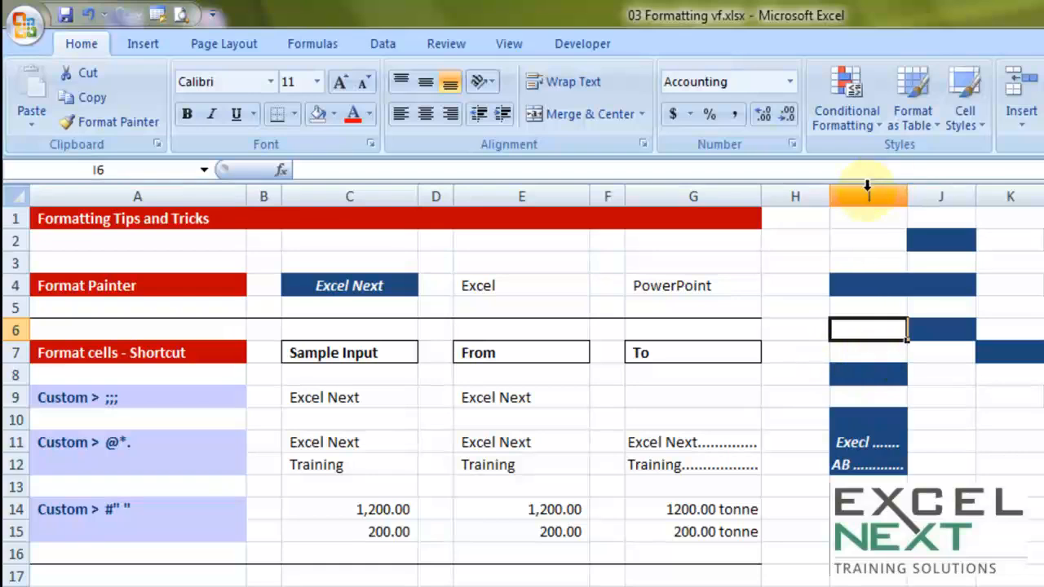
{"action": "left_click_drag", "start_coordinate": [868, 197], "coordinate": [1009, 197]}
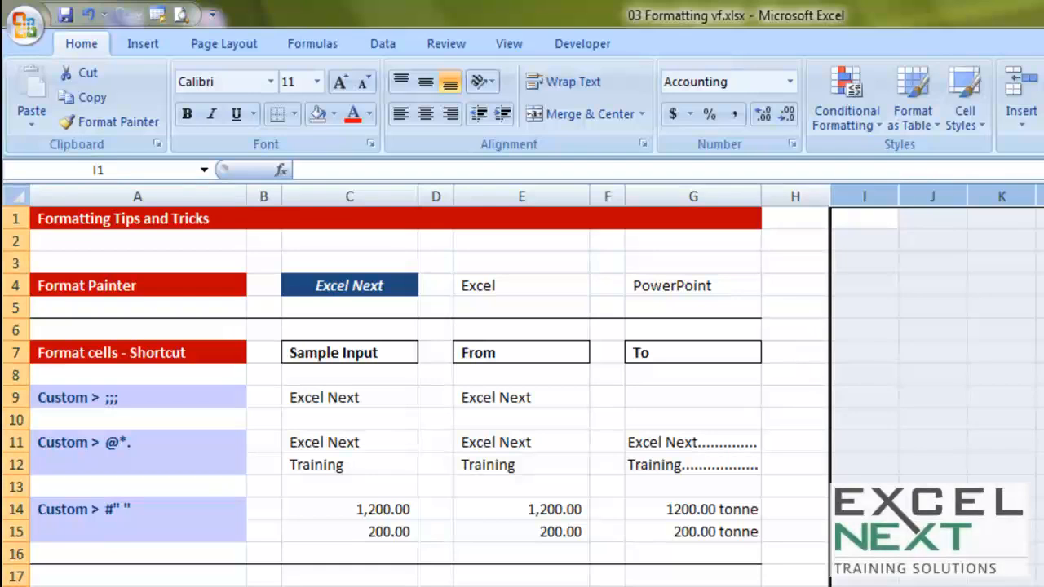
{"action": "left_click", "coordinate": [925, 286]}
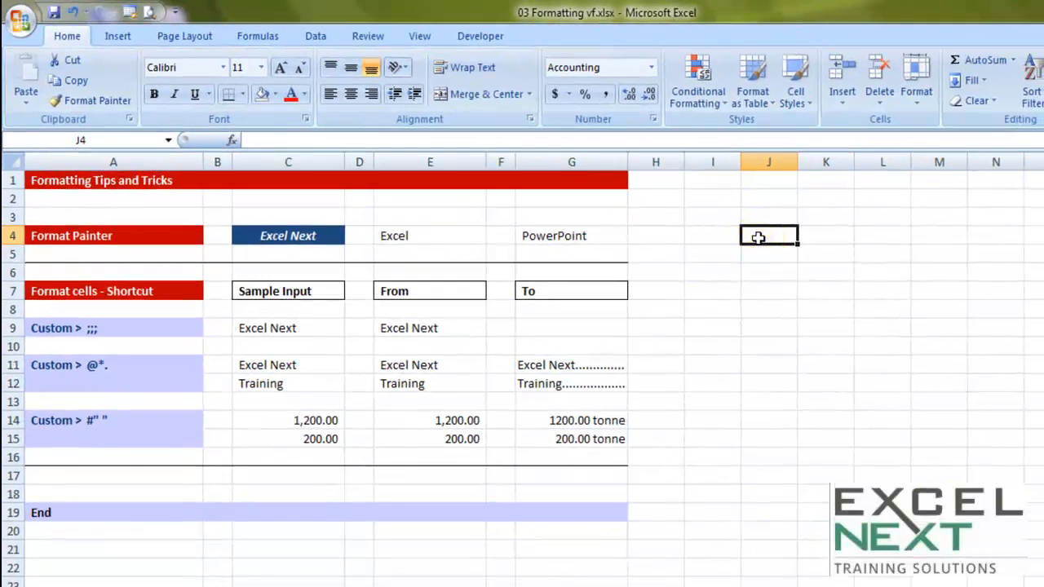
{"action": "right_click", "coordinate": [924, 286]}
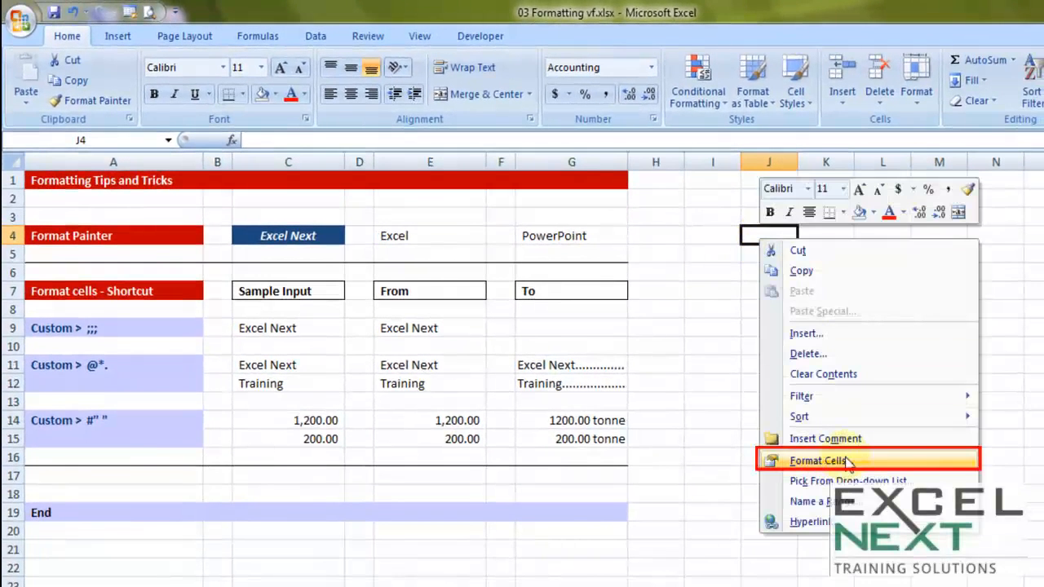
{"action": "left_click", "coordinate": [722, 330]}
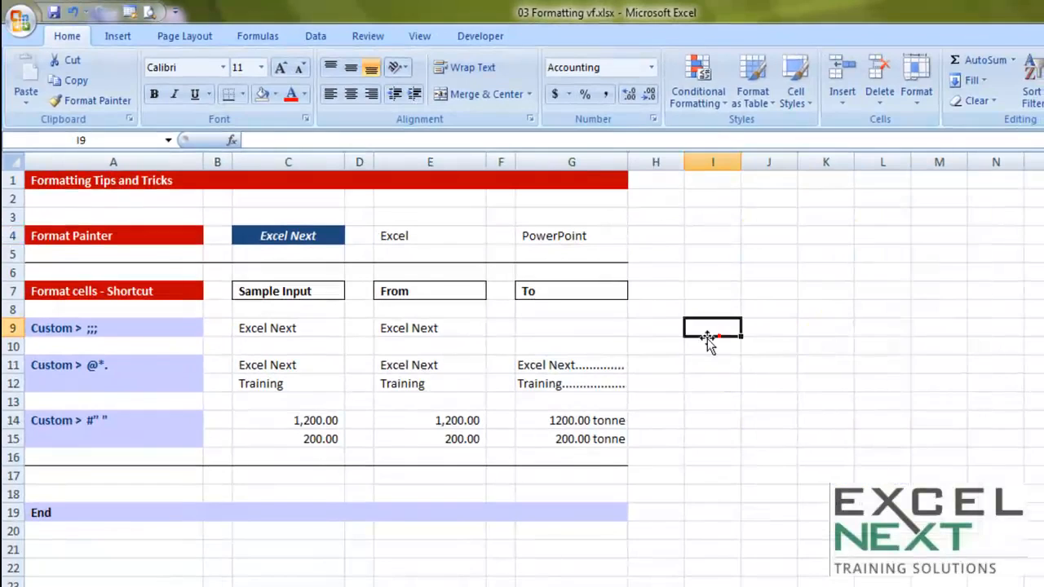
Step: Set the font colour of sample cell C9 to white and fill the cell with the darkest grey shade under white
{"action": "left_click", "coordinate": [287, 332]}
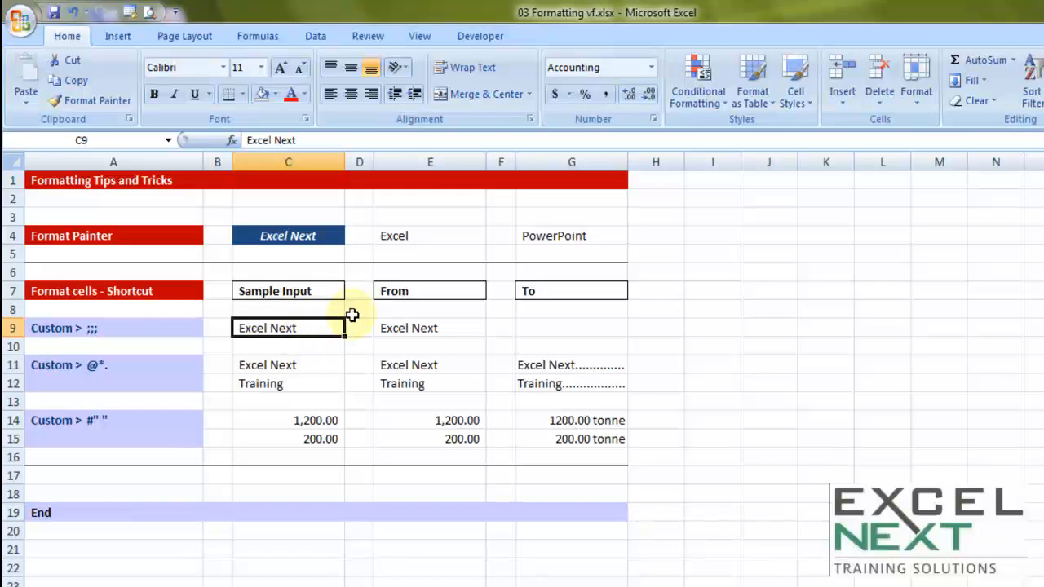
{"action": "left_click", "coordinate": [304, 93]}
{"action": "left_click", "coordinate": [292, 155]}
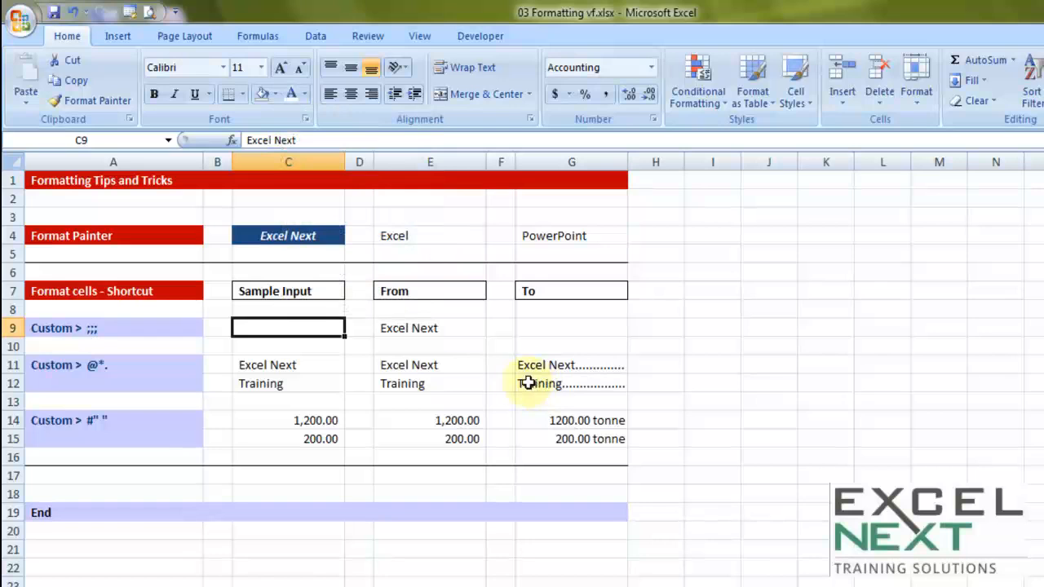
{"action": "left_click", "coordinate": [275, 94]}
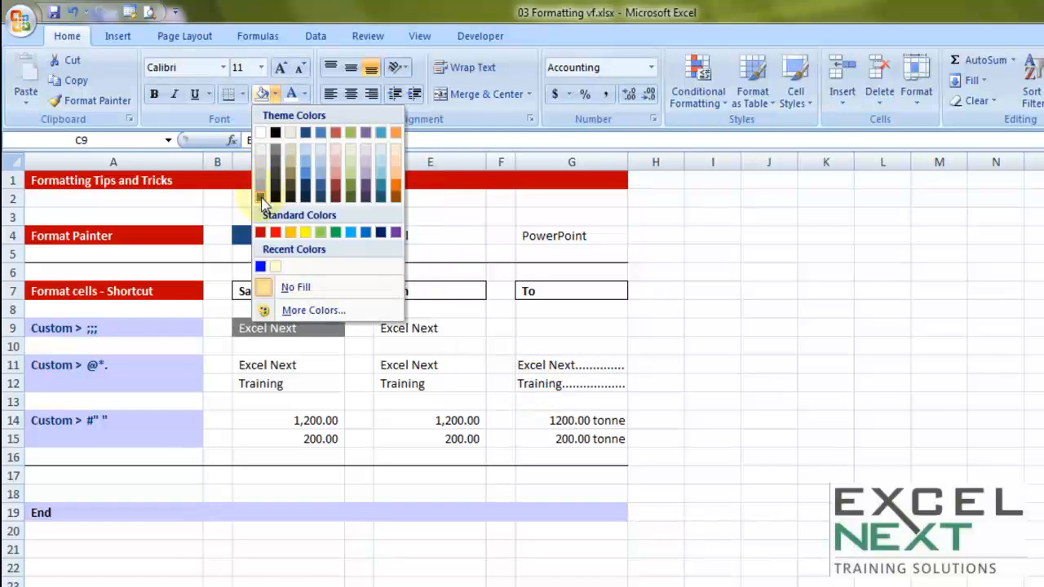
{"action": "left_click", "coordinate": [260, 196]}
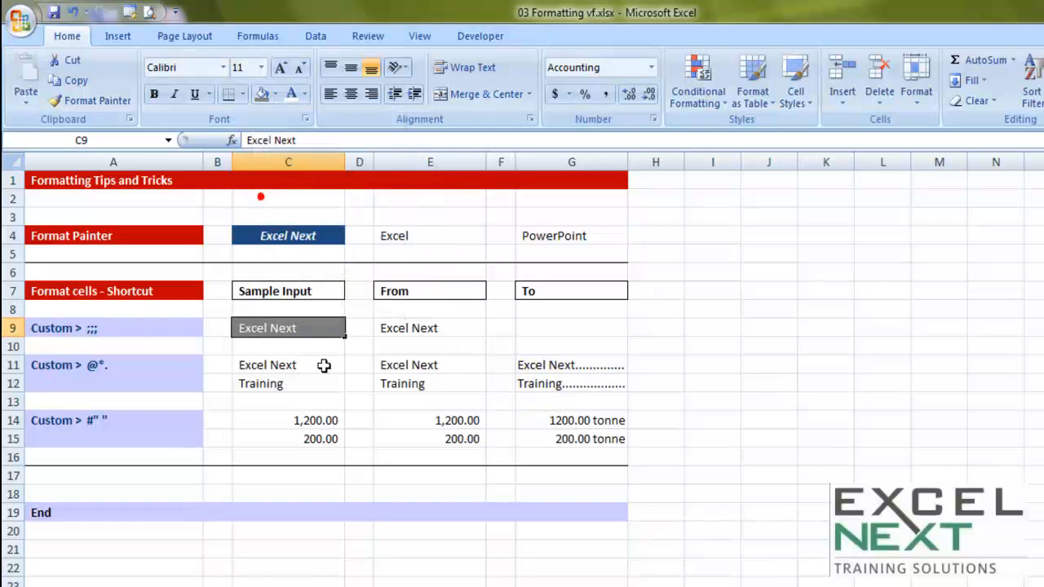
{"action": "left_click", "coordinate": [416, 384]}
Step: Examine the hidden text in cell G9 in edit mode, leaving the cell unedited
{"action": "left_click", "coordinate": [563, 325]}
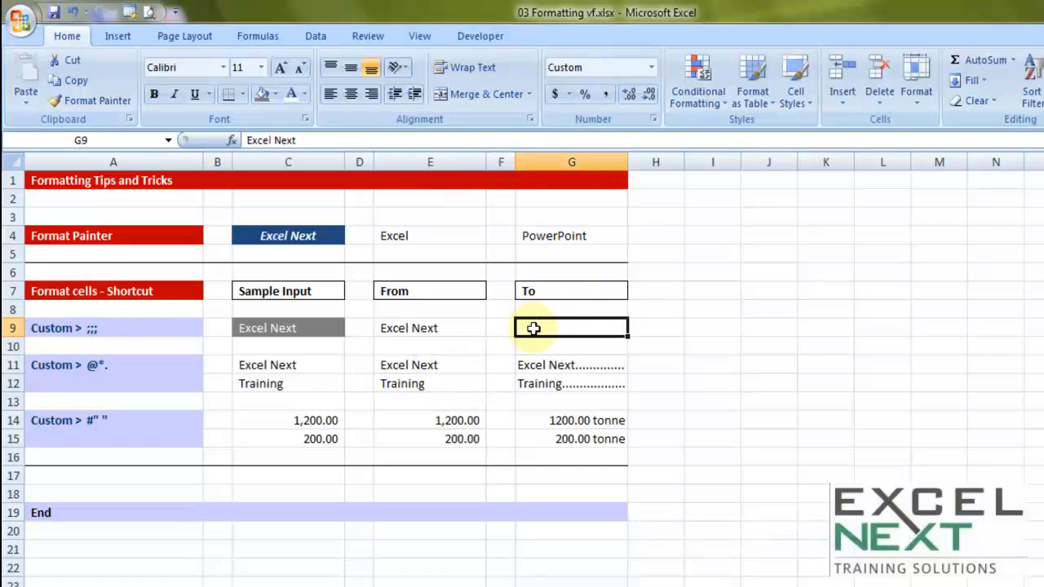
{"action": "double_click", "coordinate": [534, 328]}
{"action": "left_click_drag", "start_coordinate": [576, 329], "coordinate": [455, 323]}
{"action": "key", "text": "Escape"}
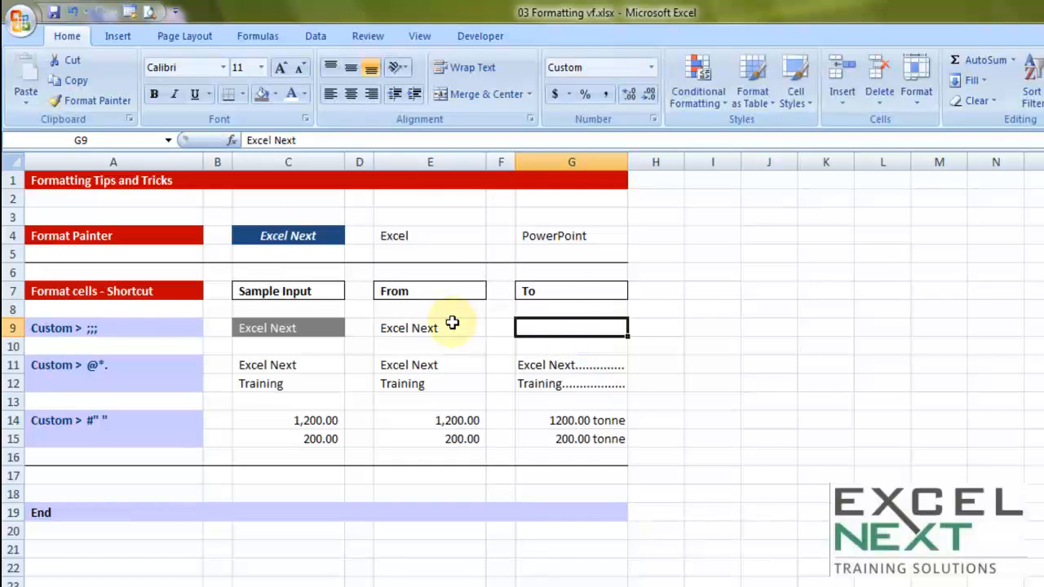
Step: Set the font colour of cell G9 to Automatic and fill the cell with the same dark grey as C9
{"action": "left_click", "coordinate": [303, 94]}
{"action": "left_click", "coordinate": [300, 119]}
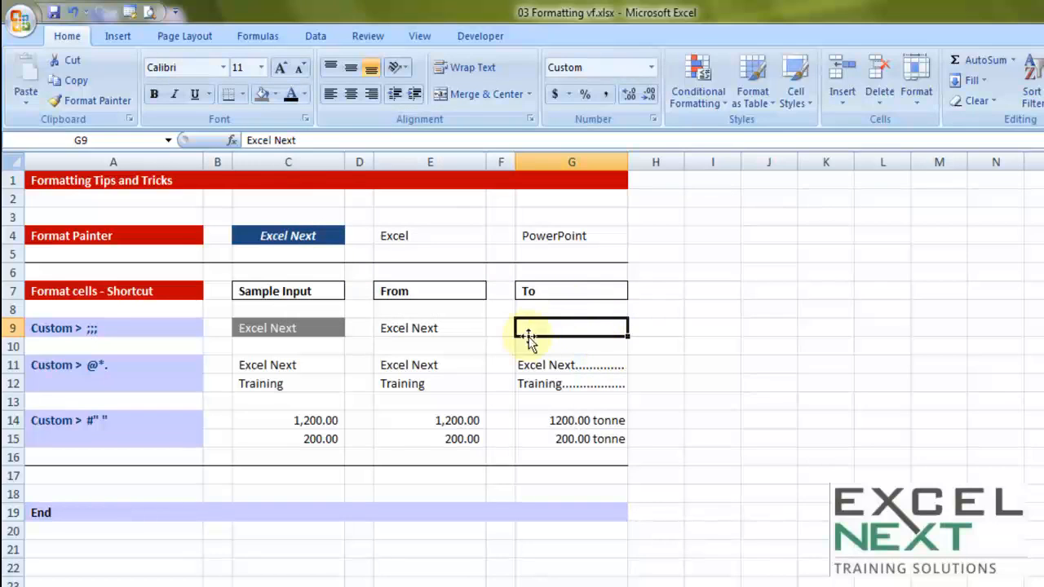
{"action": "left_click", "coordinate": [261, 94]}
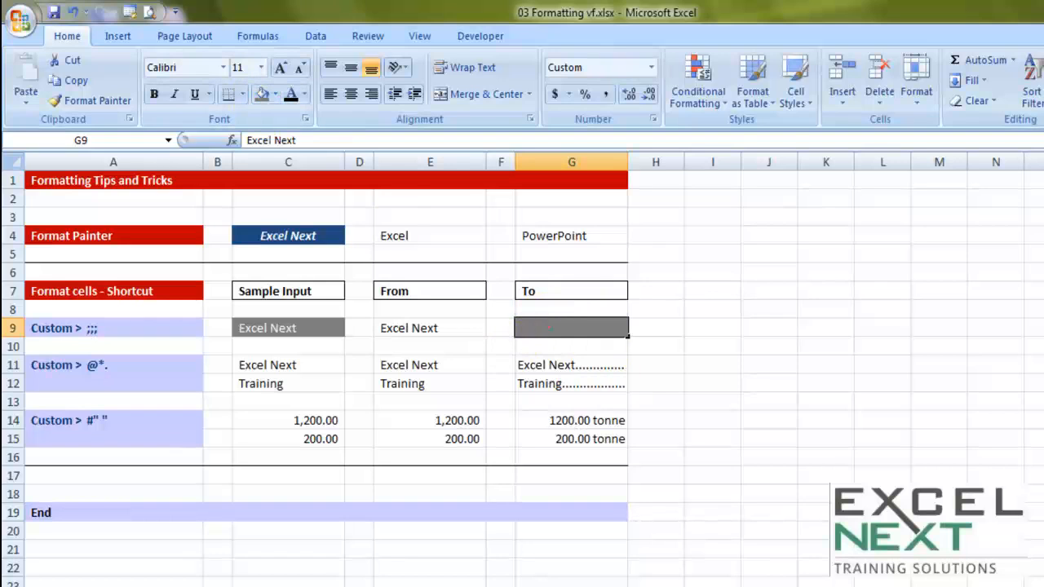
Step: Inspect the content of grey cell G9 in edit mode without altering it
{"action": "double_click", "coordinate": [549, 328]}
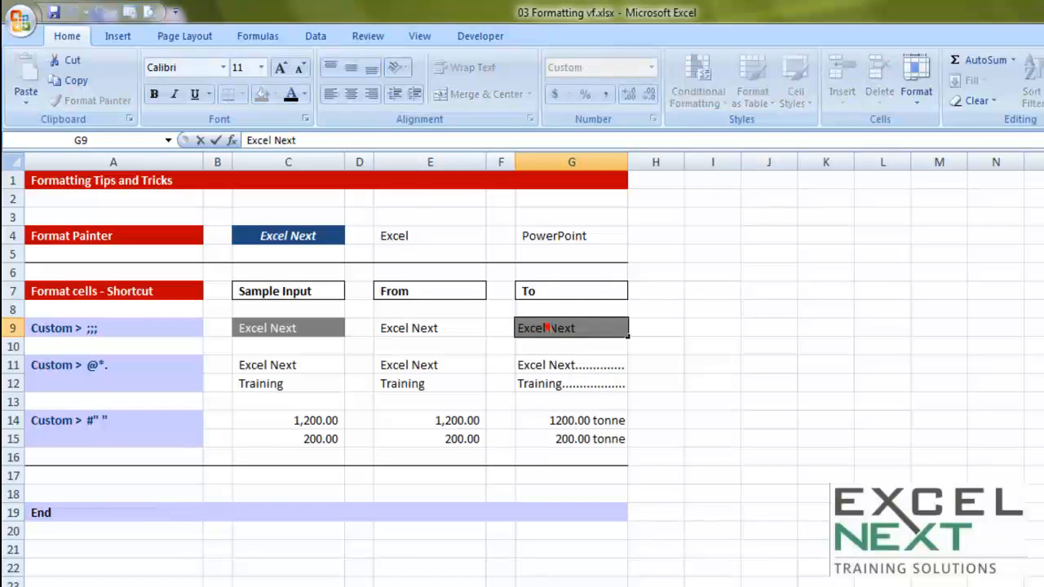
{"action": "key", "text": "Escape"}
Step: Hide the text of cell E9 by applying the custom number format ;;; in Format Cells
{"action": "left_click", "coordinate": [426, 328]}
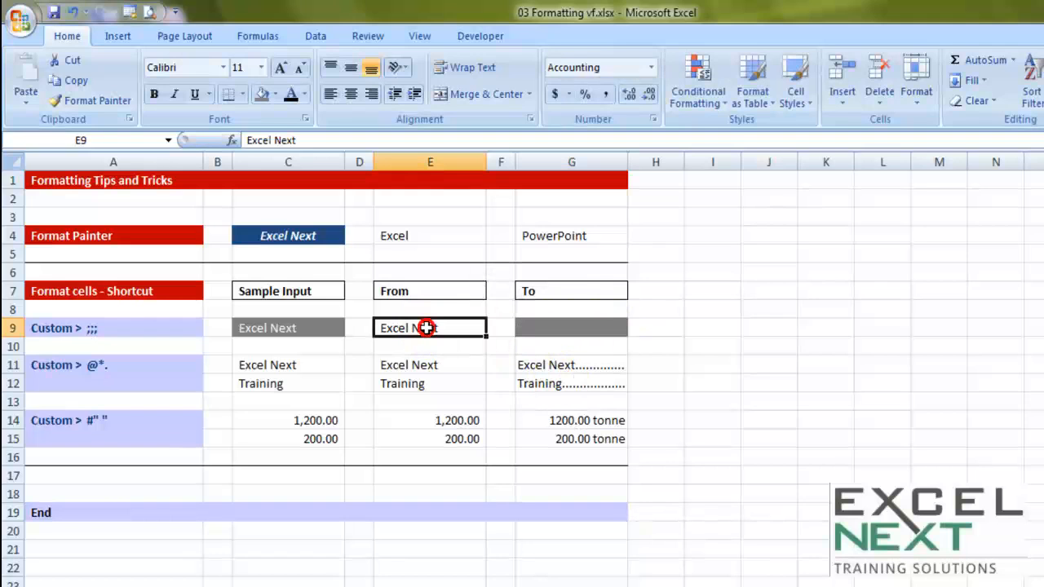
{"action": "right_click", "coordinate": [427, 328]}
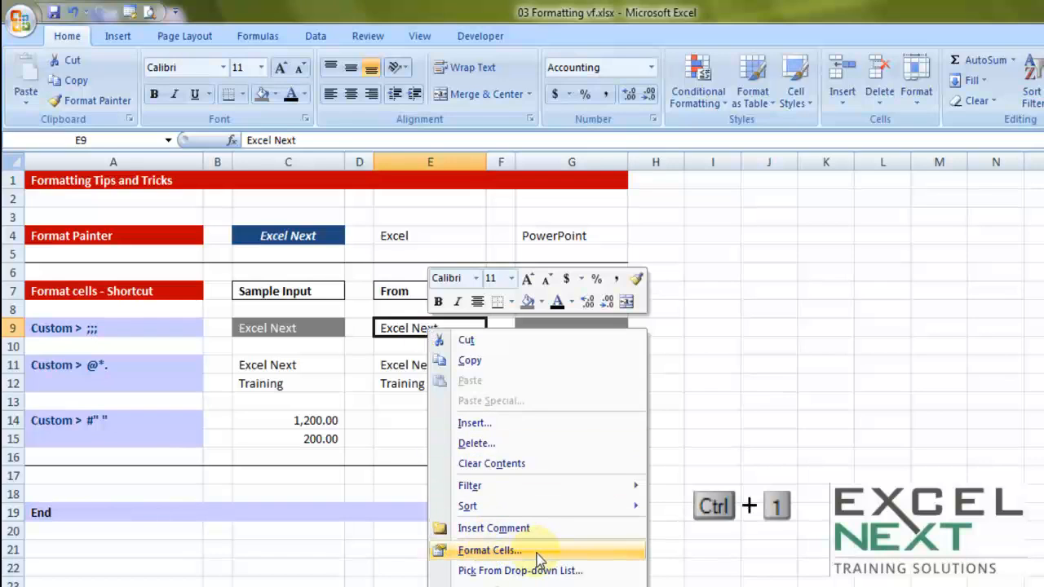
{"action": "left_click", "coordinate": [489, 550]}
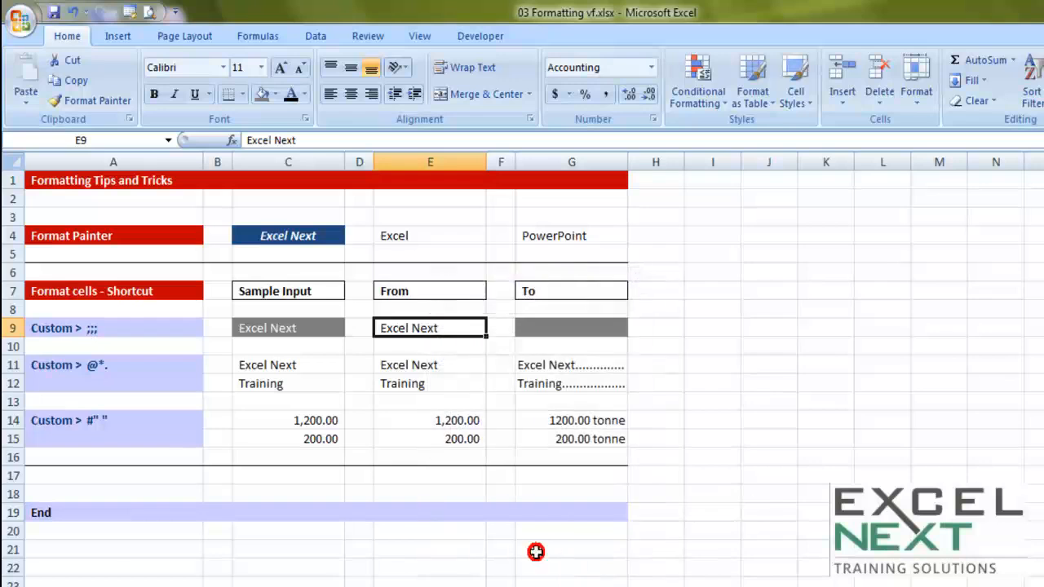
{"action": "left_click_drag", "start_coordinate": [518, 245], "coordinate": [727, 117]}
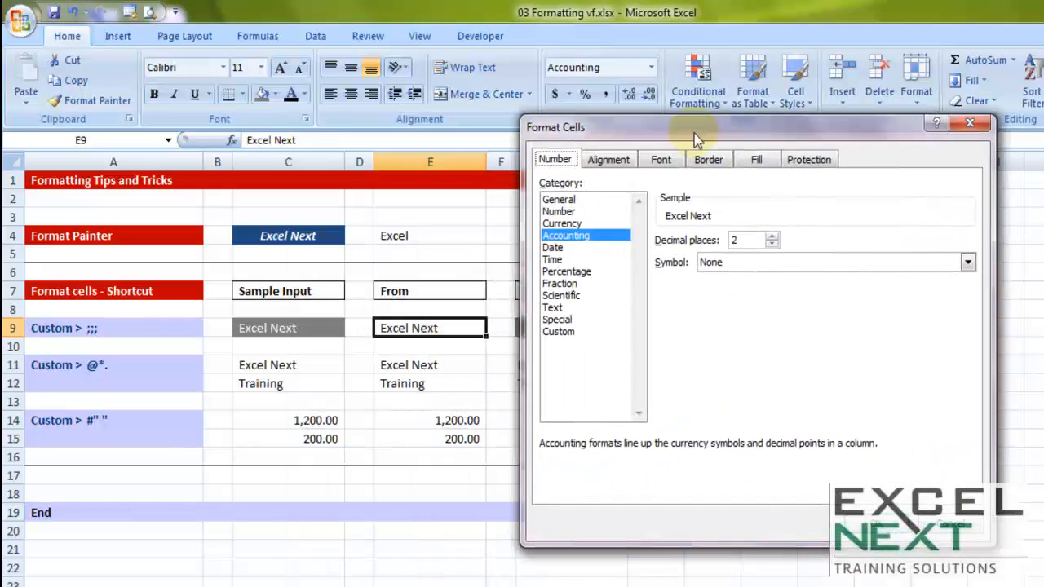
{"action": "left_click", "coordinate": [567, 333]}
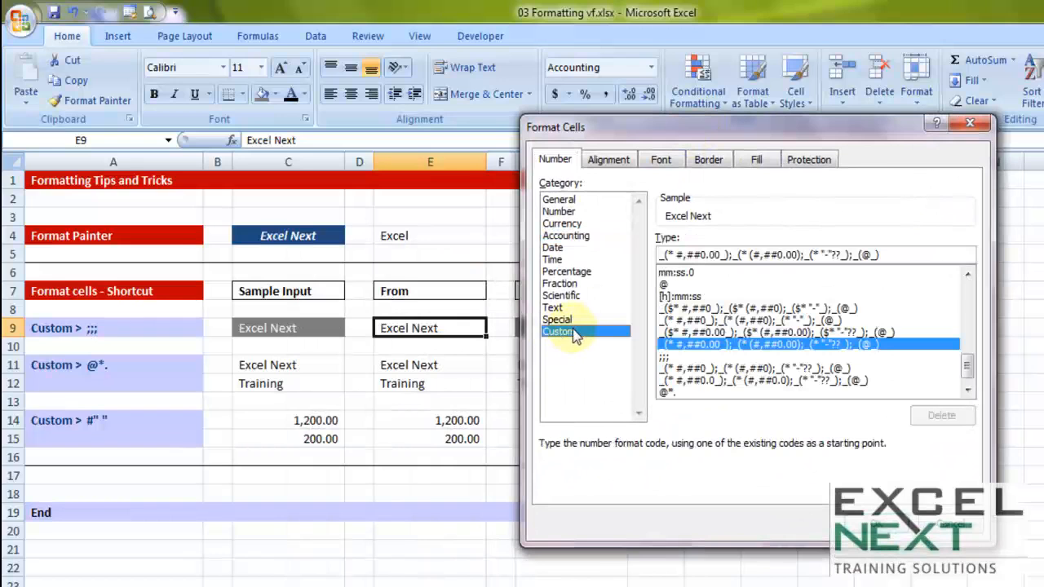
{"action": "left_click_drag", "start_coordinate": [916, 255], "coordinate": [635, 255]}
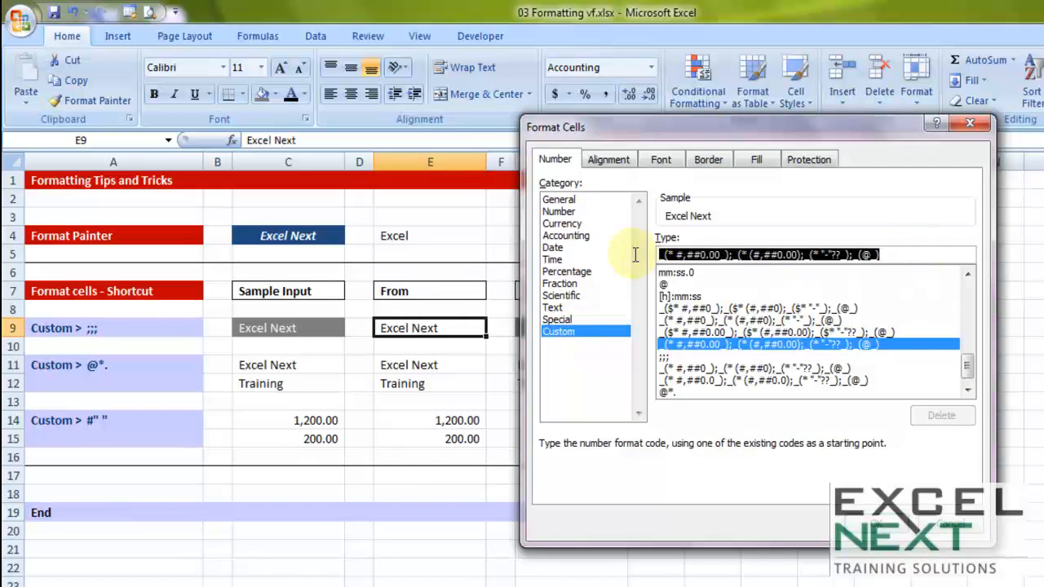
{"action": "key", "text": "Delete"}
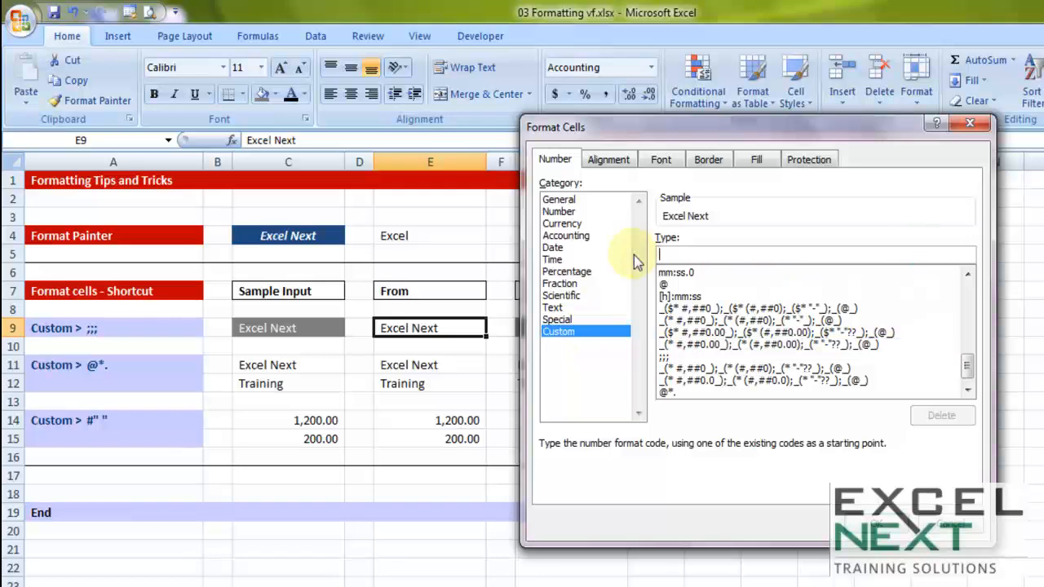
{"action": "type", "text": ";;;"}
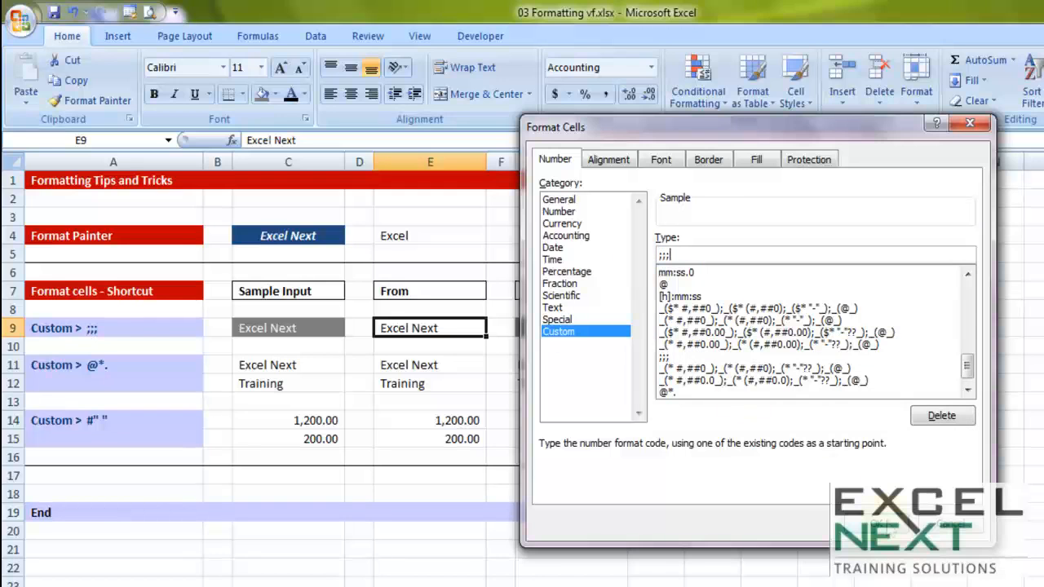
{"action": "left_click", "coordinate": [875, 524]}
{"action": "left_click", "coordinate": [449, 438]}
{"action": "left_click", "coordinate": [427, 328]}
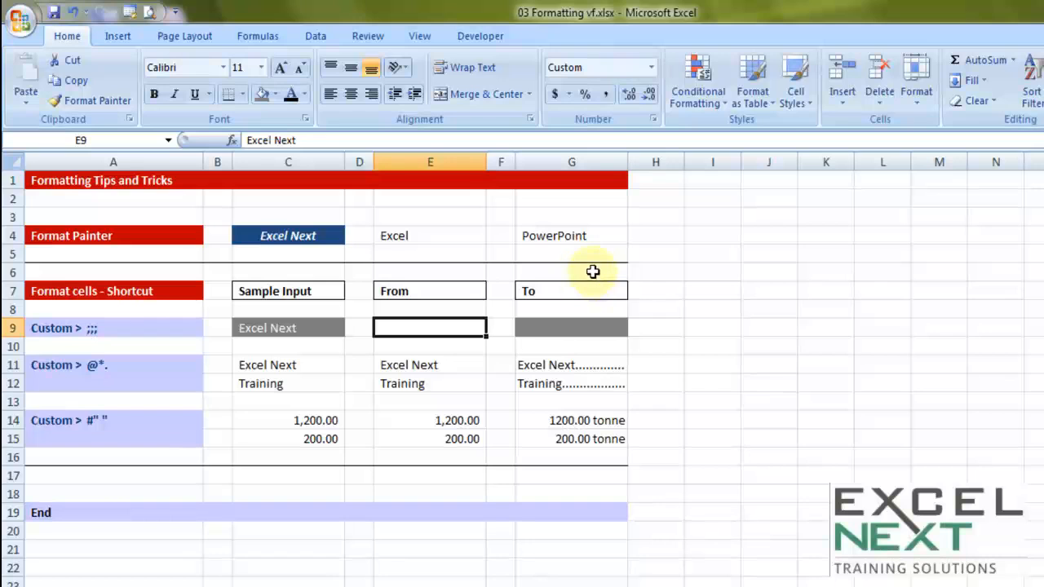
Step: Apply the custom number format ;;; to the range A1:I6
{"action": "left_click_drag", "start_coordinate": [739, 277], "coordinate": [44, 160]}
{"action": "right_click", "coordinate": [505, 244]}
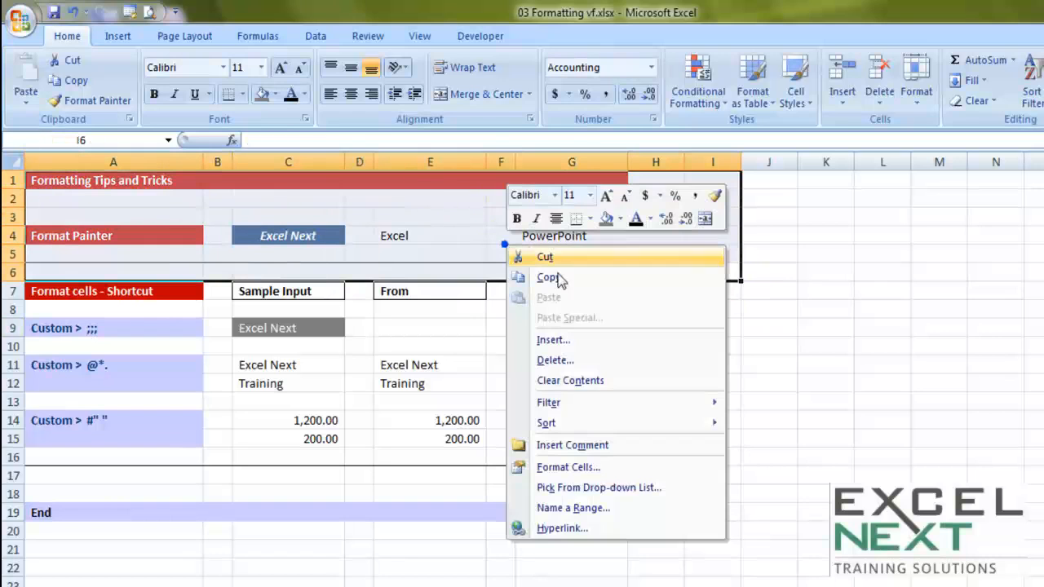
{"action": "left_click", "coordinate": [589, 464]}
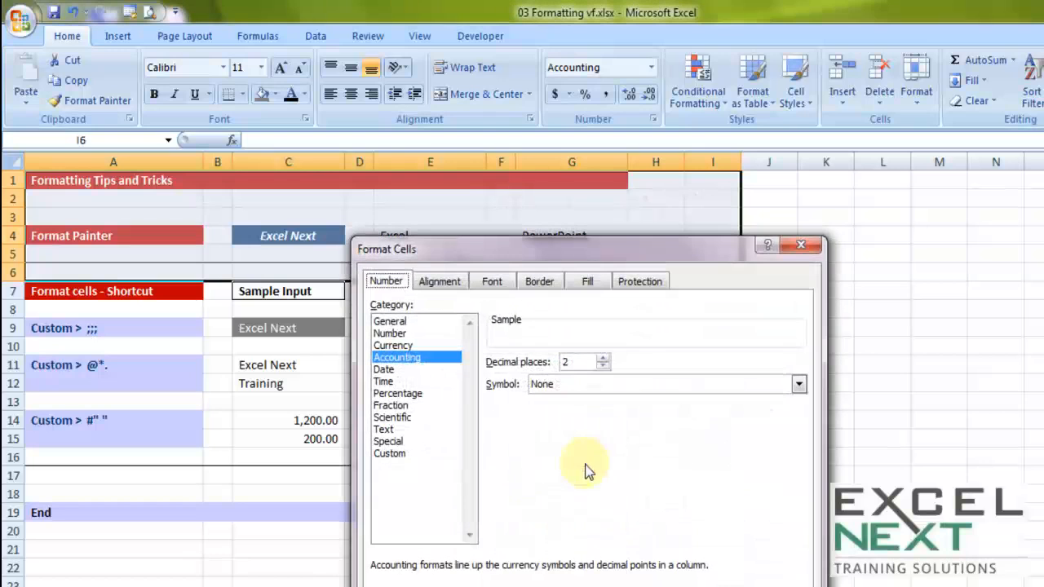
{"action": "left_click", "coordinate": [392, 453]}
{"action": "left_click_drag", "start_coordinate": [726, 375], "coordinate": [312, 351]}
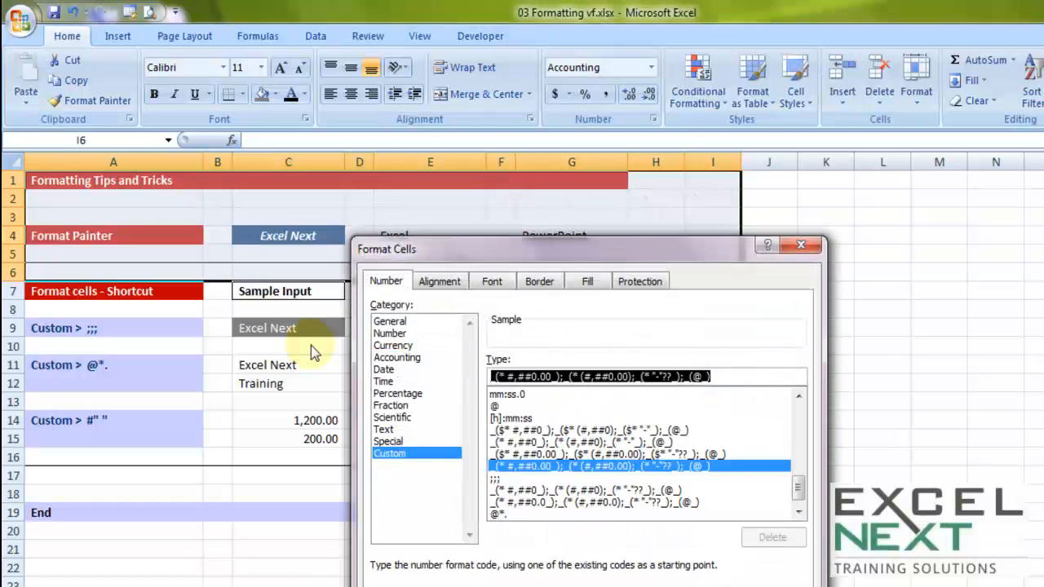
{"action": "type", "text": ";;;"}
{"action": "key", "text": "Return"}
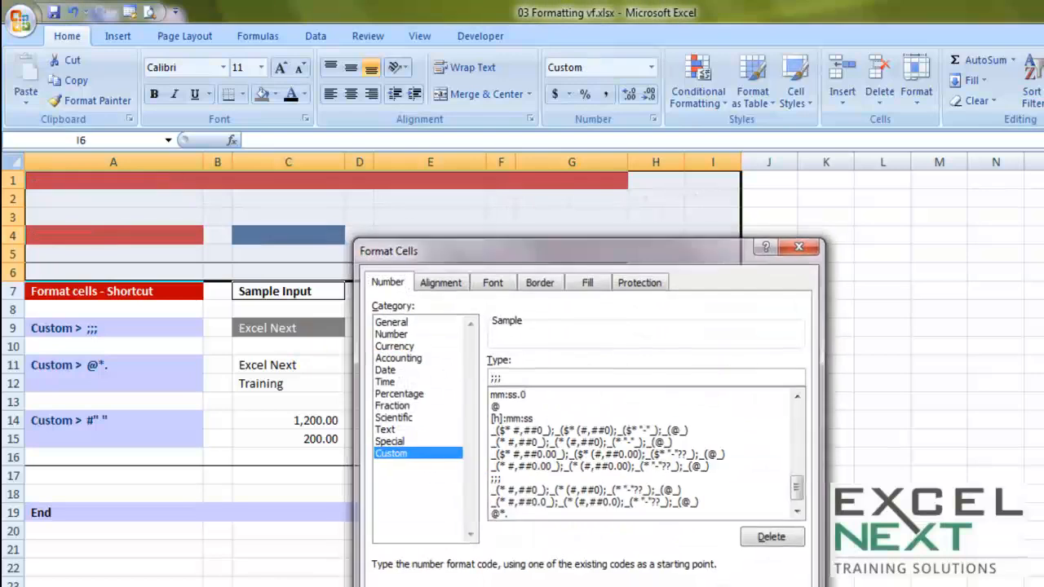
Step: Check the hidden text in cells E4 and C4, leaving both cells unedited
{"action": "left_click", "coordinate": [469, 239]}
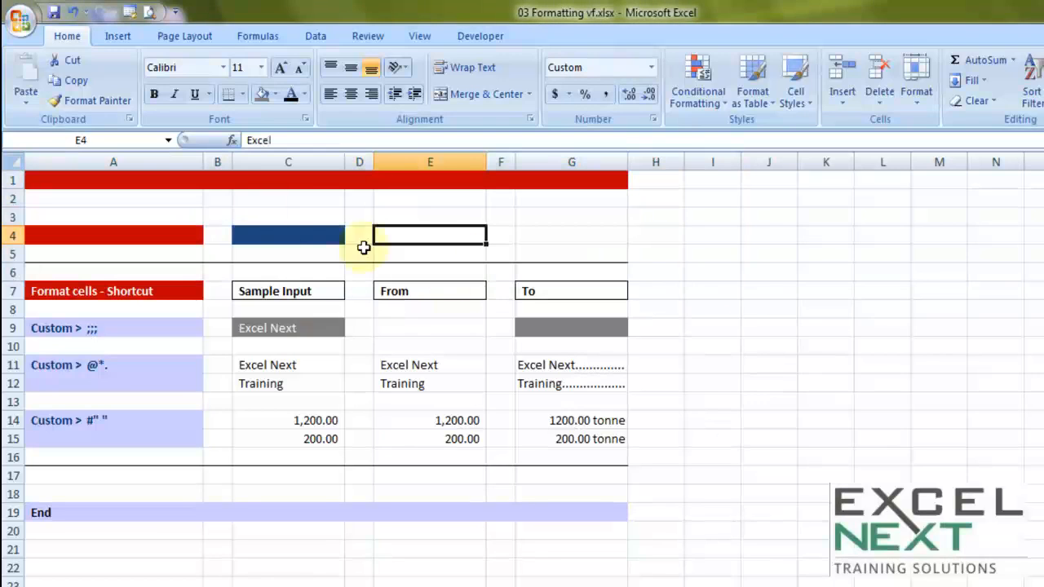
{"action": "double_click", "coordinate": [271, 234]}
{"action": "key", "text": "Escape"}
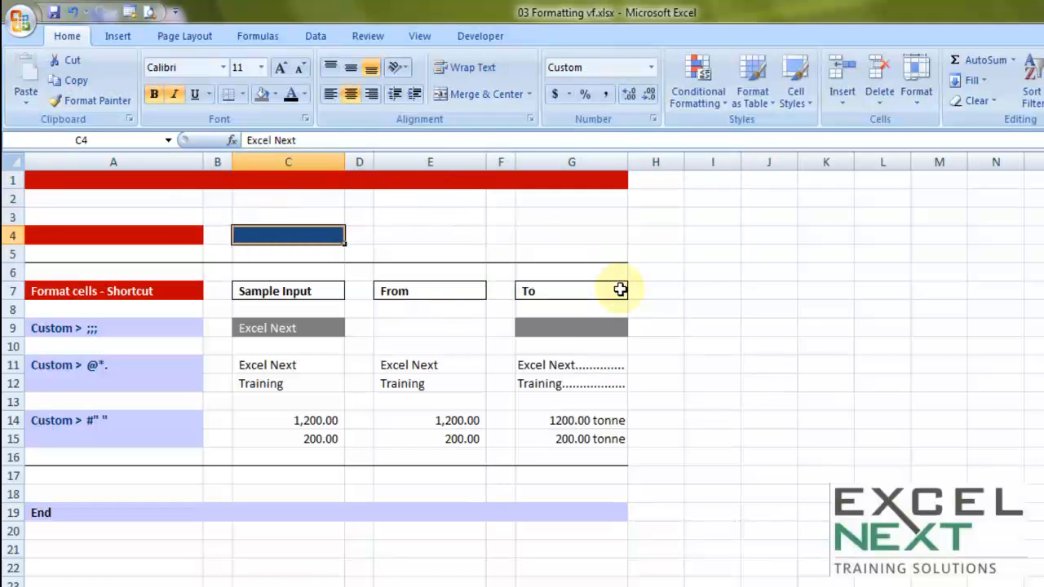
Step: Set the number format of the range A1:I6 to General
{"action": "left_click_drag", "start_coordinate": [694, 274], "coordinate": [6, 155]}
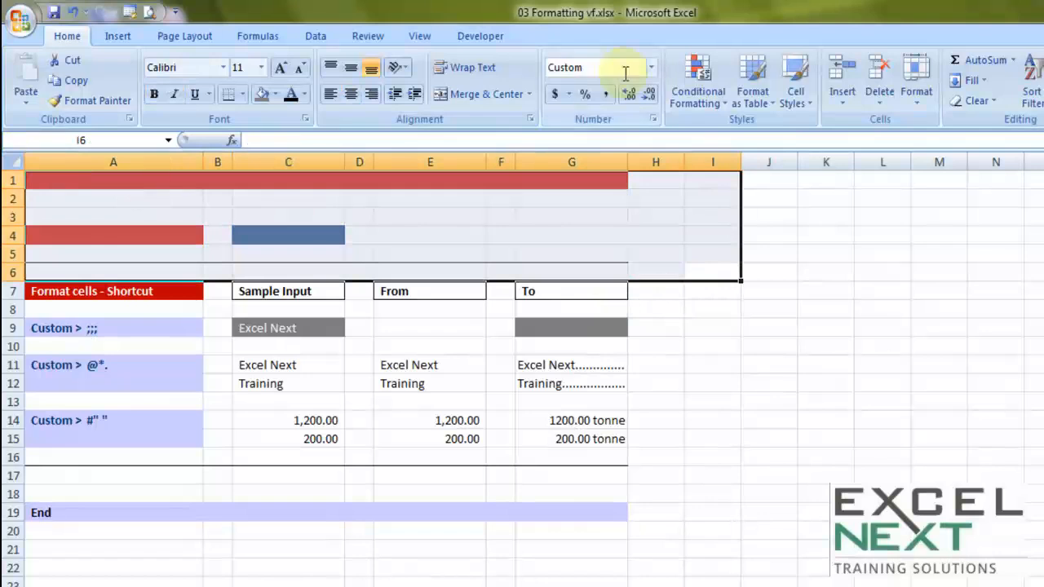
{"action": "left_click", "coordinate": [651, 67]}
{"action": "left_click", "coordinate": [601, 112]}
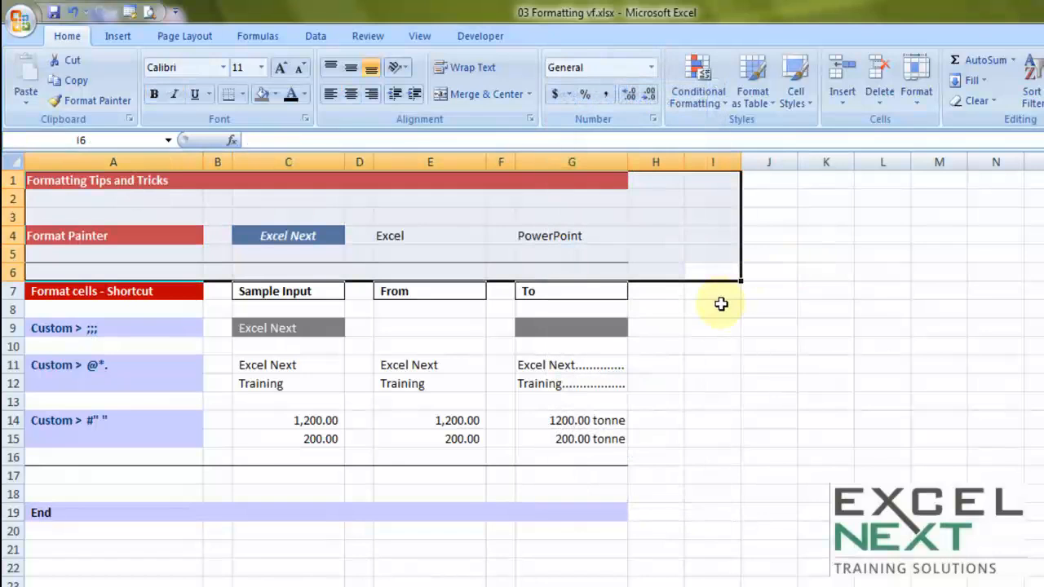
{"action": "left_click", "coordinate": [651, 70]}
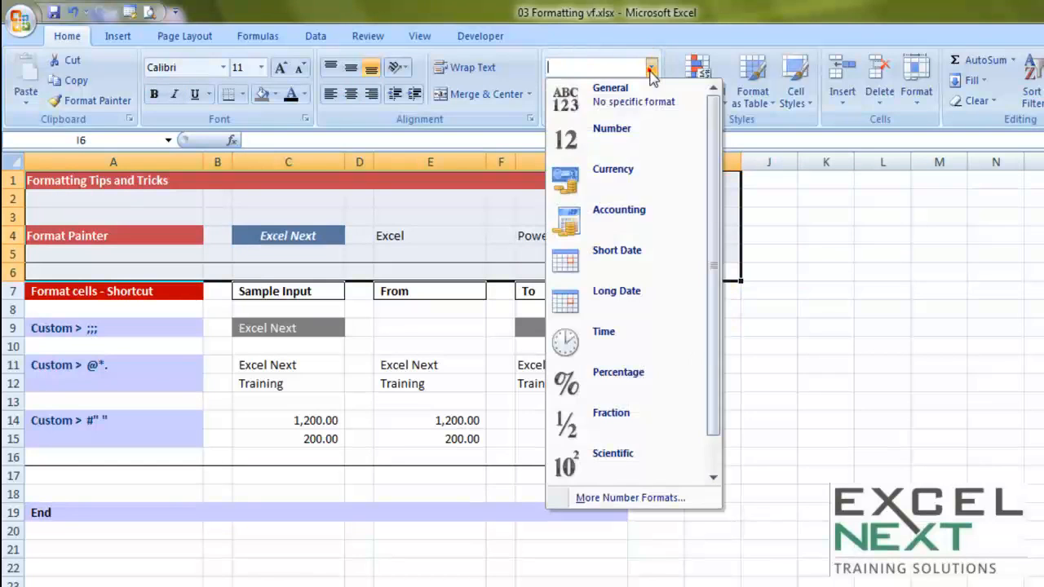
{"action": "left_click", "coordinate": [601, 103]}
Step: Examine the number format category of the range A1:I6 in Format Cells, and close the dialog without changes
{"action": "right_click", "coordinate": [517, 197]}
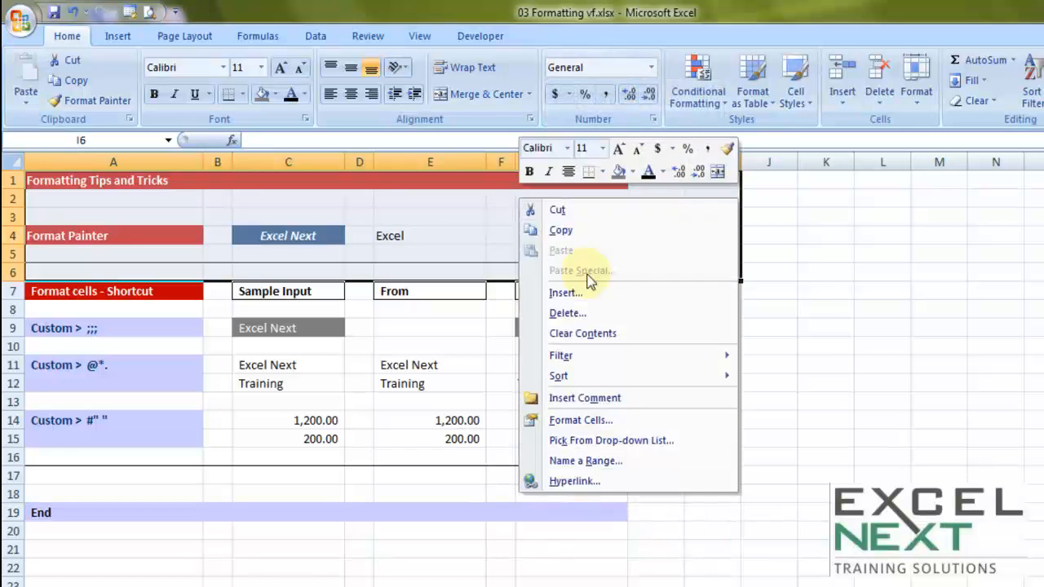
{"action": "left_click", "coordinate": [580, 419]}
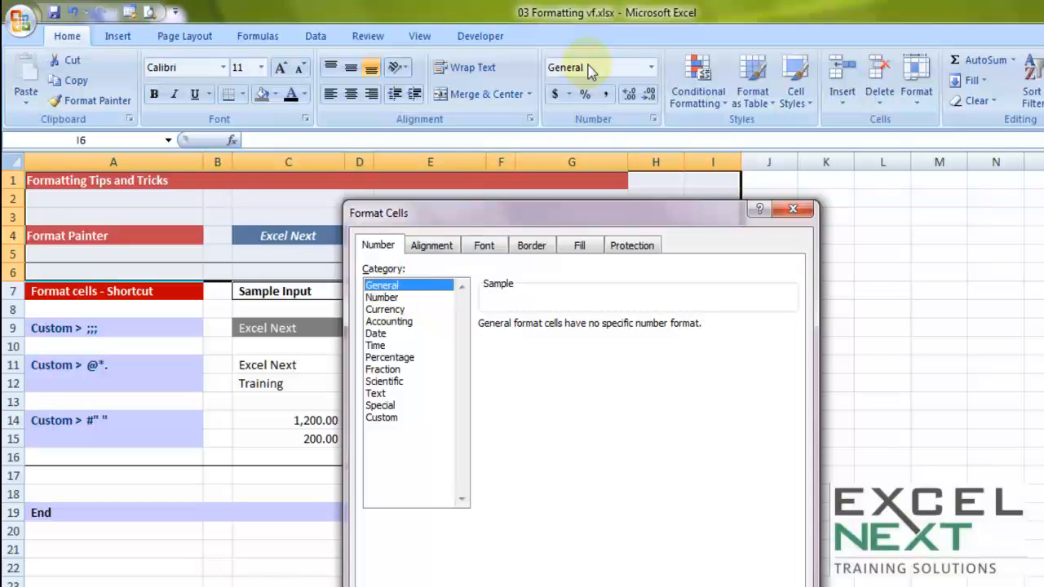
{"action": "key", "text": "Escape"}
{"action": "left_click", "coordinate": [757, 366]}
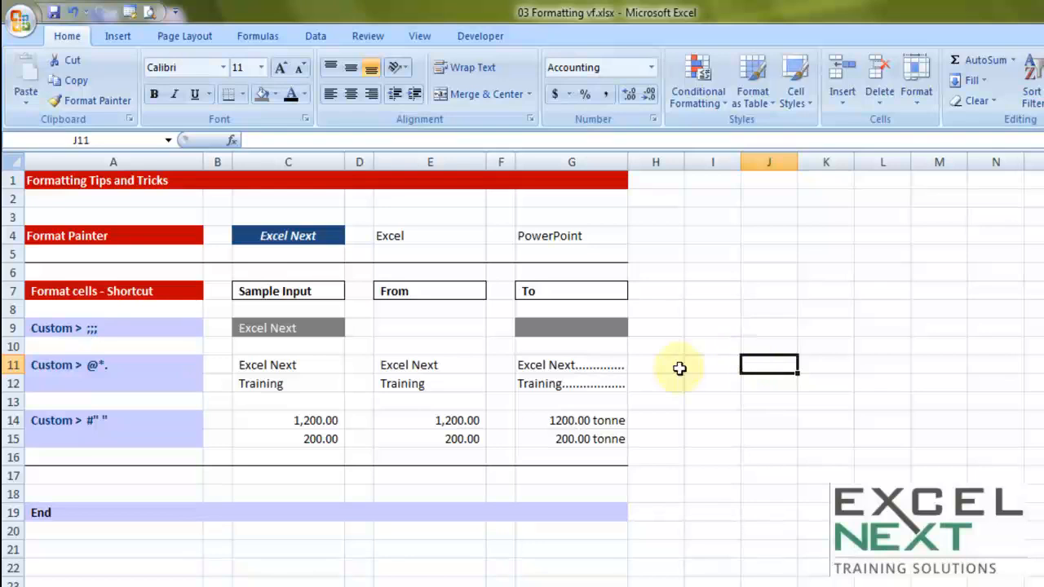
Step: Enter A in sample cell C11 and B in cell C12
{"action": "mouse_move", "coordinate": [291, 366]}
{"action": "left_mouse_down"}
{"action": "mouse_move", "coordinate": [294, 396]}
{"action": "mouse_move", "coordinate": [302, 366]}
{"action": "left_mouse_up"}
{"action": "type", "text": "A"}
{"action": "key", "text": "Return"}
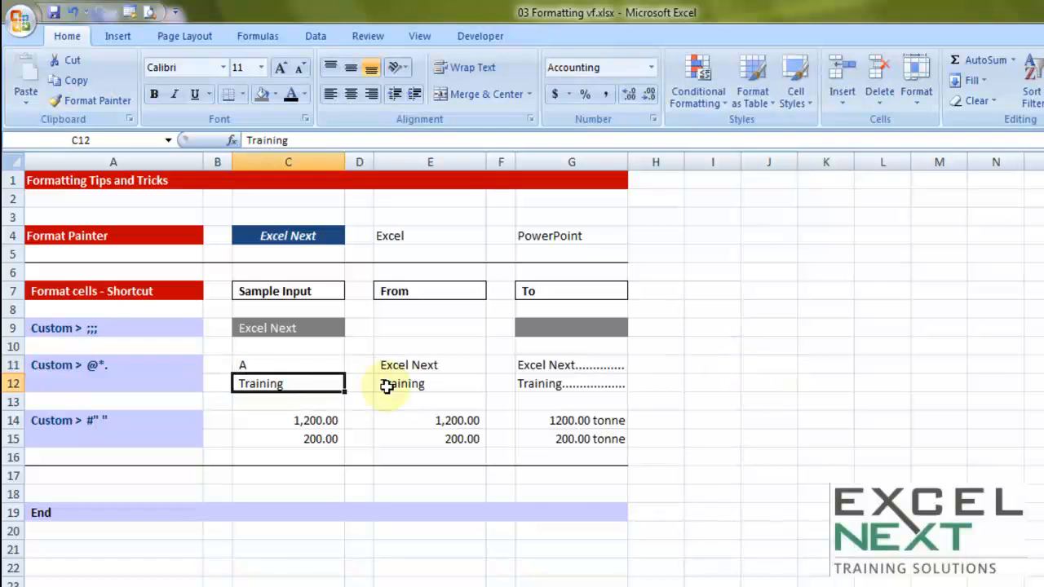
{"action": "type", "text": "B"}
{"action": "key", "text": "Tab"}
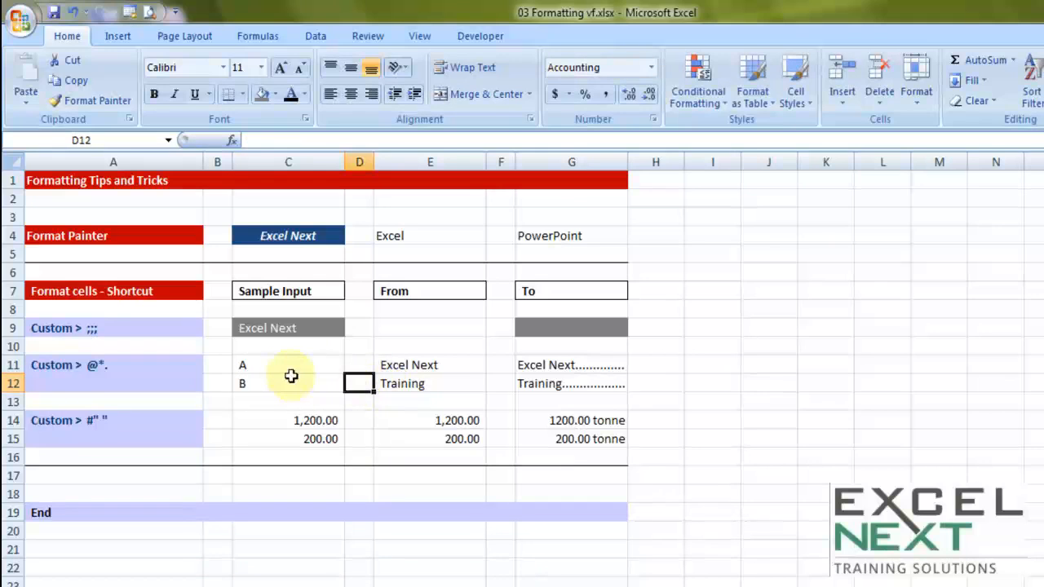
Step: Extend the entry in cell C11 with a space and a row of dots reaching the cell's right edge
{"action": "double_click", "coordinate": [264, 365]}
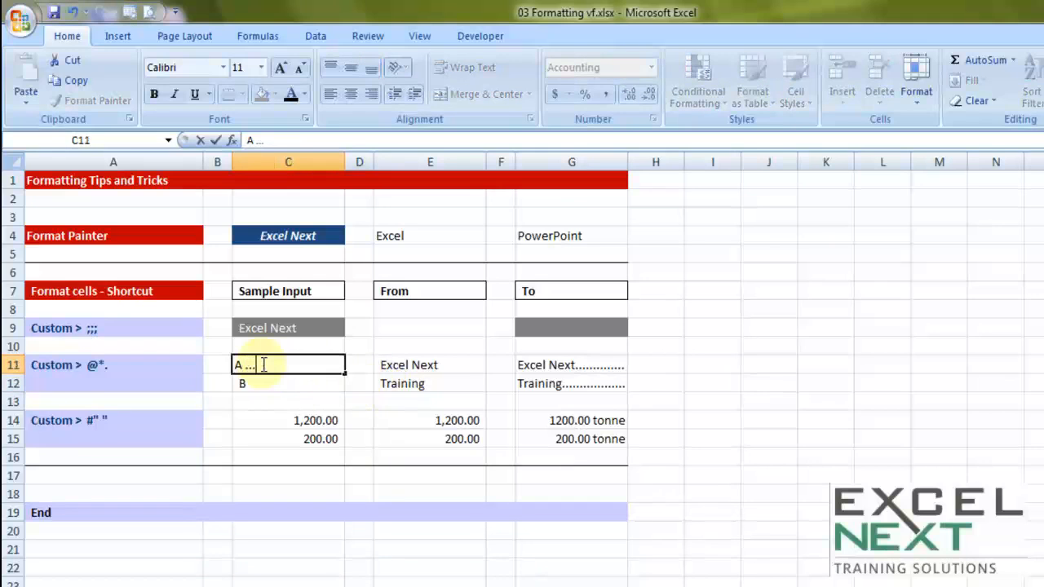
{"action": "type", "text": "................."}
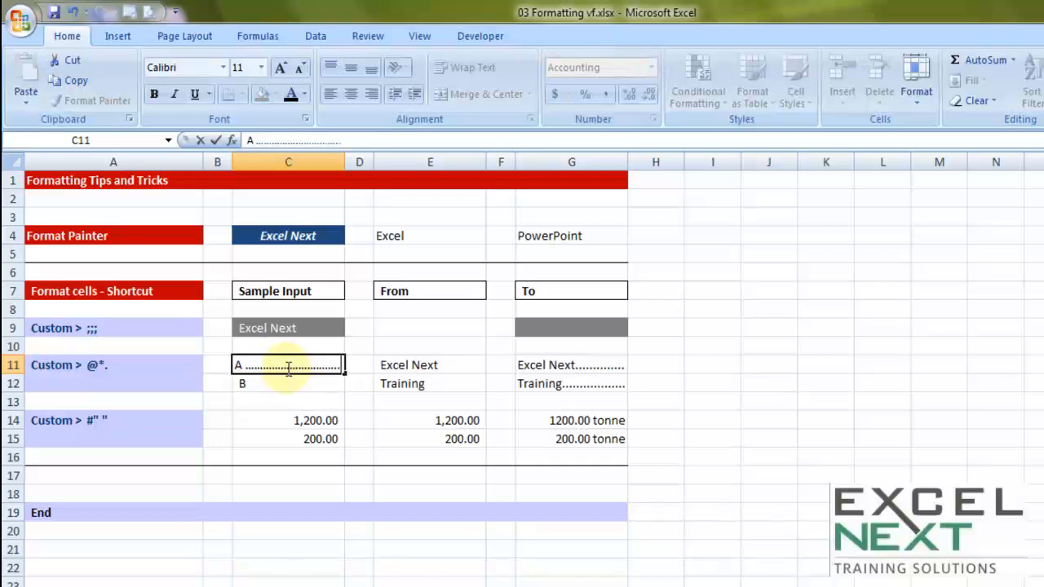
{"action": "key", "text": "Tab"}
Step: Replace the entry in cell C12 with Mumbai followed by a row of dots reaching the cell's right edge
{"action": "double_click", "coordinate": [261, 384]}
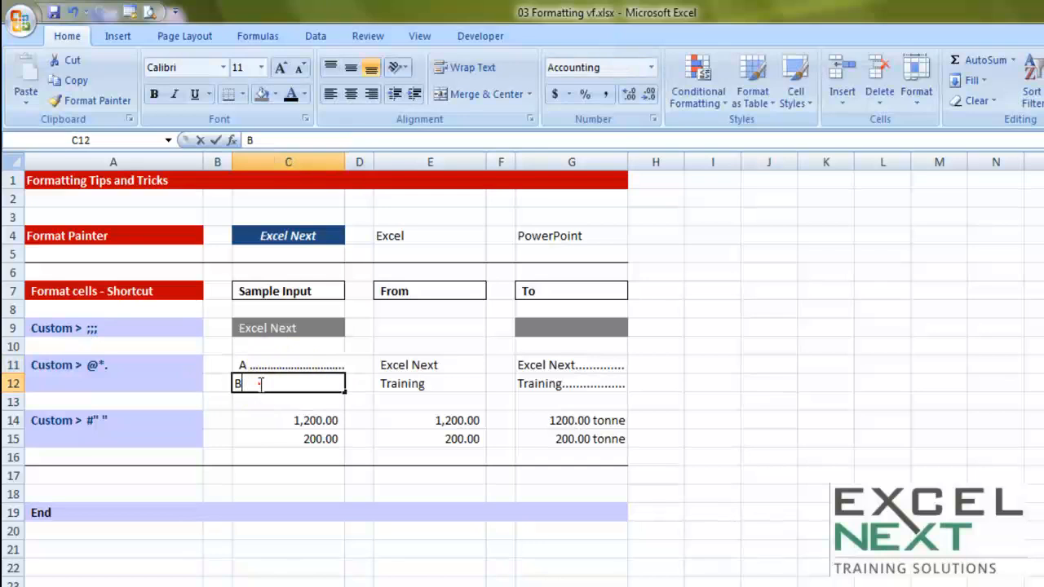
{"action": "type", "text": "Mumbai"}
{"action": "key", "text": "Tab"}
{"action": "left_click", "coordinate": [334, 379]}
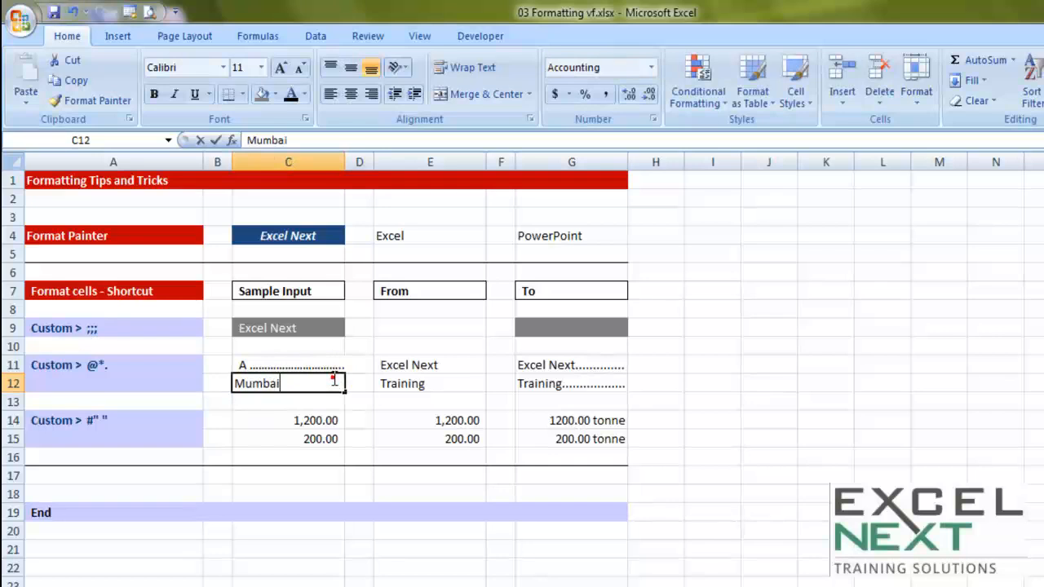
{"action": "double_click", "coordinate": [335, 379]}
{"action": "type", "text": "..............."}
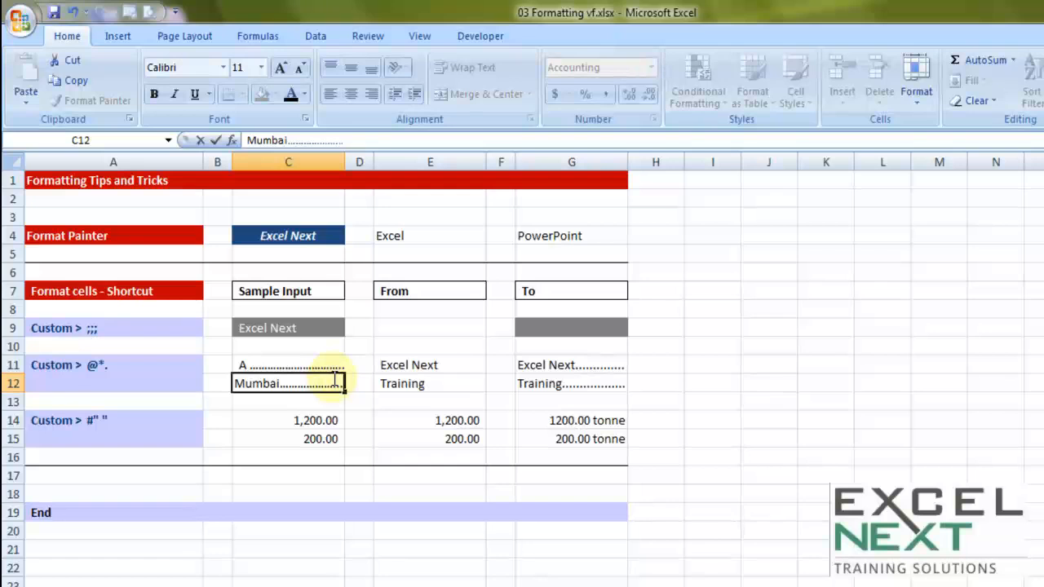
{"action": "left_click", "coordinate": [357, 419]}
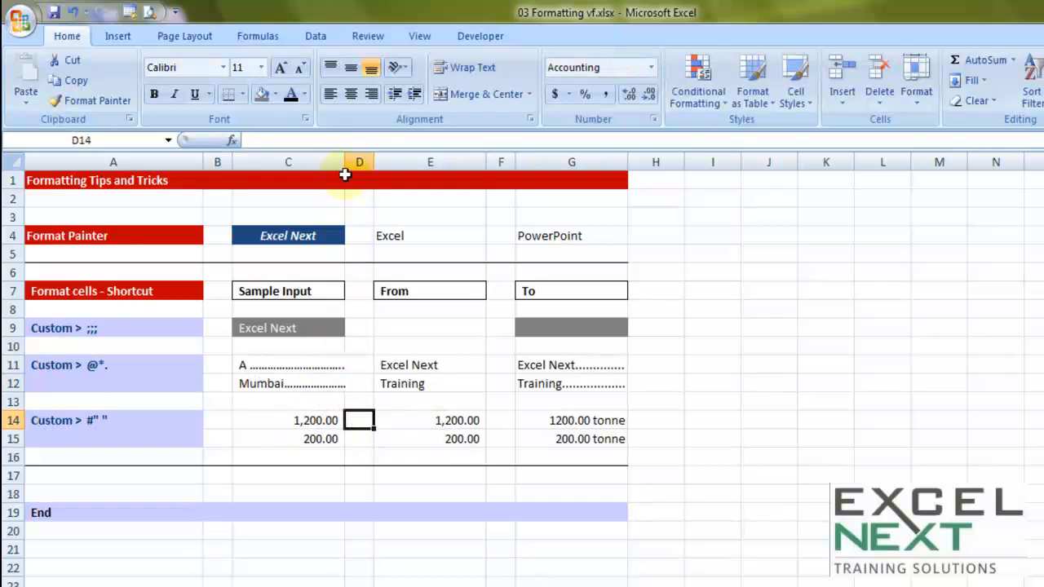
Step: Widen column C, and undo the widening together with the trial entries in cells C11 and C12
{"action": "left_click_drag", "start_coordinate": [344, 162], "coordinate": [379, 156]}
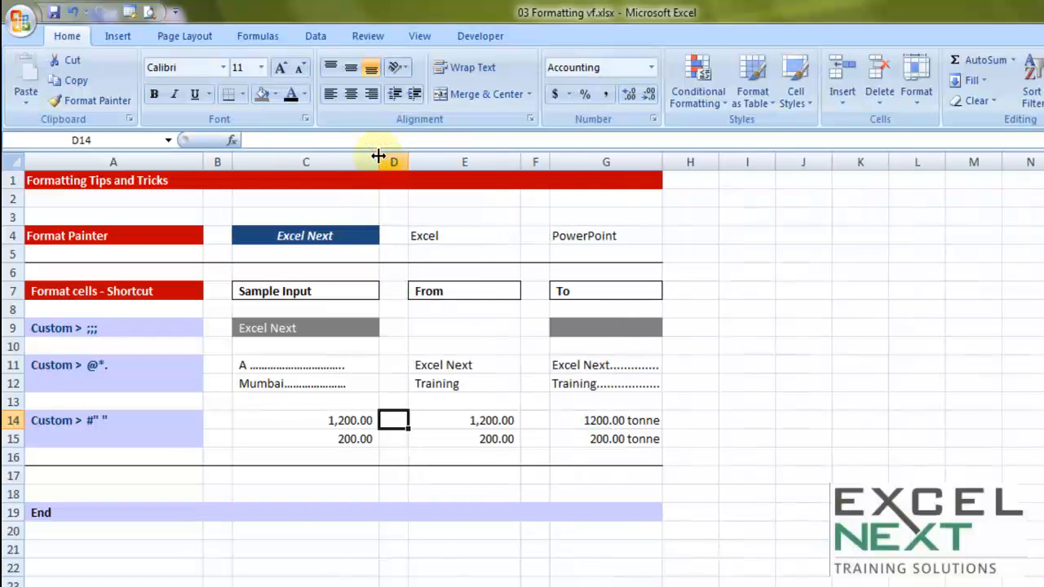
{"action": "key", "text": "ctrl+z"}
{"action": "key", "text": "ctrl+z"}
{"action": "type", "text": "B"}
{"action": "key", "text": "ctrl+z"}
{"action": "key", "text": "ctrl+z"}
{"action": "key", "text": "ctrl+z"}
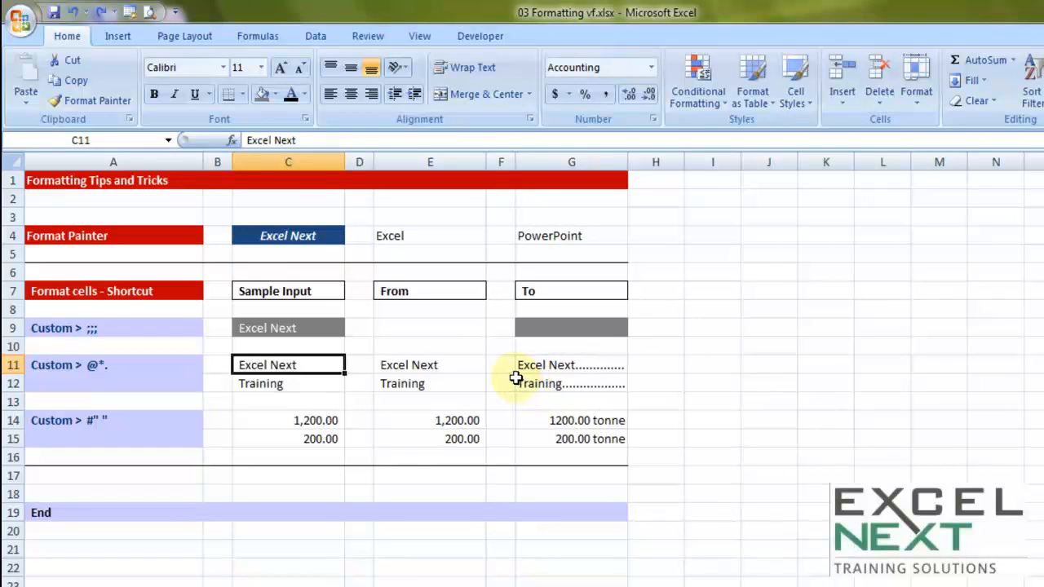
Step: Apply the custom number format @*. to sample cells C11:C12
{"action": "left_click_drag", "start_coordinate": [309, 366], "coordinate": [309, 383]}
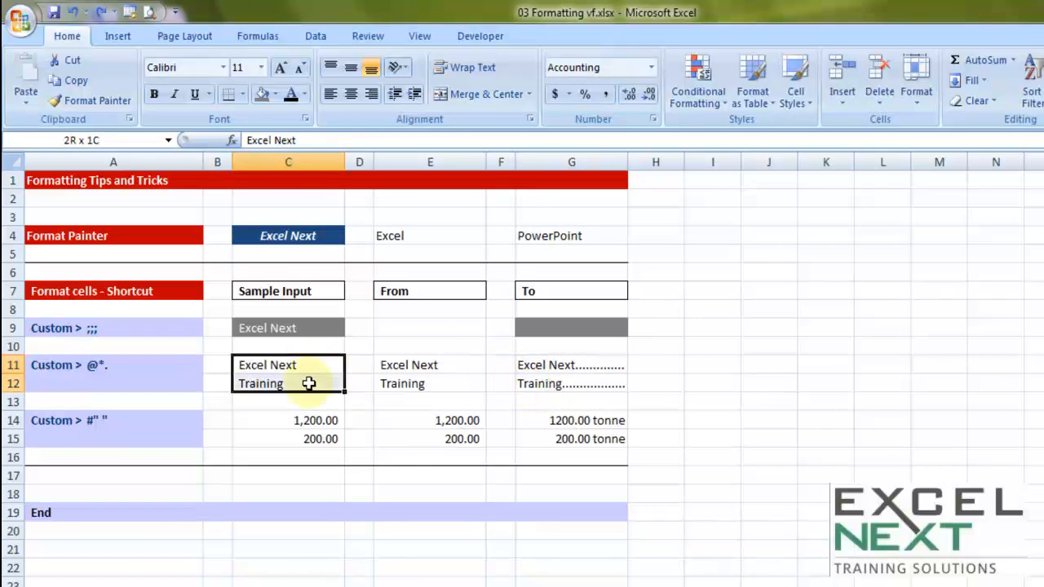
{"action": "right_click", "coordinate": [309, 383]}
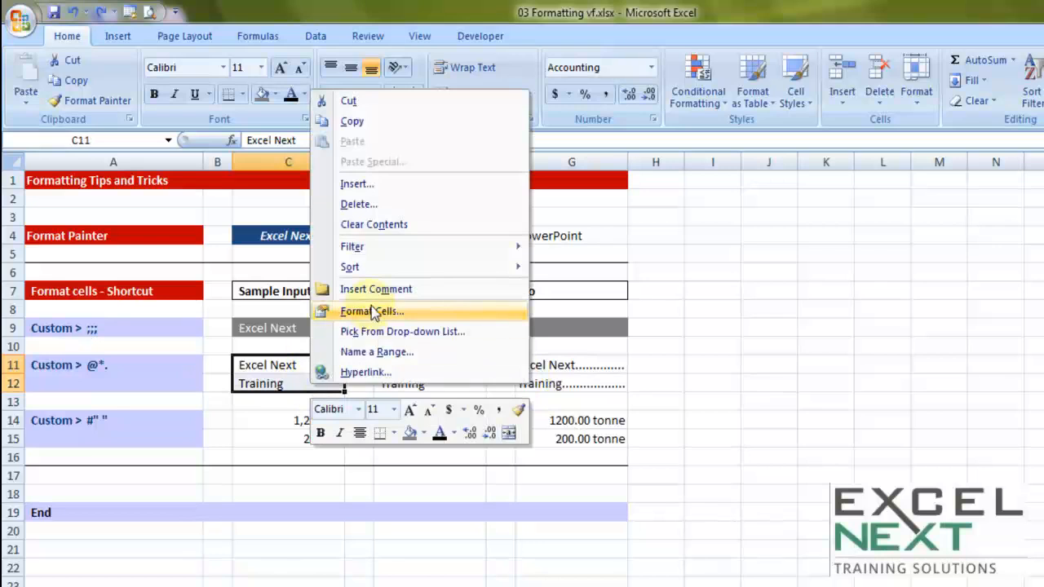
{"action": "left_click", "coordinate": [367, 311]}
{"action": "left_click_drag", "start_coordinate": [324, 135], "coordinate": [672, 93]}
{"action": "left_click", "coordinate": [520, 285]}
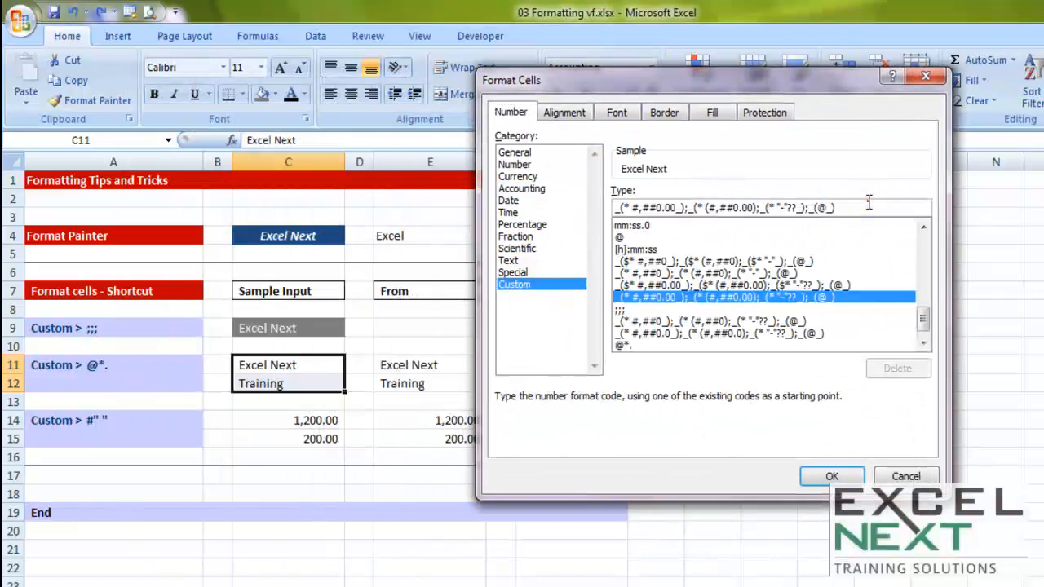
{"action": "left_click_drag", "start_coordinate": [869, 204], "coordinate": [601, 192]}
{"action": "key", "text": "Delete"}
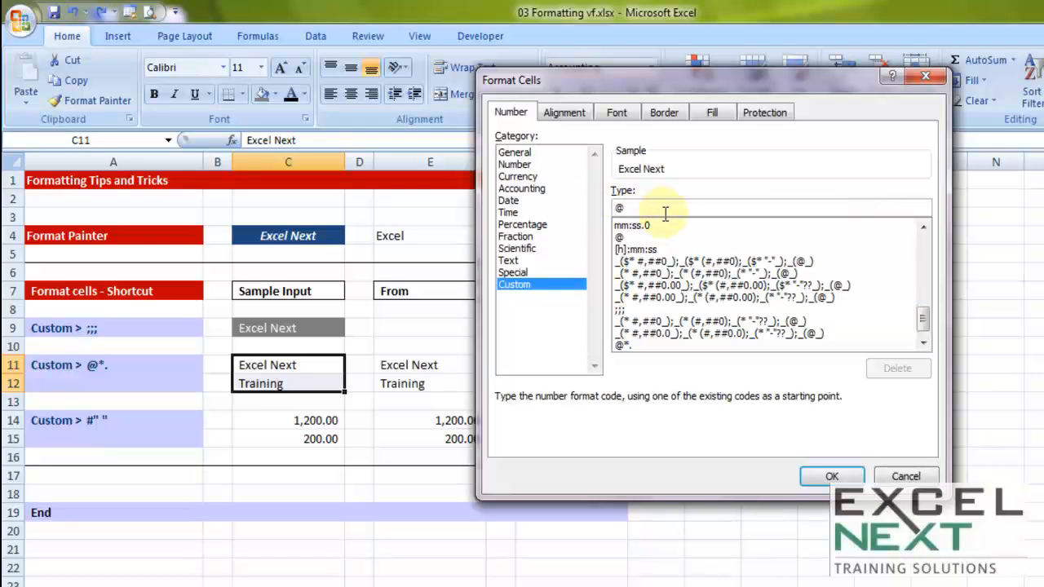
{"action": "type", "text": "@*."}
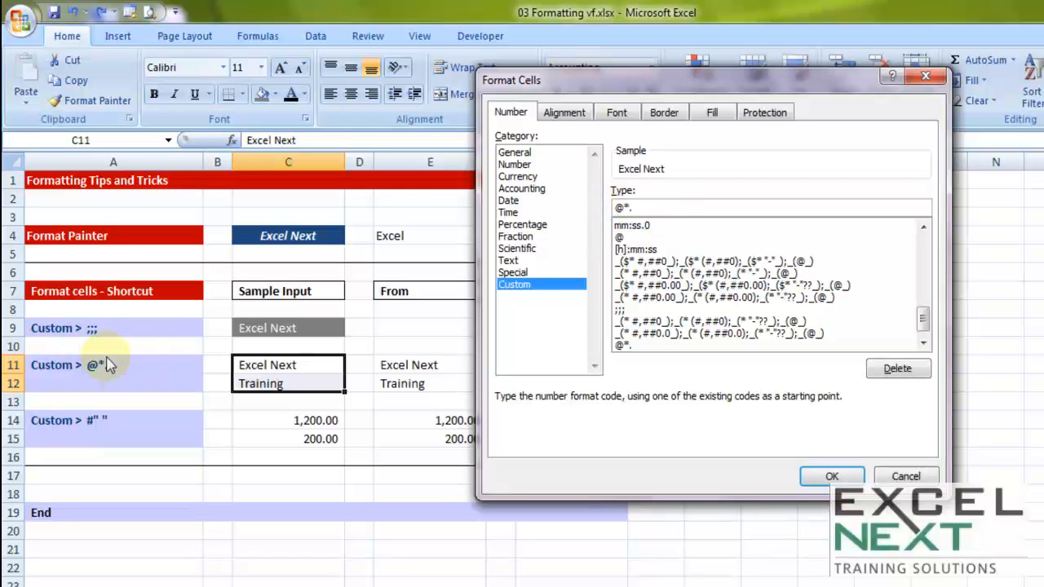
{"action": "left_click", "coordinate": [822, 477]}
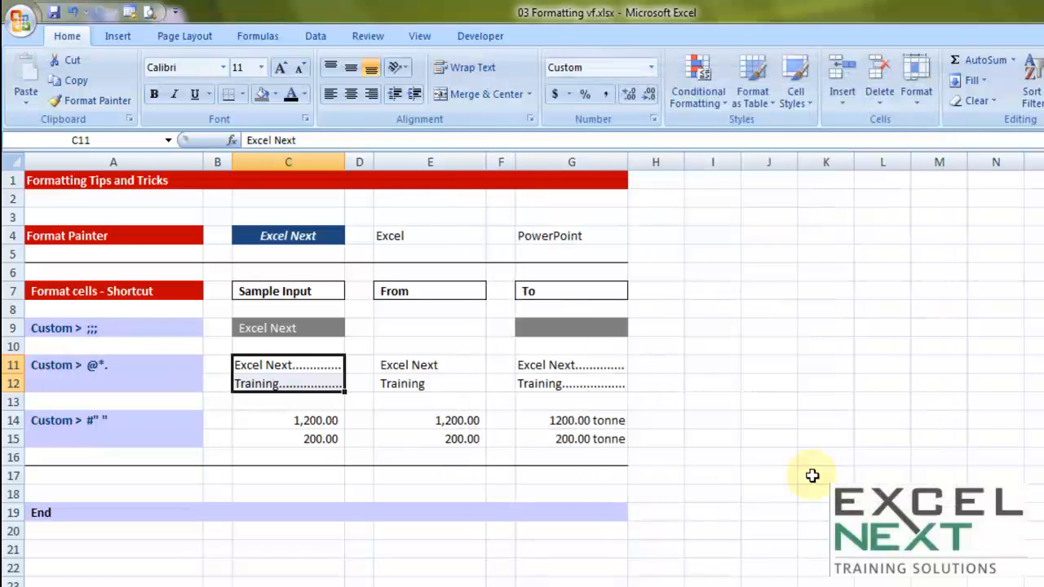
Step: Narrow column C slightly and replace the entry in cell C11 with E
{"action": "mouse_move", "coordinate": [342, 163]}
{"action": "left_mouse_down"}
{"action": "mouse_move", "coordinate": [502, 163]}
{"action": "mouse_move", "coordinate": [326, 164]}
{"action": "left_mouse_up"}
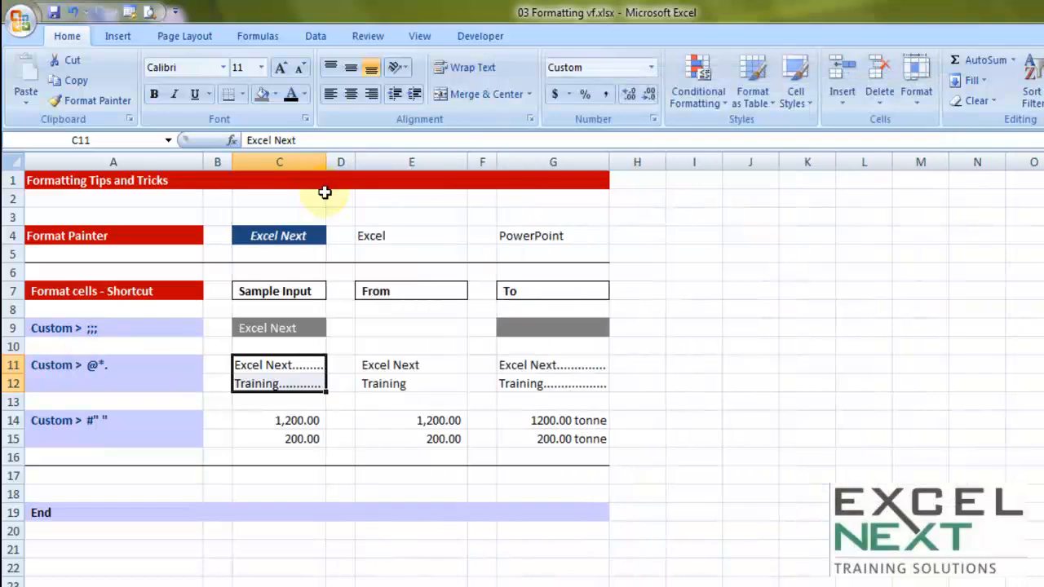
{"action": "double_click", "coordinate": [292, 365]}
{"action": "left_click_drag", "start_coordinate": [295, 365], "coordinate": [234, 365]}
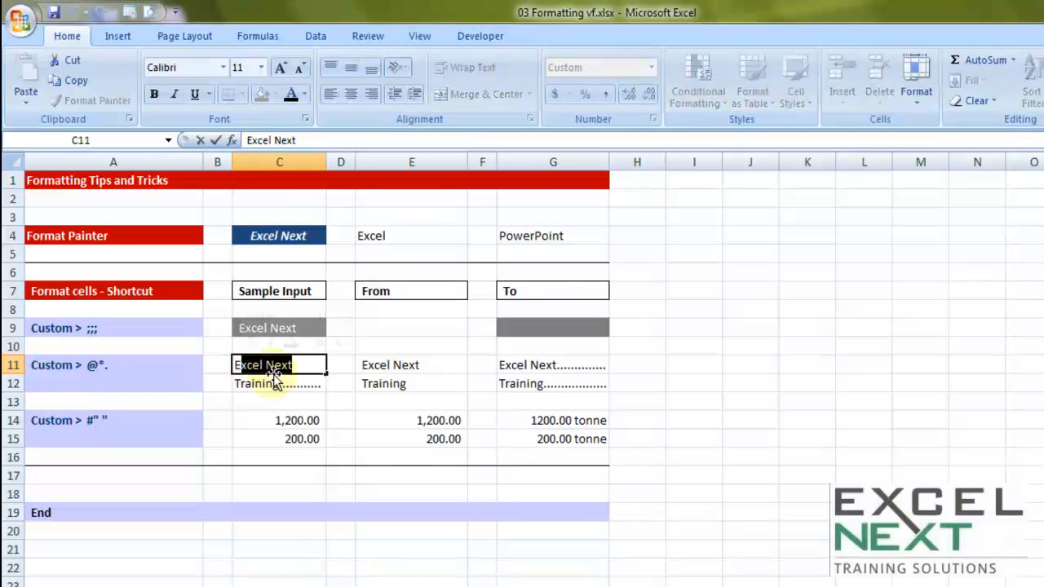
{"action": "key", "text": "BackSpace"}
{"action": "type", "text": "E"}
{"action": "left_click", "coordinate": [432, 512]}
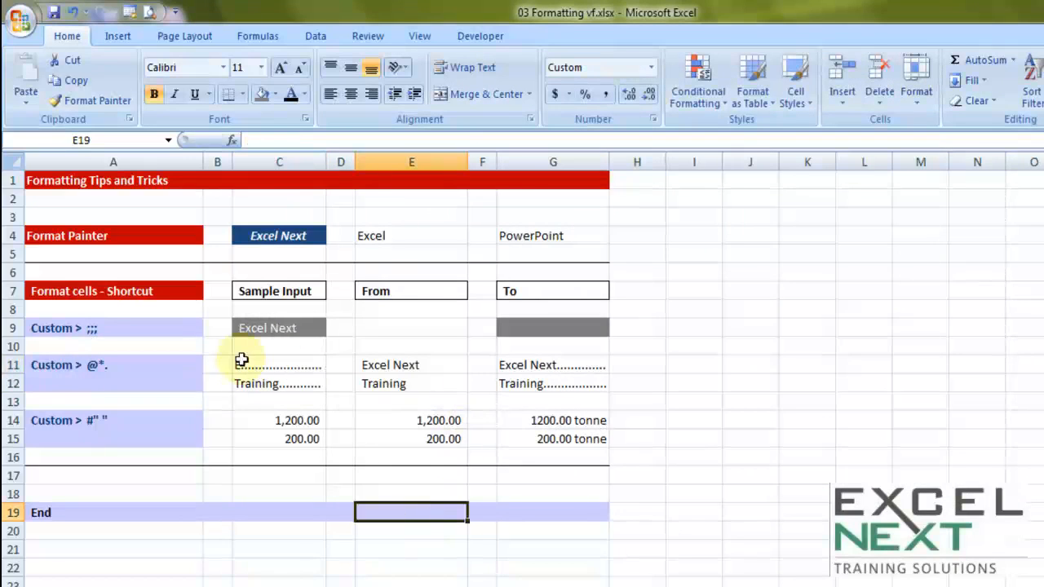
Step: Enter 2 in cell D11 and 3 in cell D12, and give both cells the General number format
{"action": "left_click", "coordinate": [291, 365]}
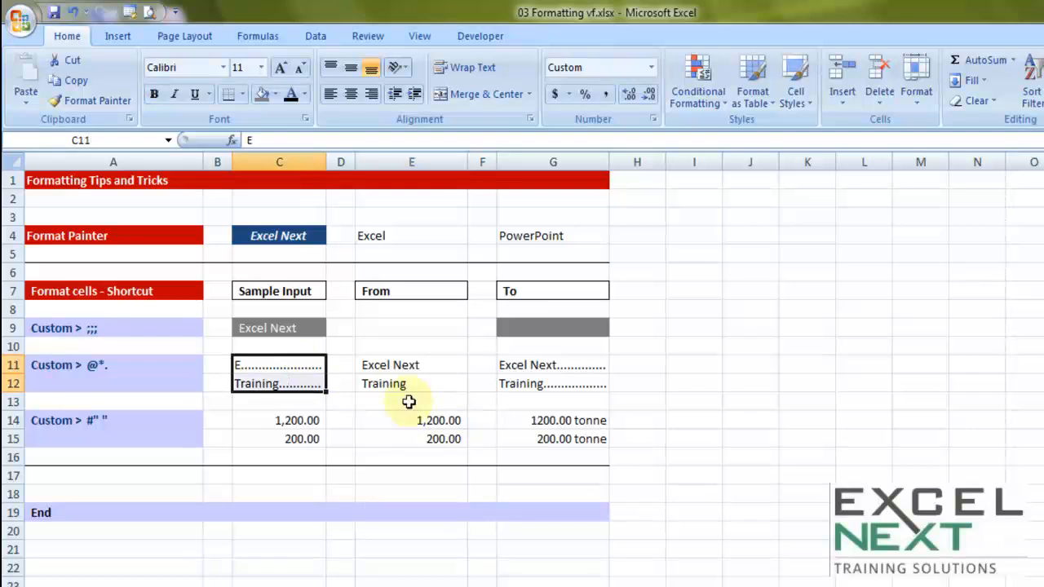
{"action": "left_click", "coordinate": [338, 368]}
{"action": "type", "text": "2"}
{"action": "left_click", "coordinate": [341, 380]}
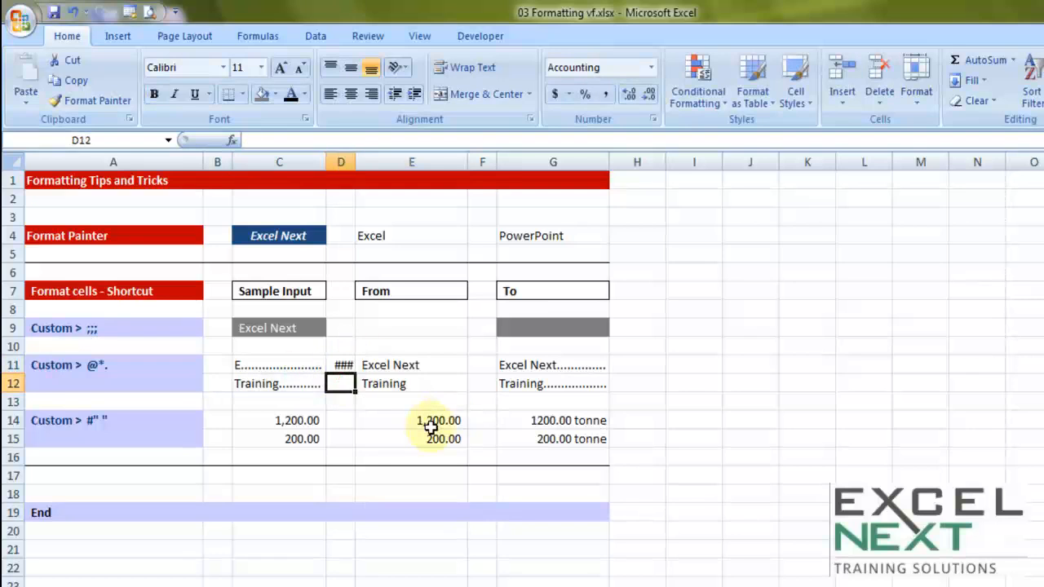
{"action": "type", "text": "3"}
{"action": "left_click", "coordinate": [448, 454]}
{"action": "left_click_drag", "start_coordinate": [346, 367], "coordinate": [345, 381]}
{"action": "left_click", "coordinate": [650, 67]}
{"action": "left_click", "coordinate": [613, 94]}
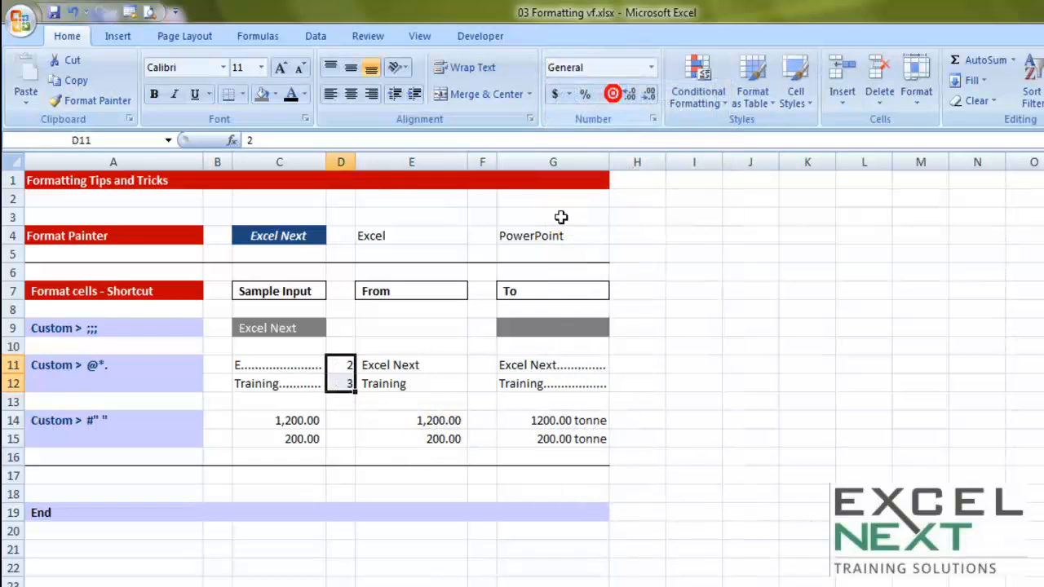
Step: Examine the stored entries of cells C11 and C12 and the format code written in cell A11
{"action": "left_click", "coordinate": [282, 365]}
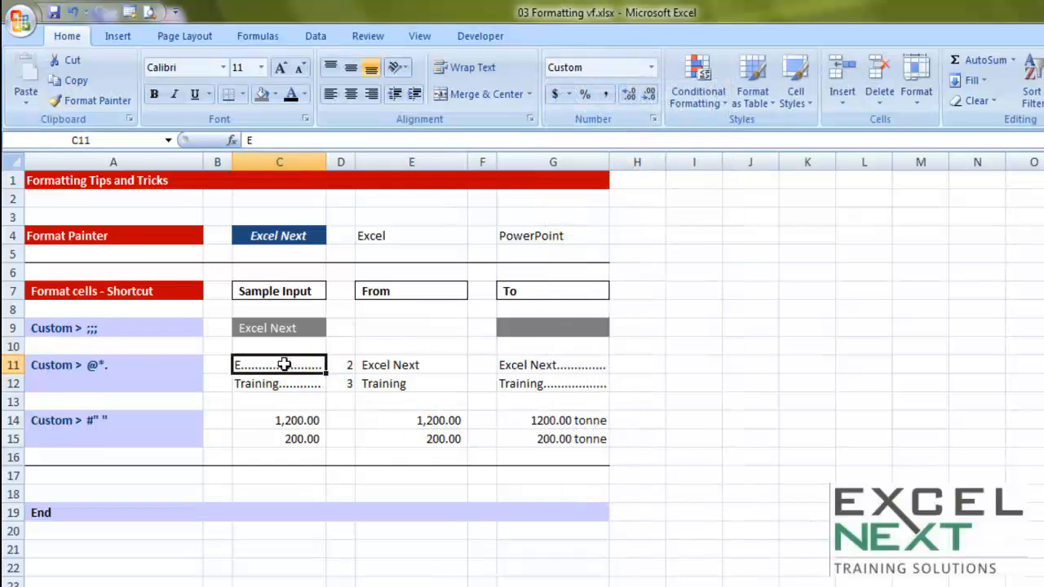
{"action": "left_click", "coordinate": [256, 395]}
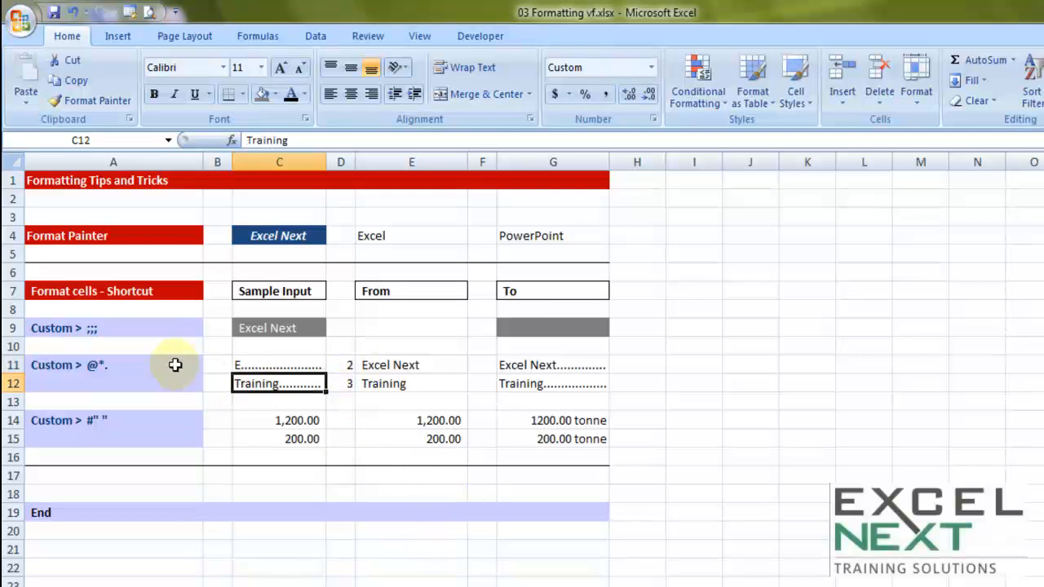
{"action": "double_click", "coordinate": [111, 368]}
{"action": "left_click_drag", "start_coordinate": [88, 365], "coordinate": [114, 365]}
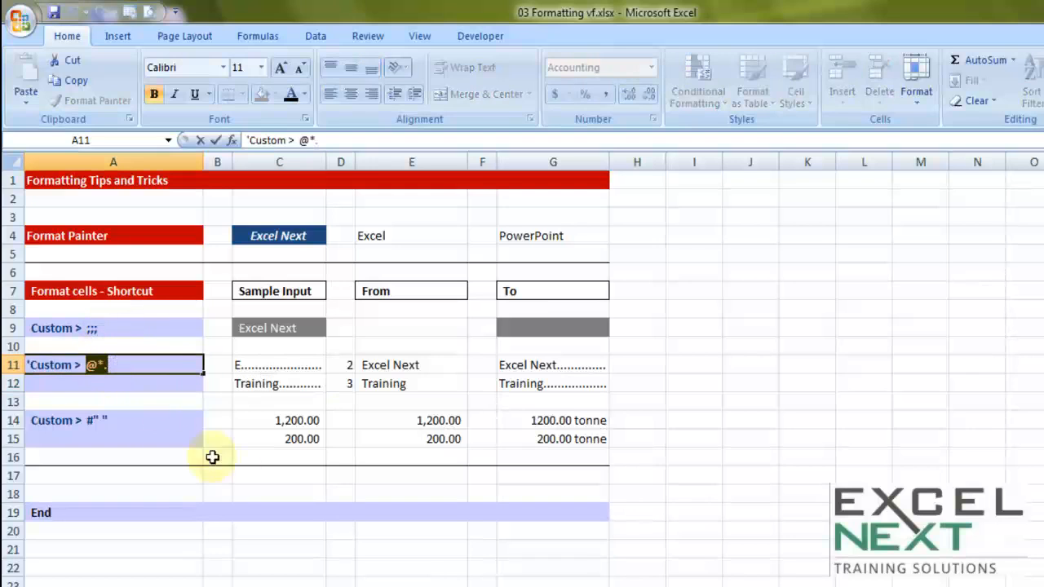
{"action": "left_click", "coordinate": [323, 492]}
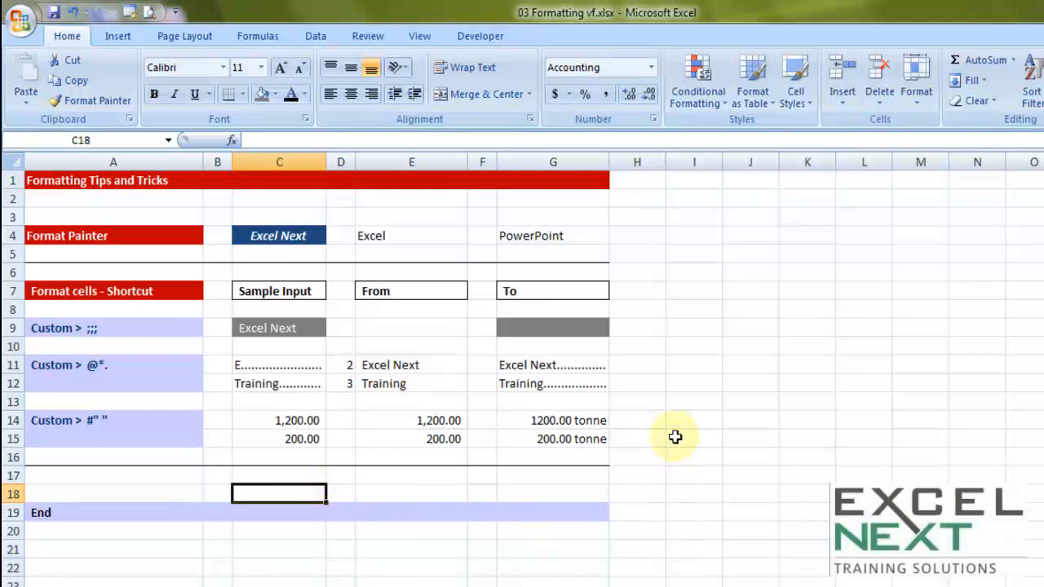
Step: Enter 1200 tonne in cell I14 and 200 tonne in cell I15, and widen column I to fit them
{"action": "left_click", "coordinate": [694, 420]}
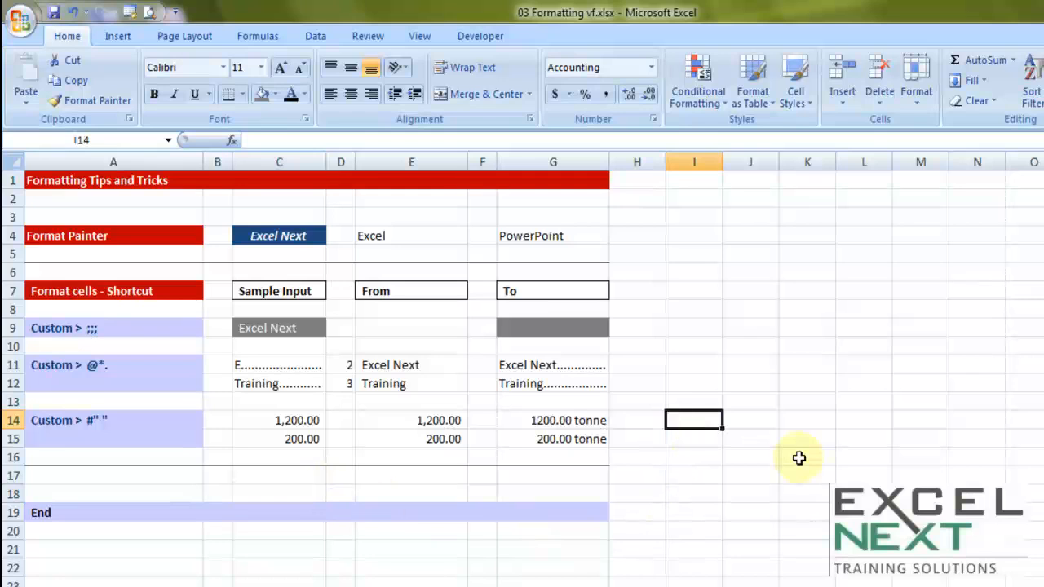
{"action": "type", "text": "12"}
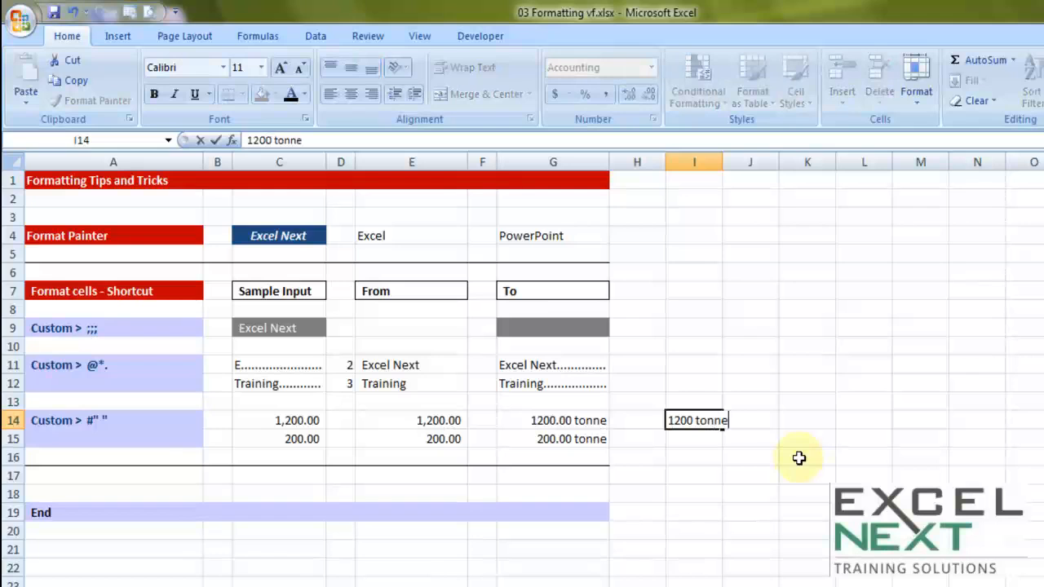
{"action": "type", "text": "00 tonne"}
{"action": "left_click", "coordinate": [699, 439]}
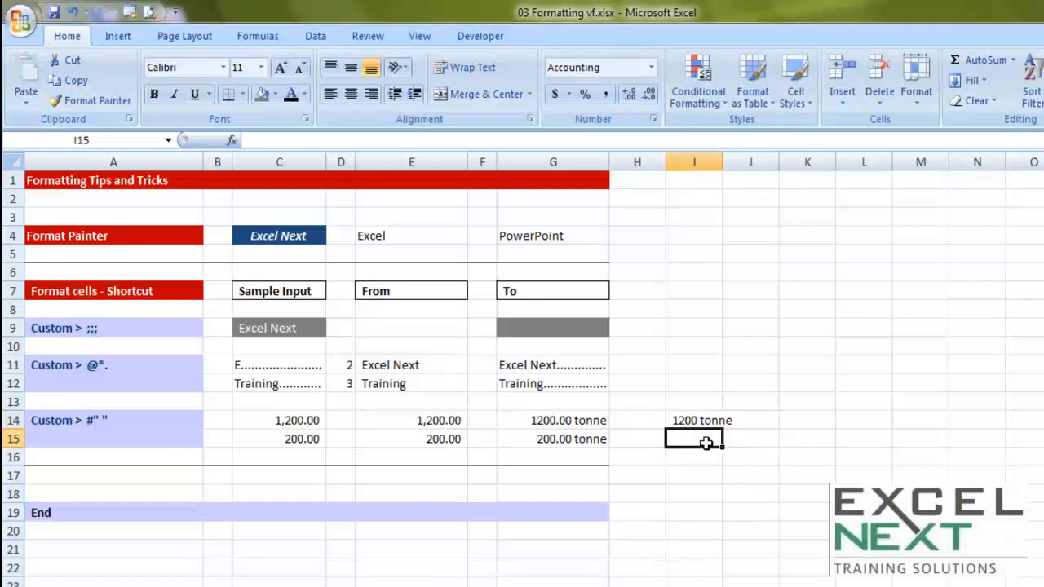
{"action": "type", "text": "200"}
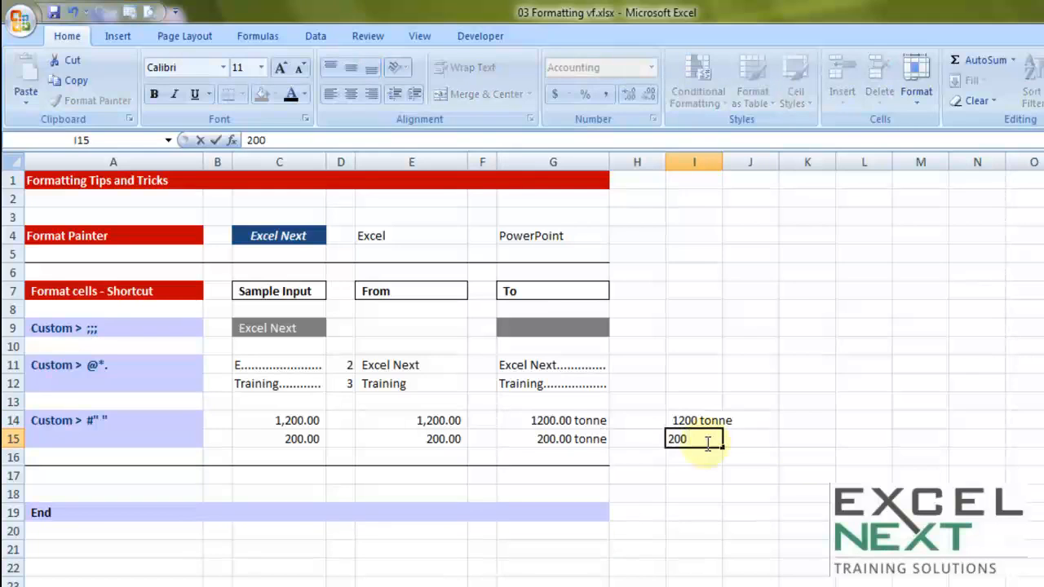
{"action": "type", "text": " tonne"}
{"action": "key", "text": "Tab"}
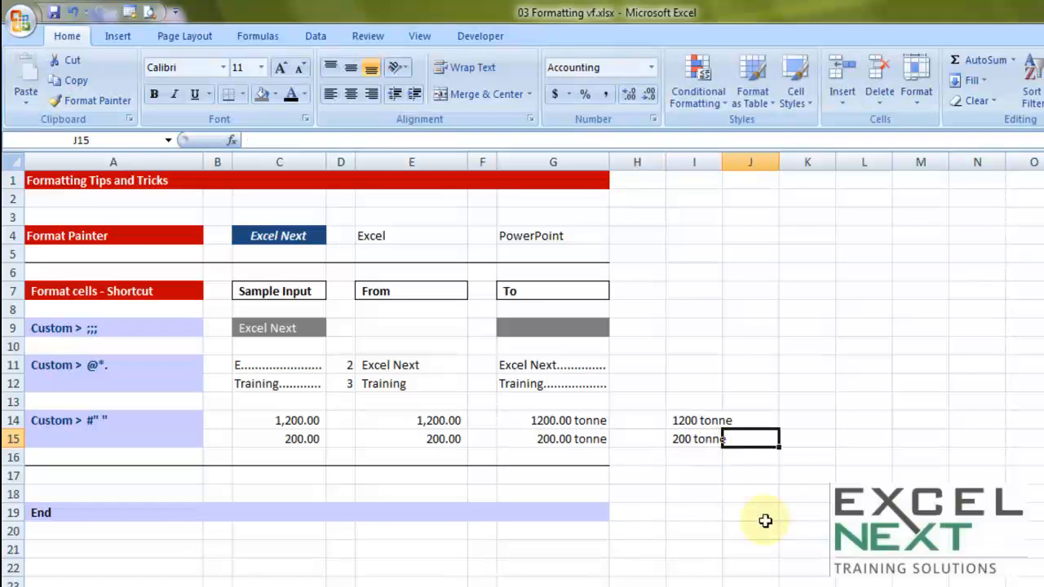
{"action": "left_click_drag", "start_coordinate": [722, 162], "coordinate": [750, 161]}
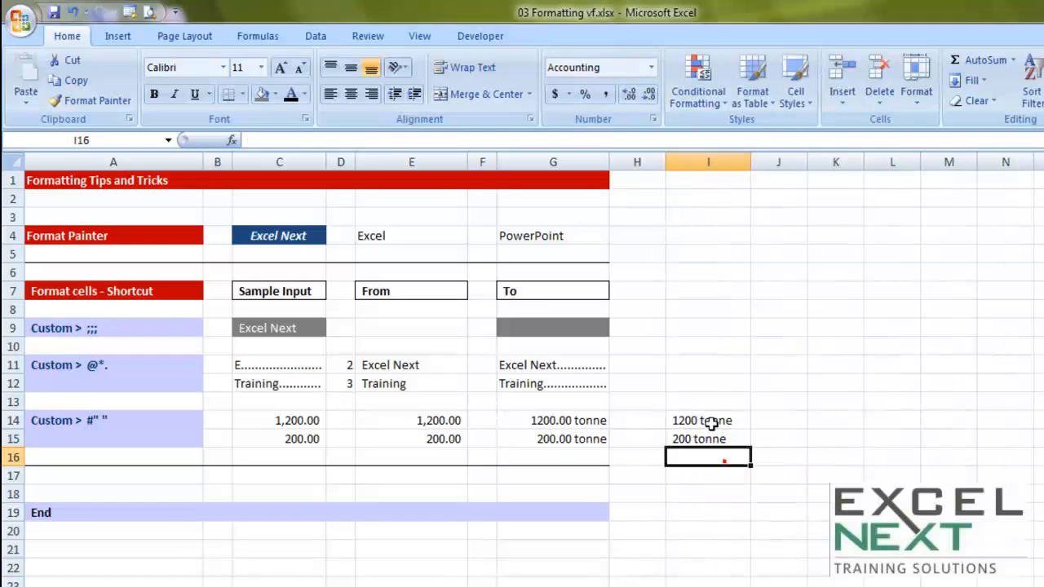
Step: Total the two tonne entries in cell I16 with the formula =SUM(I14:I15)
{"action": "left_click_drag", "start_coordinate": [706, 420], "coordinate": [706, 439]}
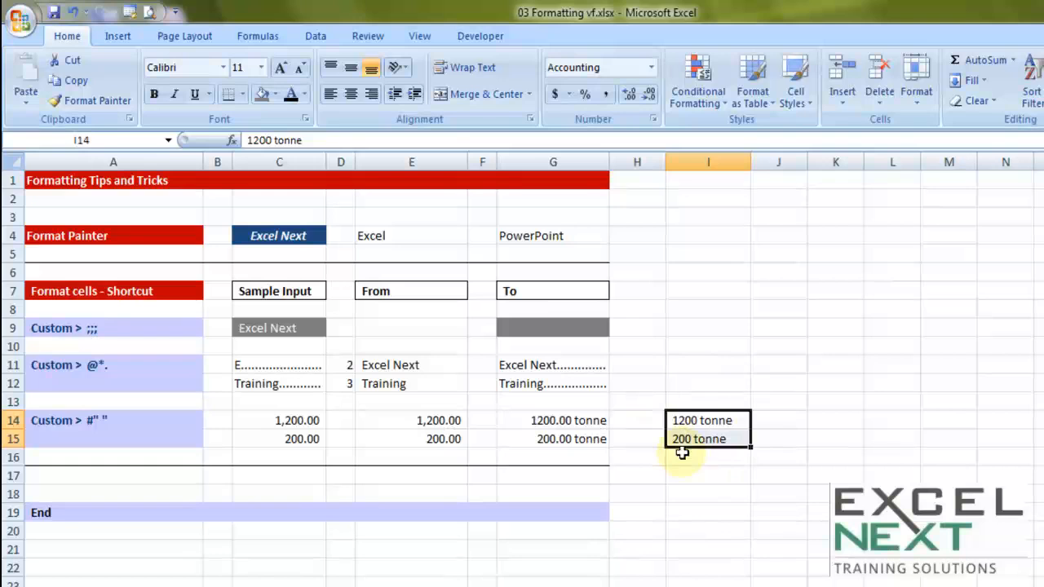
{"action": "left_click", "coordinate": [729, 455]}
{"action": "type", "text": "=sy"}
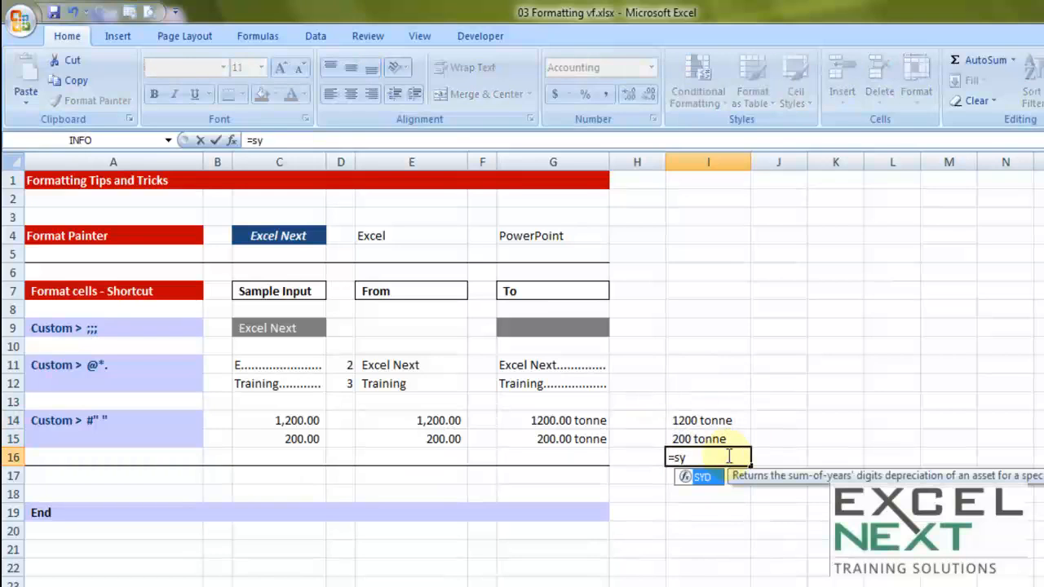
{"action": "key", "text": "BackSpace"}
{"action": "type", "text": "um("}
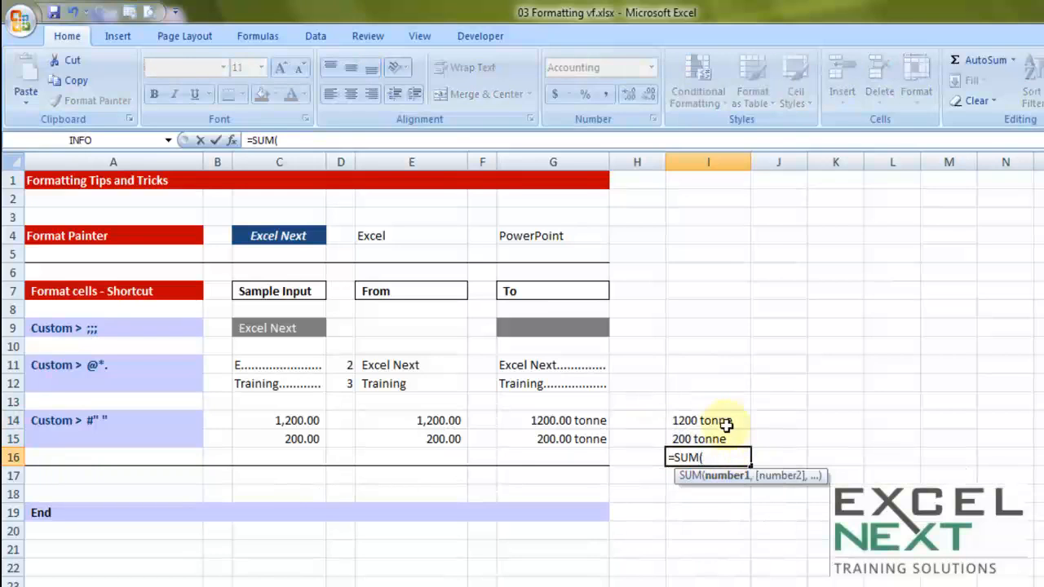
{"action": "left_click_drag", "start_coordinate": [728, 422], "coordinate": [725, 438]}
{"action": "type", "text": ")"}
{"action": "key", "text": "Return"}
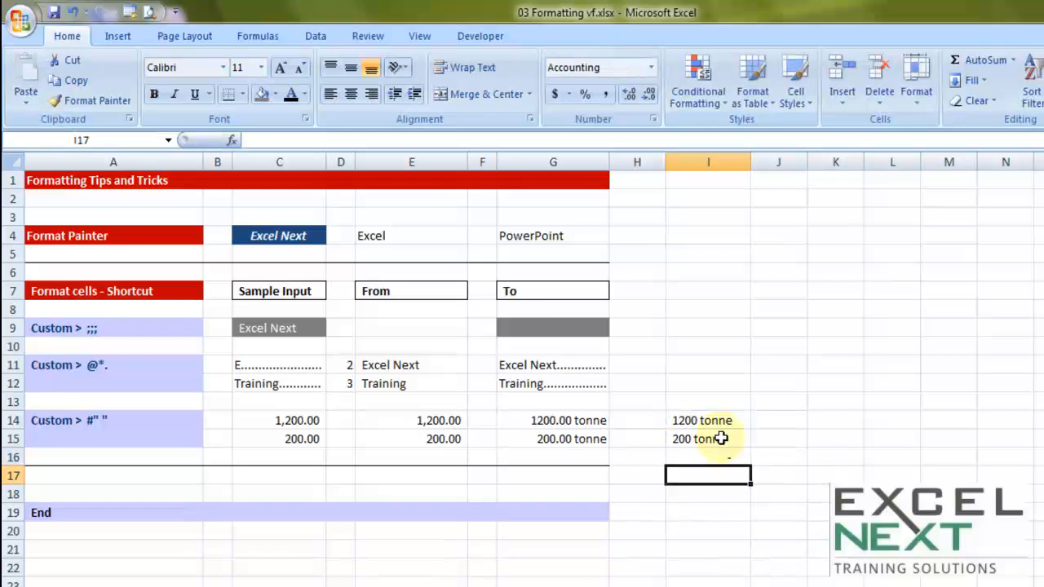
{"action": "left_click", "coordinate": [734, 462]}
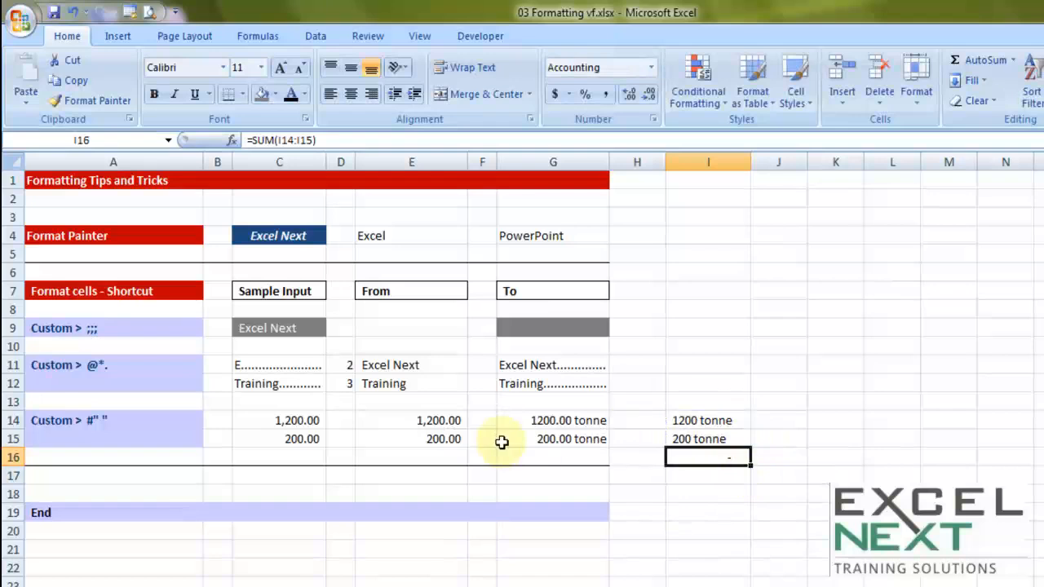
{"action": "left_click_drag", "start_coordinate": [713, 421], "coordinate": [704, 450]}
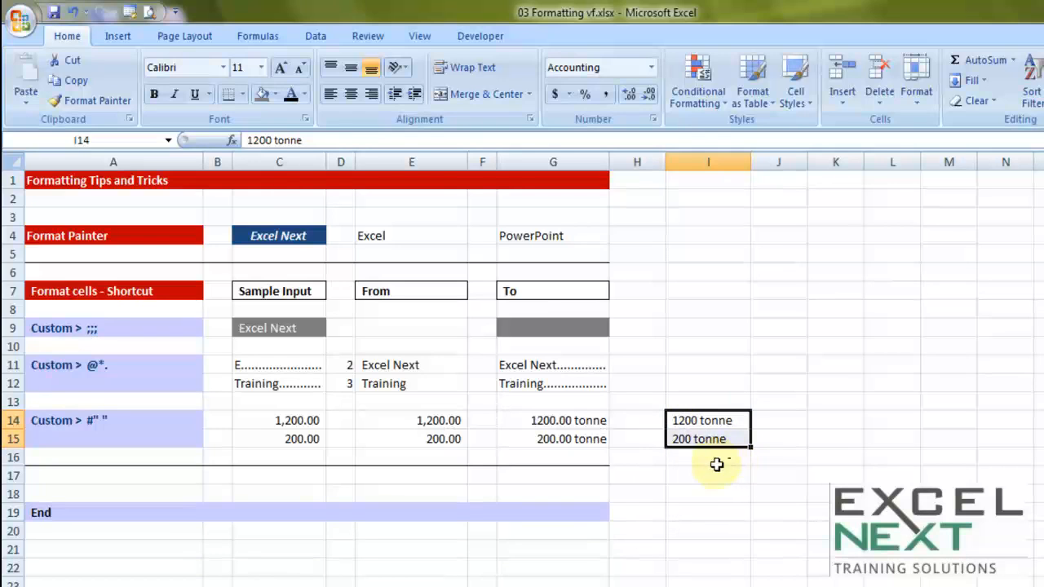
Step: Try to append tonne to the accounting format code of cells C14:C15 in a custom number format
{"action": "left_click_drag", "start_coordinate": [280, 418], "coordinate": [283, 435]}
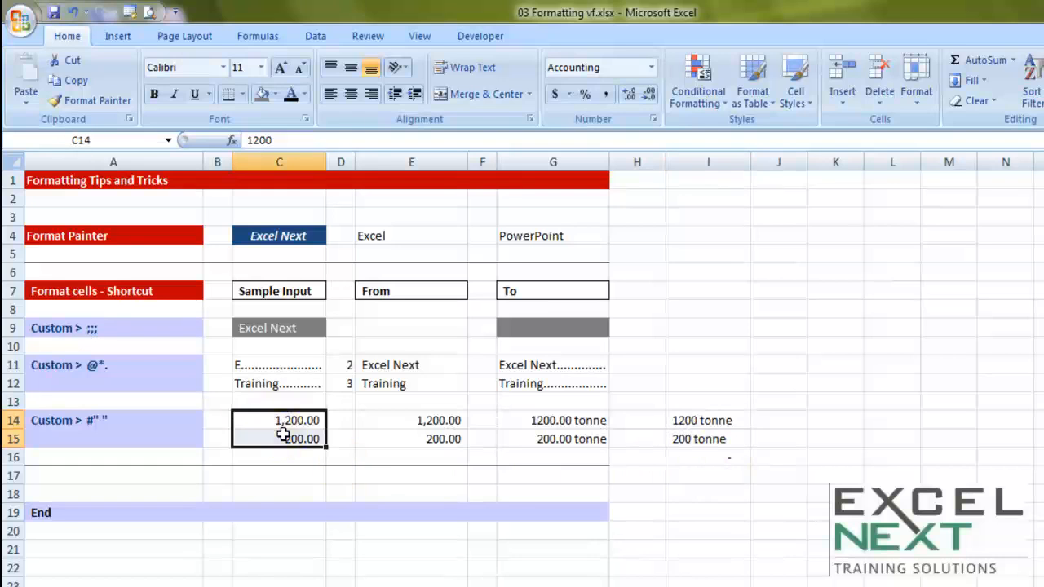
{"action": "right_click", "coordinate": [283, 435]}
{"action": "left_click", "coordinate": [342, 364]}
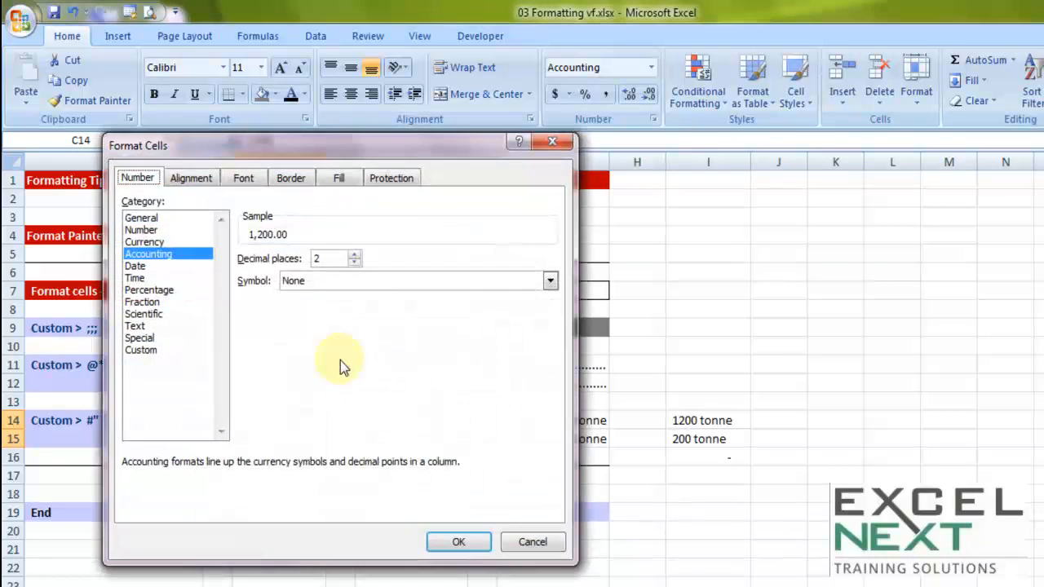
{"action": "left_click", "coordinate": [156, 351]}
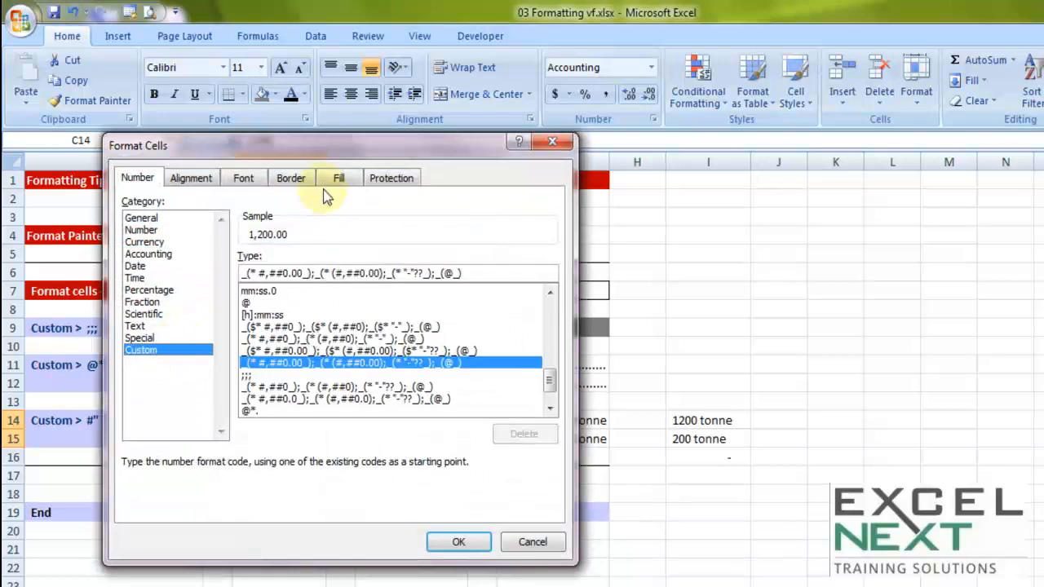
{"action": "left_click_drag", "start_coordinate": [411, 147], "coordinate": [652, 167]}
{"action": "left_click", "coordinate": [726, 292]}
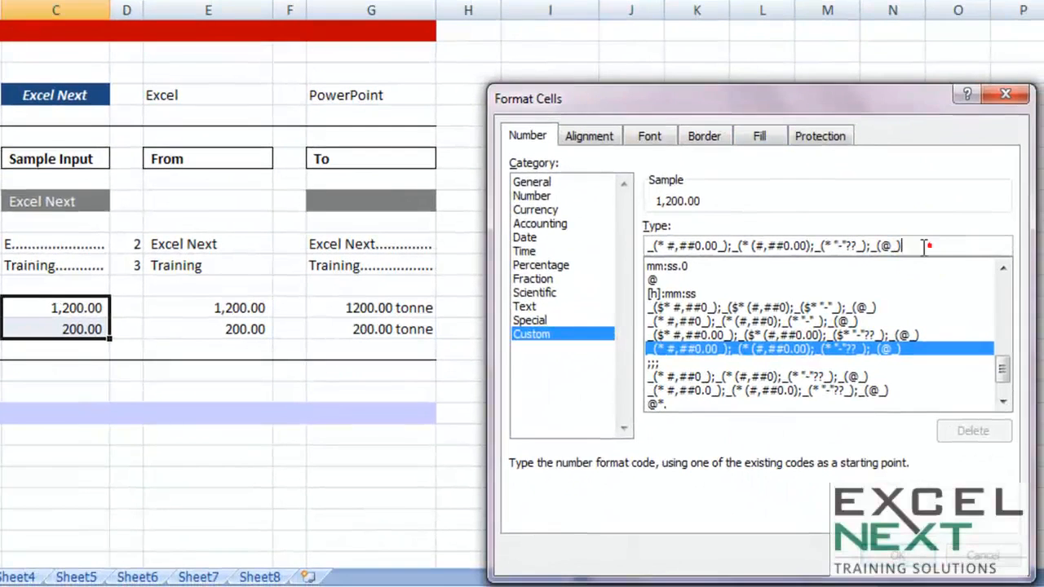
{"action": "type", "text": "t"}
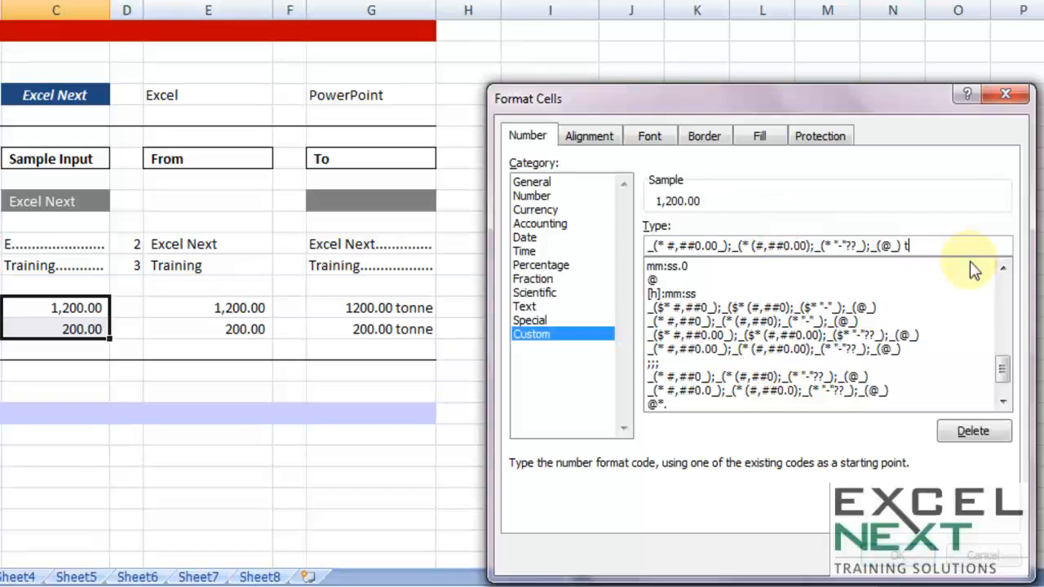
{"action": "type", "text": "onne"}
{"action": "left_click_drag", "start_coordinate": [900, 245], "coordinate": [549, 244]}
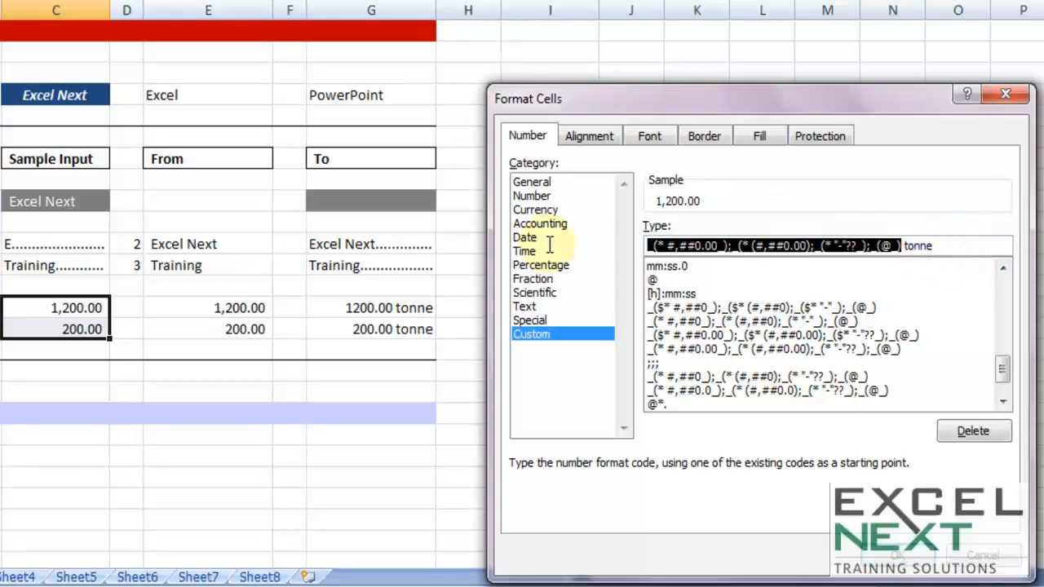
{"action": "left_click", "coordinate": [911, 246]}
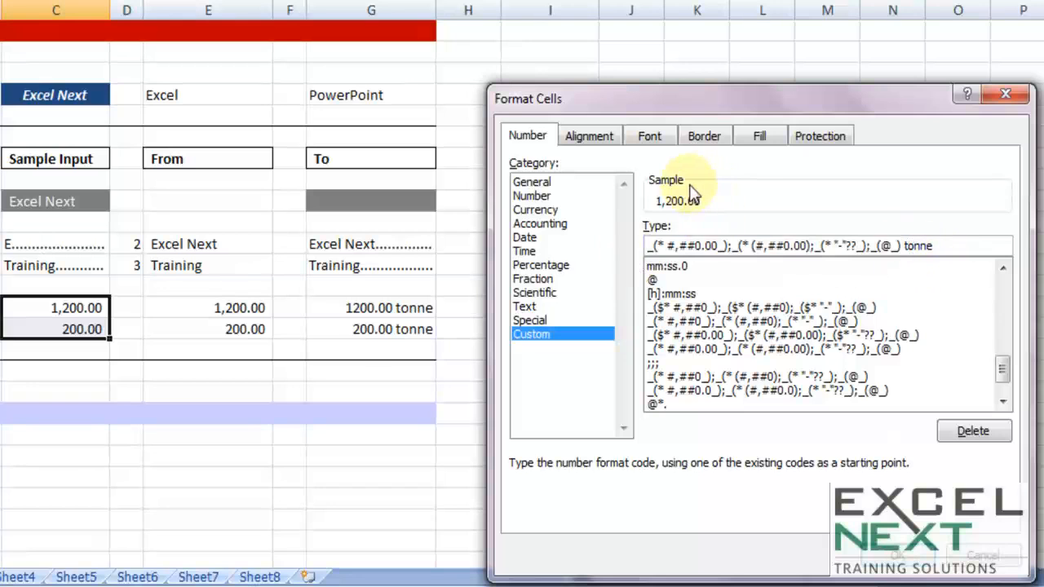
Step: Try the custom format codes General tonne and General kg on cells C14:C15
{"action": "left_click", "coordinate": [551, 182]}
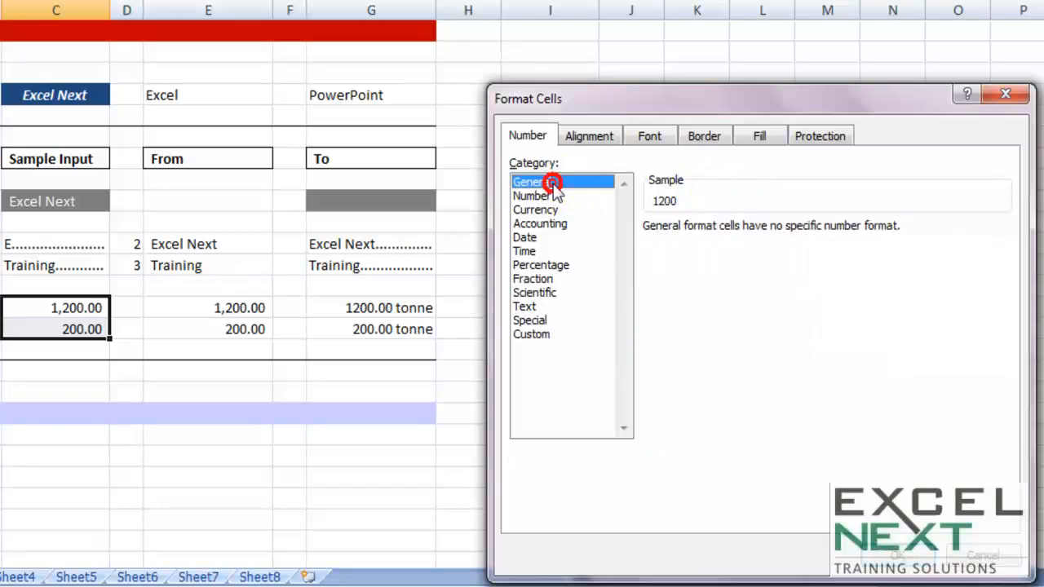
{"action": "left_click", "coordinate": [548, 336]}
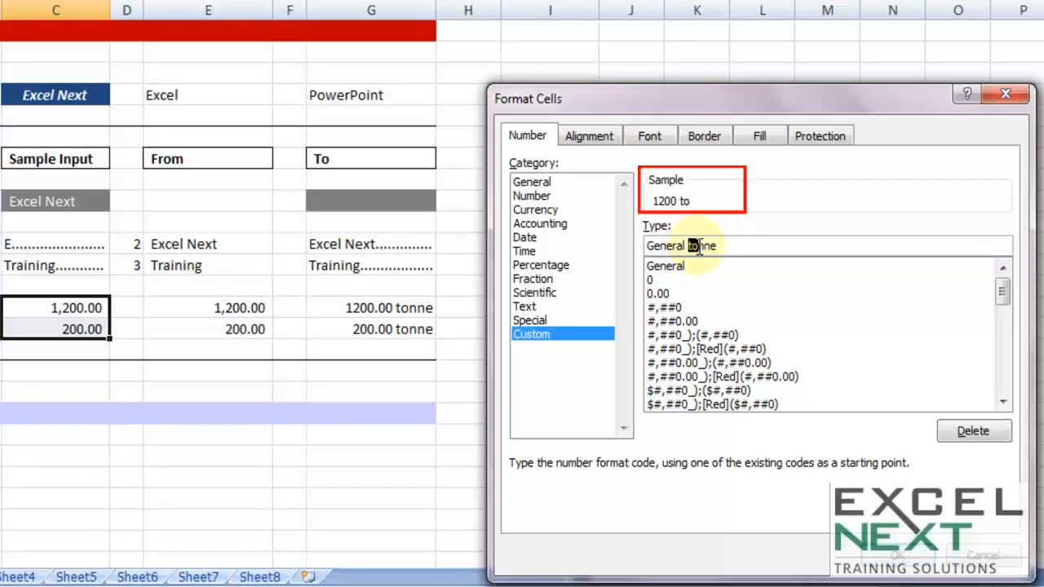
{"action": "double_click", "coordinate": [717, 245]}
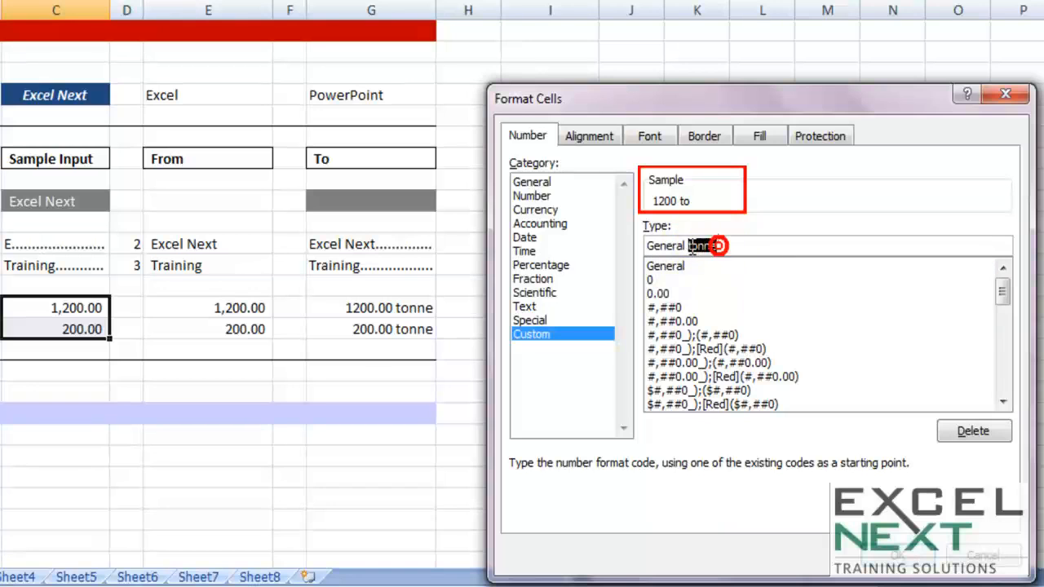
{"action": "key", "text": "BackSpace"}
{"action": "type", "text": "kg"}
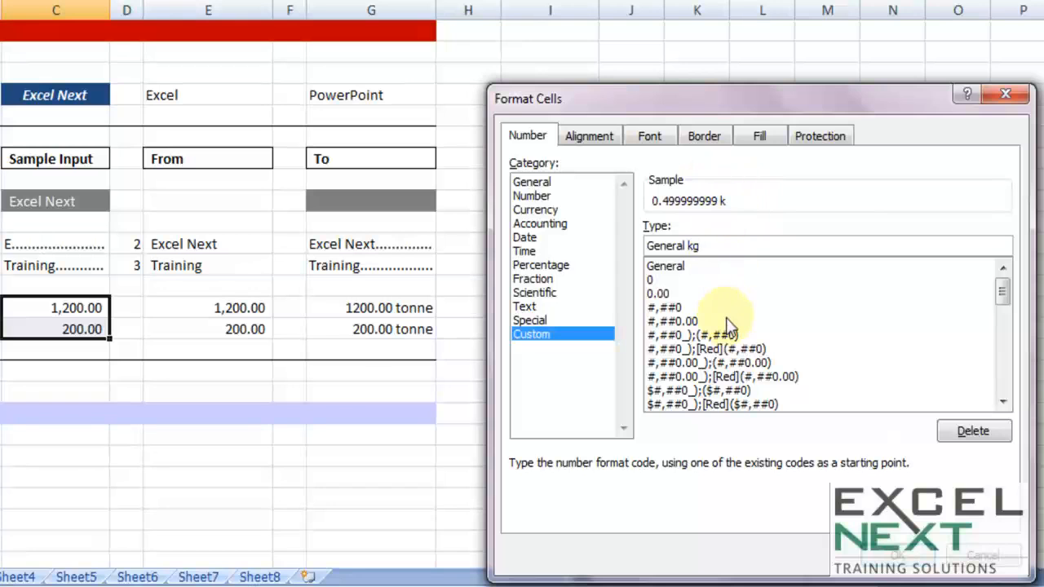
{"action": "key", "text": "Return"}
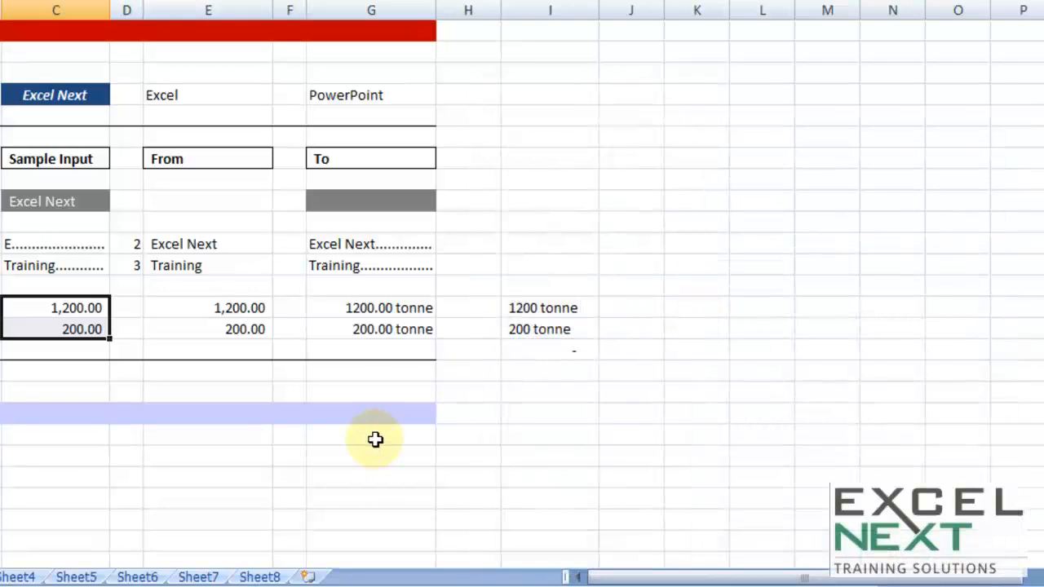
{"action": "left_click", "coordinate": [375, 439]}
Step: Start a custom number format for cells C14:C15 from the existing 0.00 code
{"action": "left_click_drag", "start_coordinate": [64, 307], "coordinate": [66, 328]}
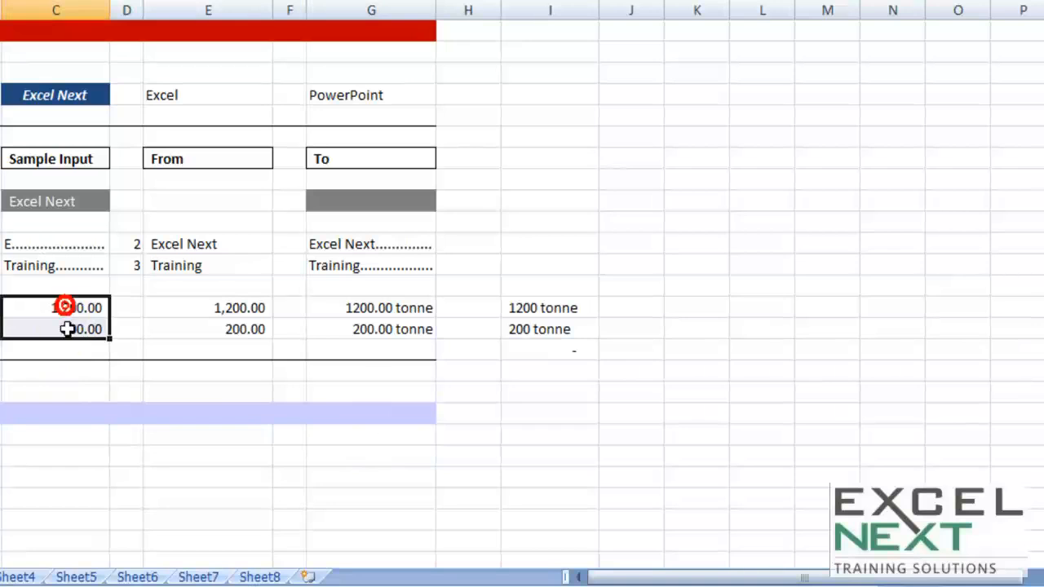
{"action": "right_click", "coordinate": [67, 328]}
{"action": "left_click", "coordinate": [122, 245]}
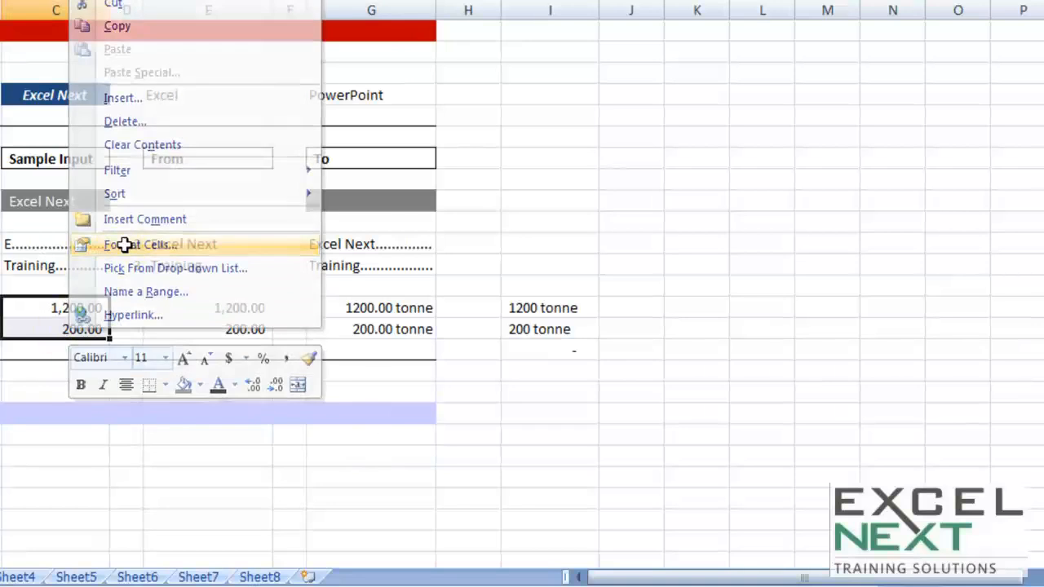
{"action": "left_click", "coordinate": [0, 233]}
{"action": "left_click_drag", "start_coordinate": [92, 3], "coordinate": [836, 89]}
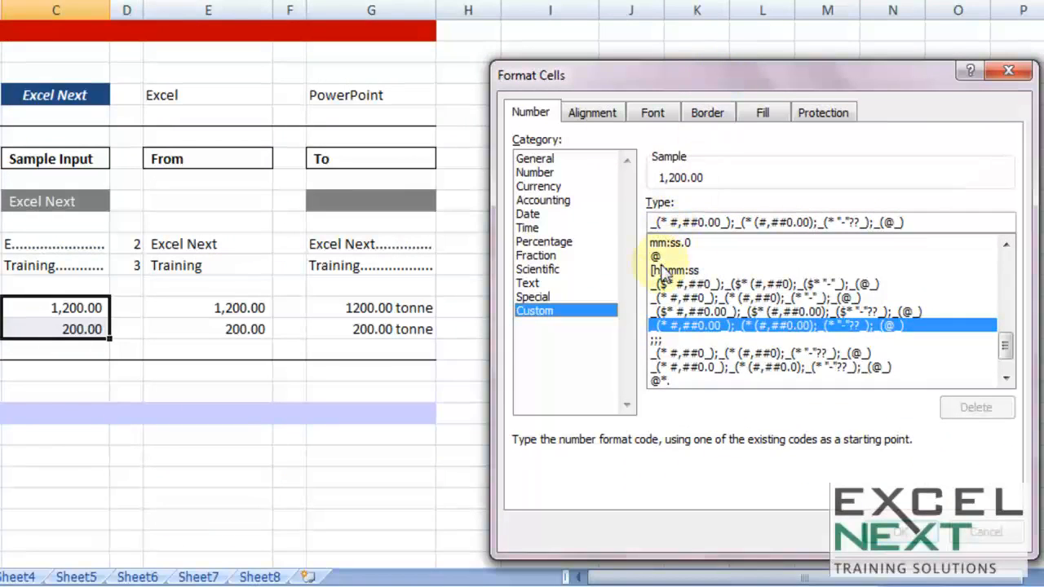
{"action": "left_click_drag", "start_coordinate": [1005, 349], "coordinate": [959, 261]}
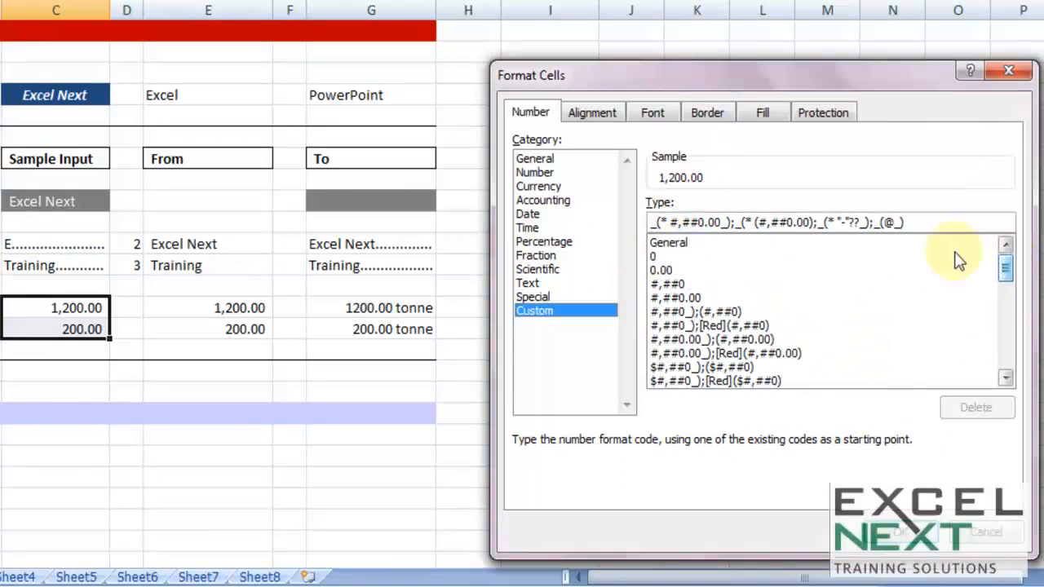
{"action": "left_click", "coordinate": [688, 243]}
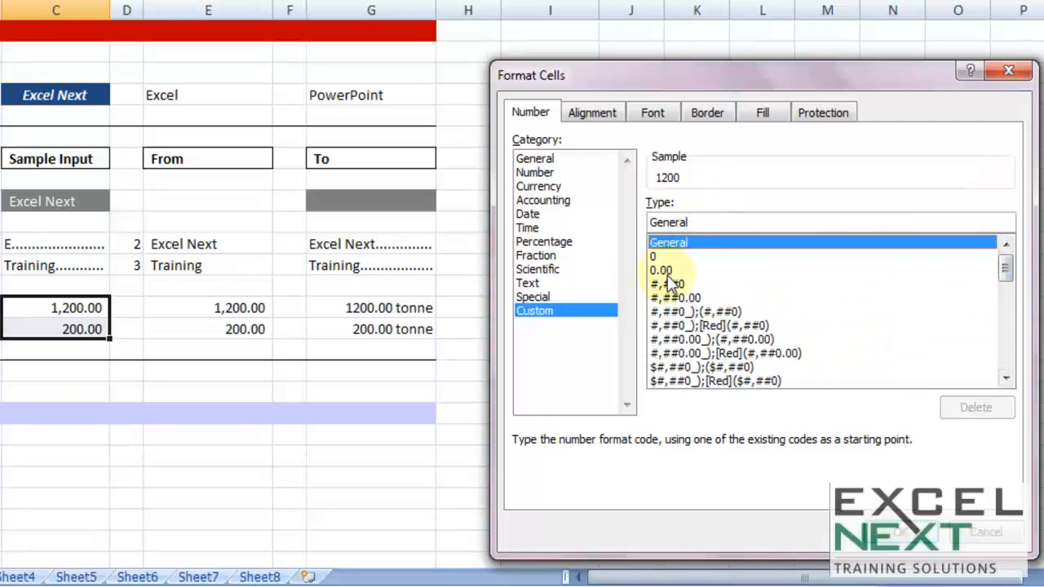
{"action": "left_click", "coordinate": [665, 272]}
Step: Extend the format code to 0.00 #"tonne" and apply it to cells C14:C15
{"action": "left_click", "coordinate": [690, 222]}
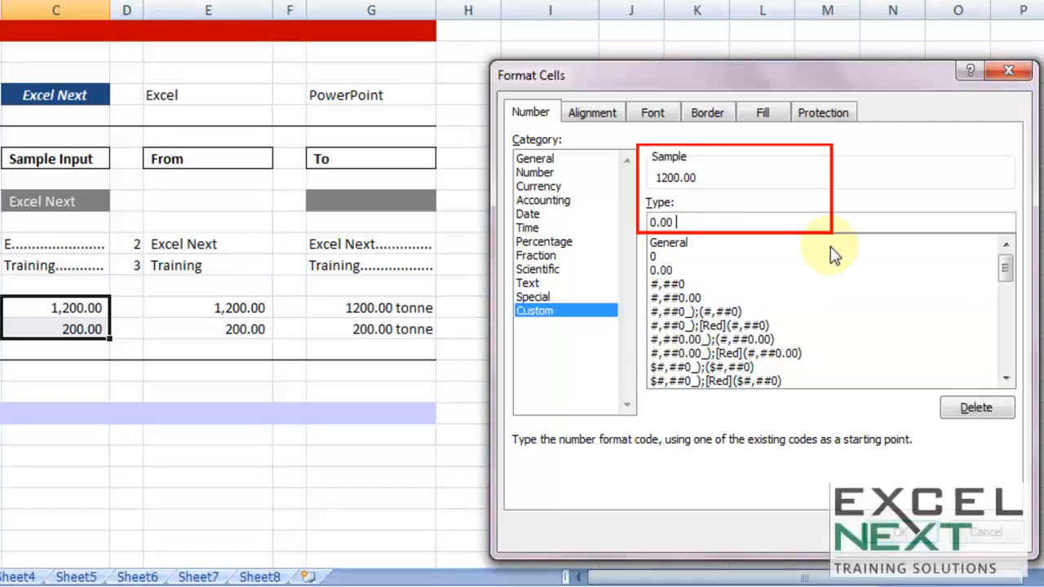
{"action": "type", "text": "#\"tonne\""}
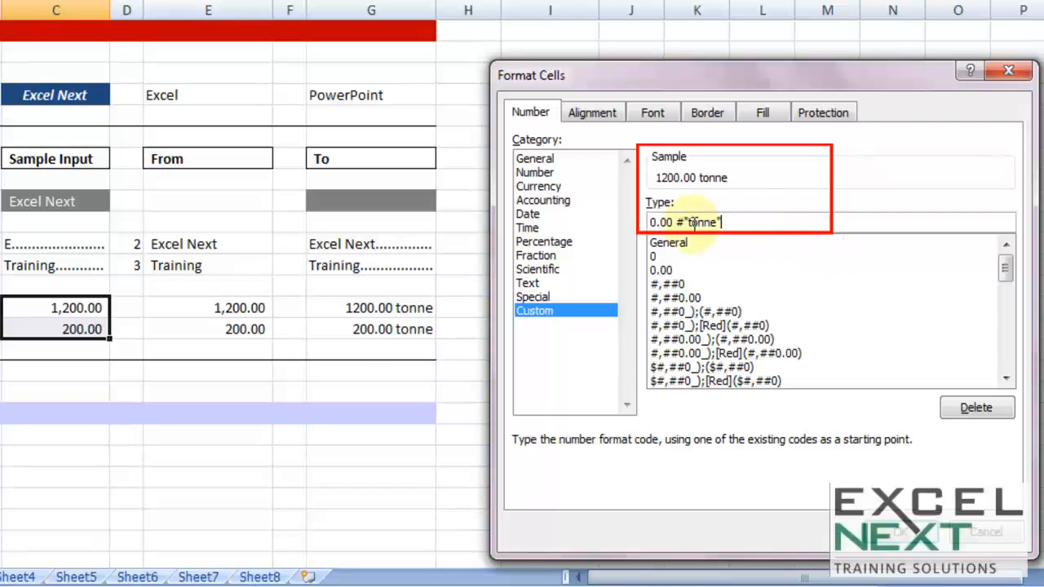
{"action": "left_click_drag", "start_coordinate": [689, 222], "coordinate": [698, 223]}
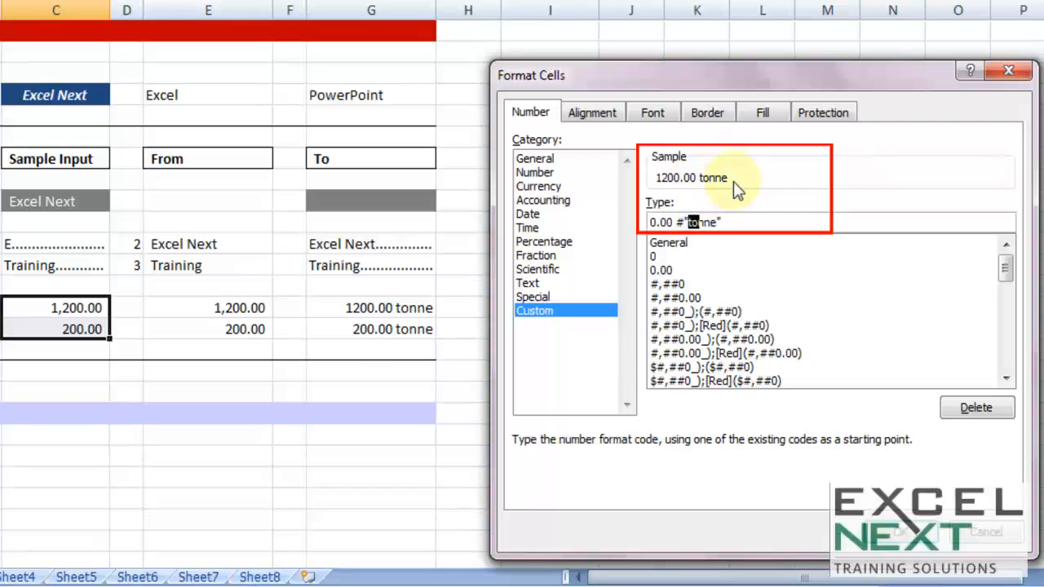
{"action": "left_click", "coordinate": [718, 221]}
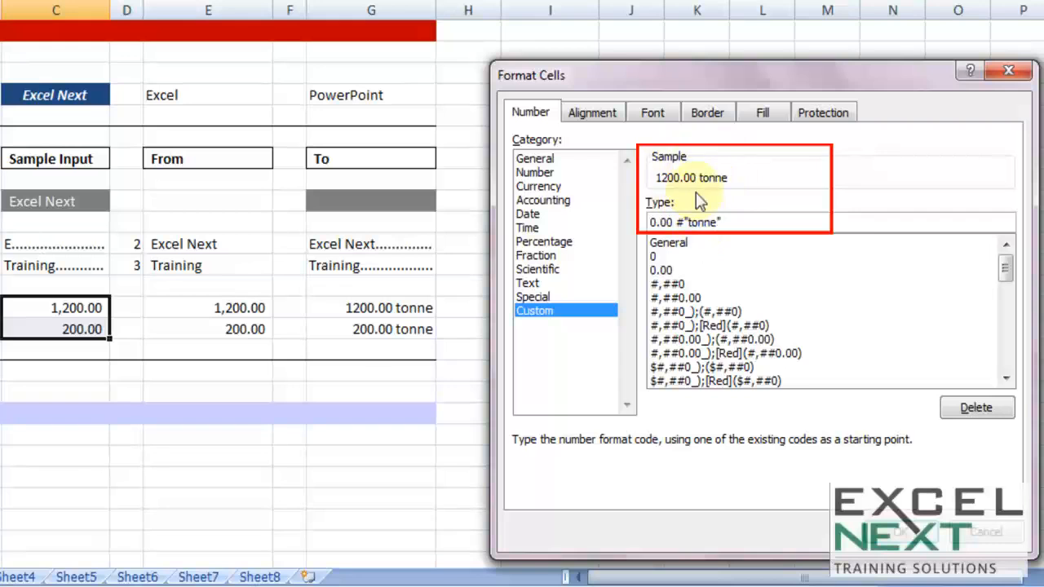
{"action": "left_click", "coordinate": [892, 534]}
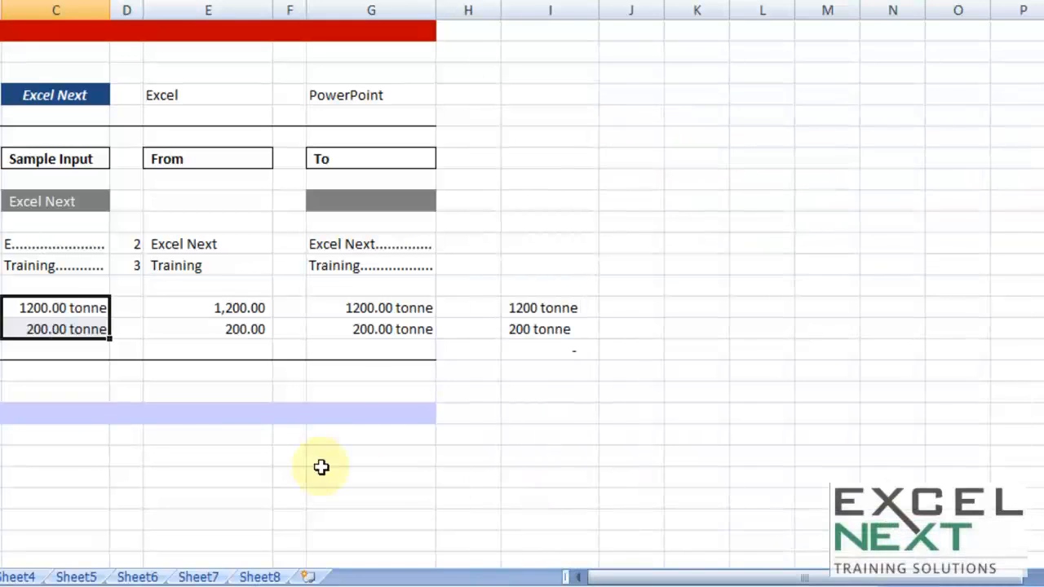
Step: Total the two tonne-formatted values in cell C16 with the formula =SUM(C14:C15)
{"action": "left_click", "coordinate": [322, 466]}
{"action": "left_click_drag", "start_coordinate": [90, 310], "coordinate": [90, 330]}
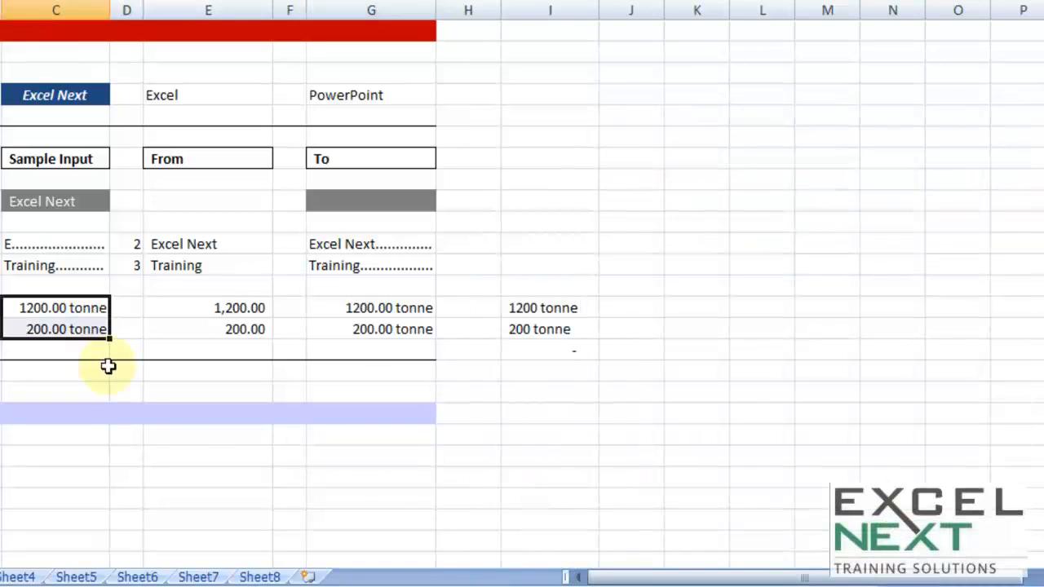
{"action": "left_click", "coordinate": [70, 347]}
{"action": "type", "text": "=sum"}
{"action": "key", "text": "Tab"}
{"action": "left_click_drag", "start_coordinate": [77, 310], "coordinate": [79, 327]}
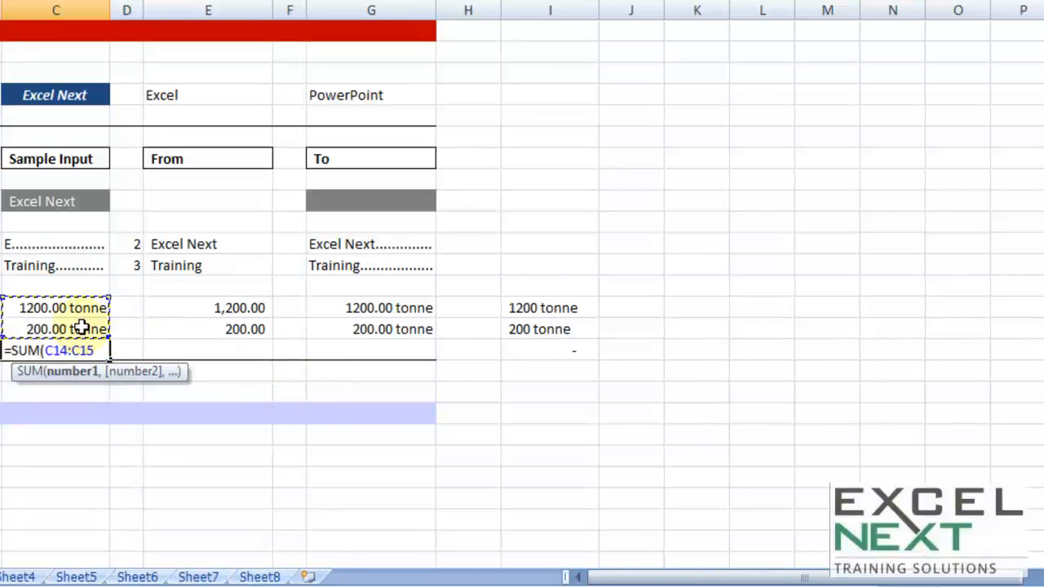
{"action": "type", "text": ")"}
{"action": "key", "text": "Return"}
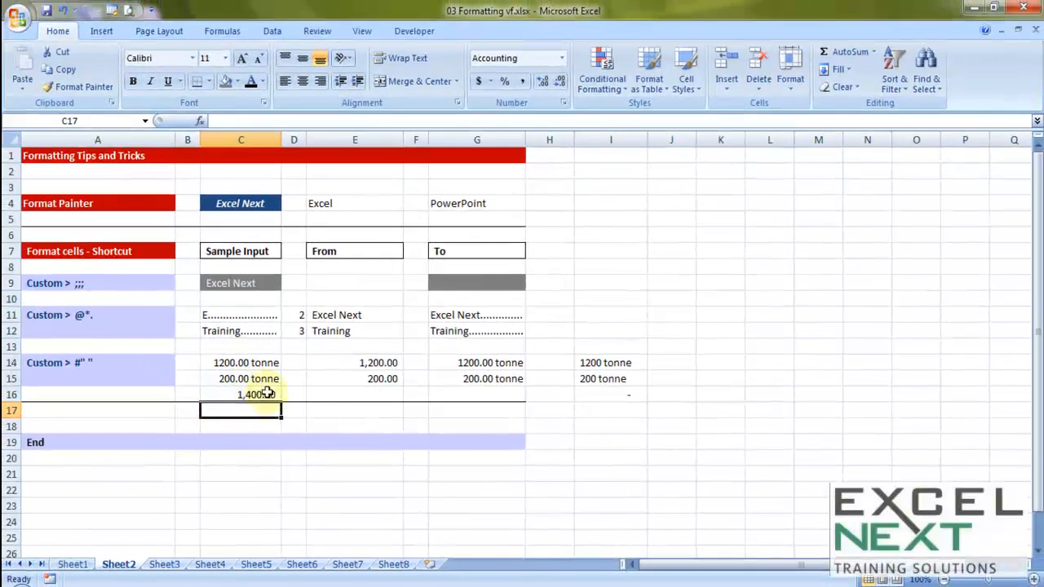
Step: Copy the tonne number format from cell C15 to the total in C16 with Format Painter
{"action": "left_click", "coordinate": [267, 393]}
{"action": "left_click", "coordinate": [251, 379]}
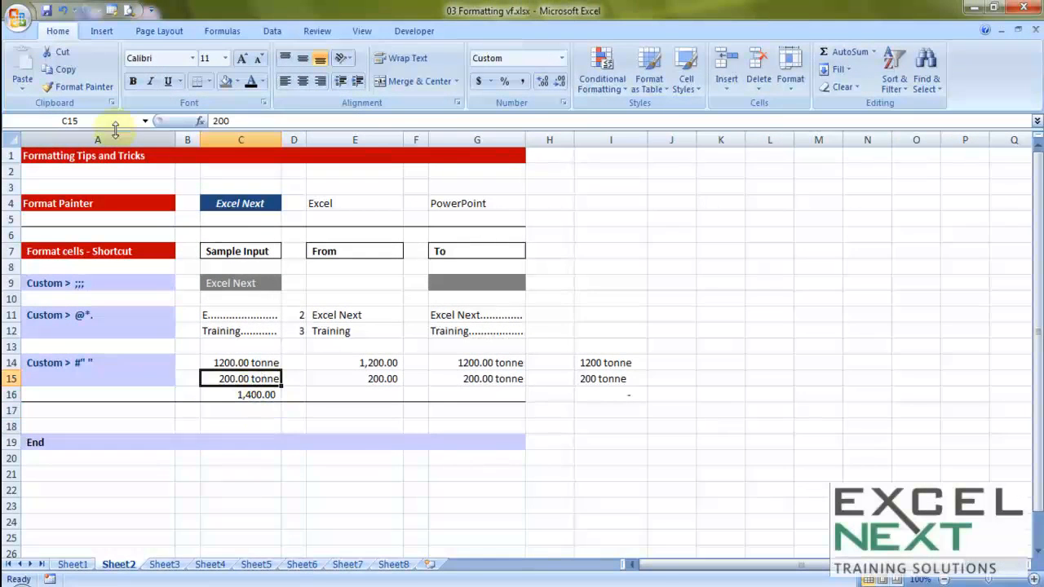
{"action": "left_click", "coordinate": [79, 86]}
{"action": "left_click", "coordinate": [259, 395]}
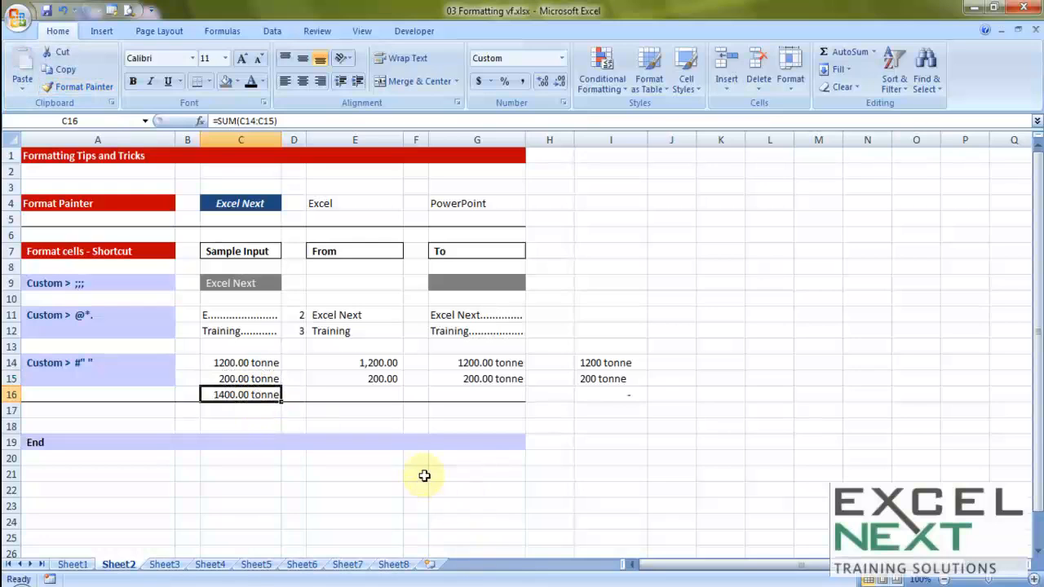
Step: Select the cell range from I16 up to A6, covering the custom format examples
{"action": "left_click_drag", "start_coordinate": [614, 392], "coordinate": [65, 233]}
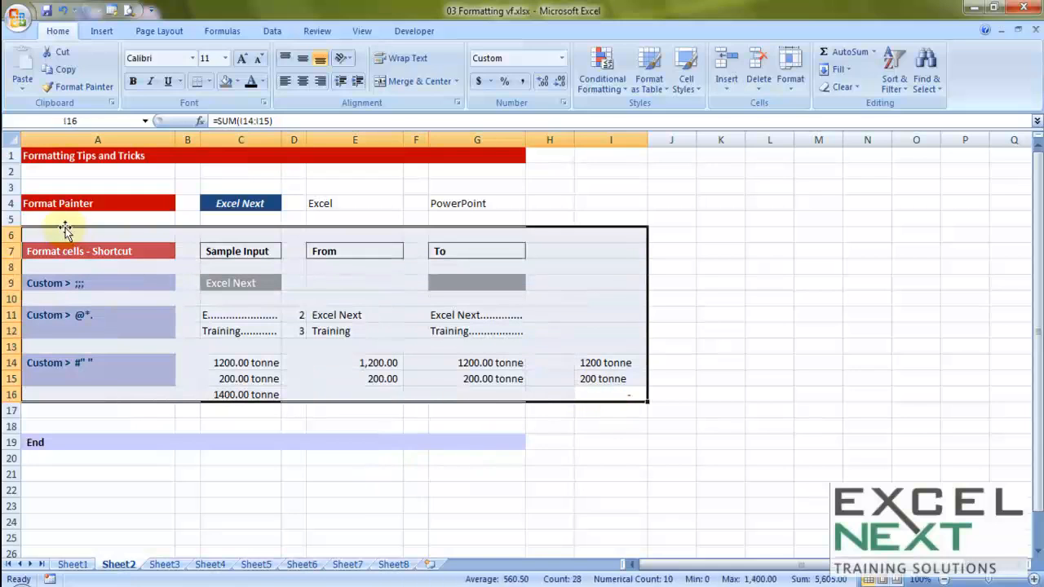